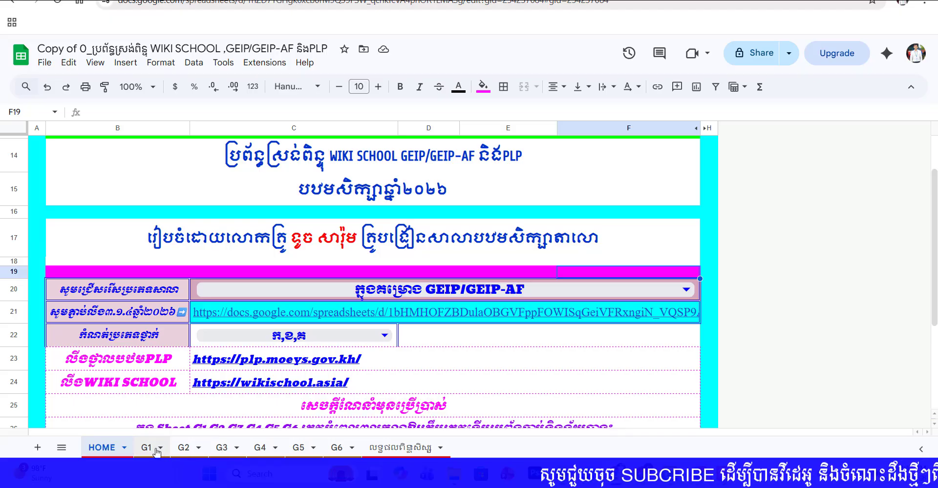
# Step: Look through the G1, G2 and G3 grade sheets, the HOME settings and the WIKI SCHOOL scores on the student results sheet
pyautogui.click(147, 447)
pyautogui.click(184, 447)
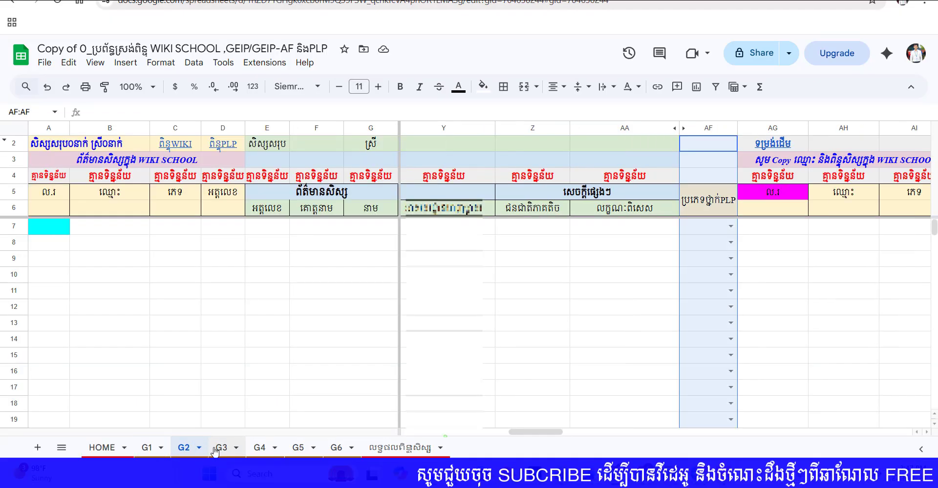
pyautogui.click(222, 448)
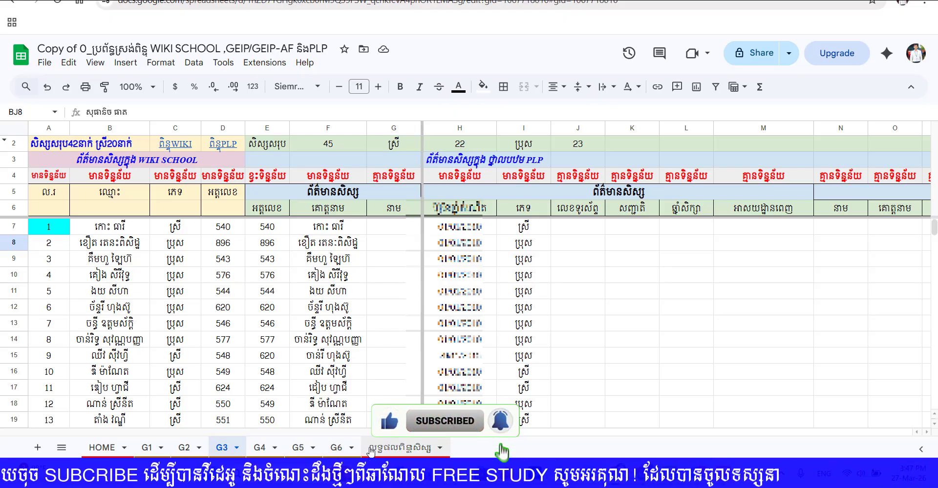
pyautogui.click(400, 448)
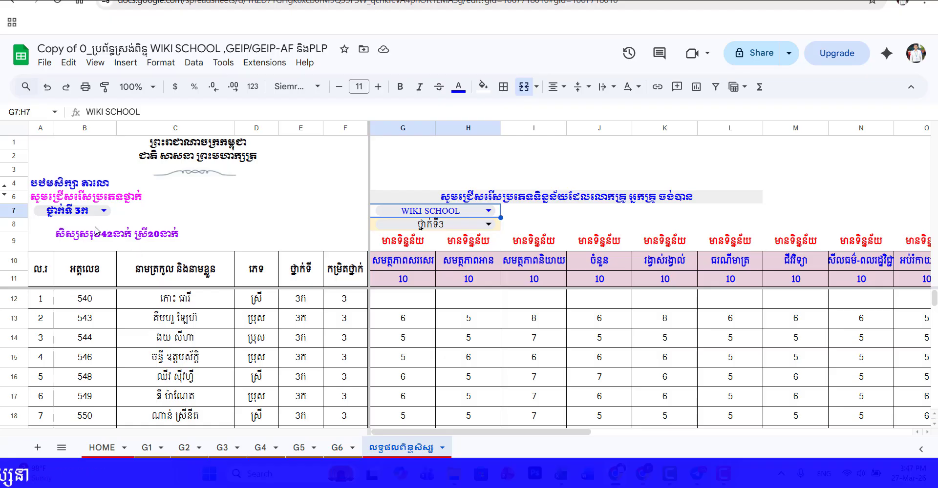
pyautogui.click(111, 456)
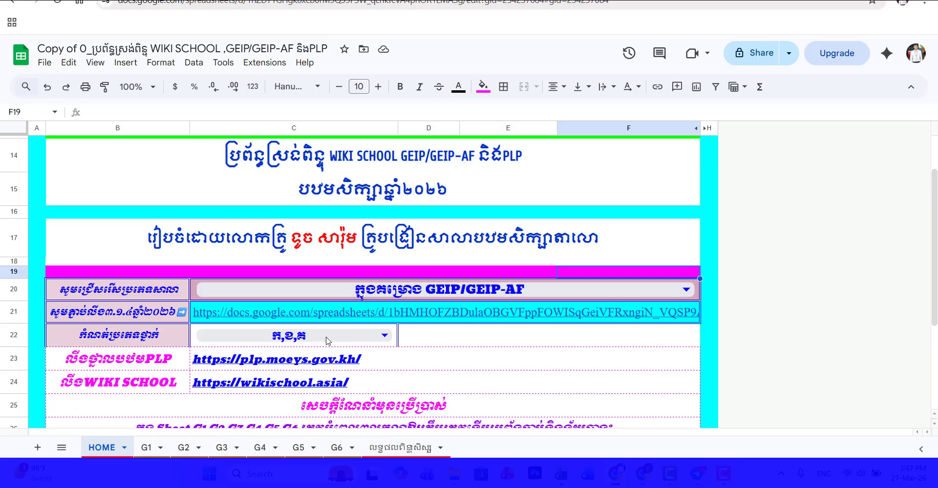
pyautogui.click(377, 447)
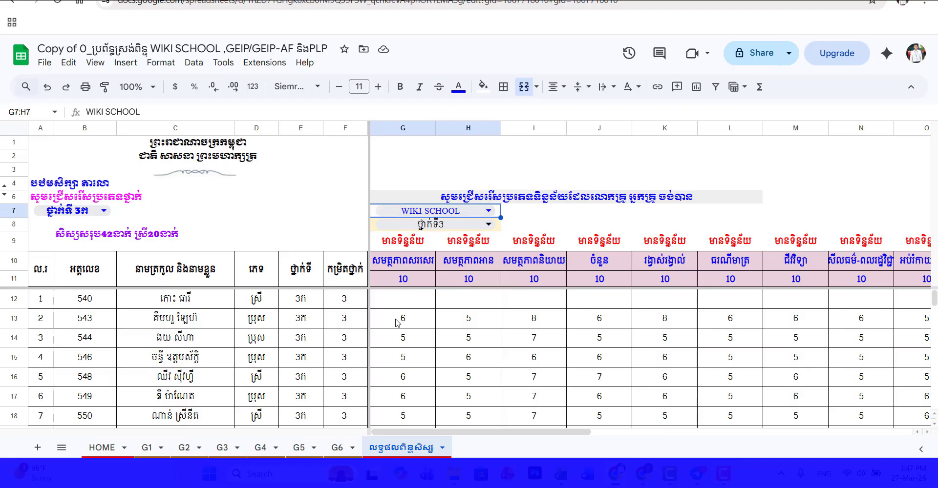
pyautogui.scroll(-15, 397, 323)
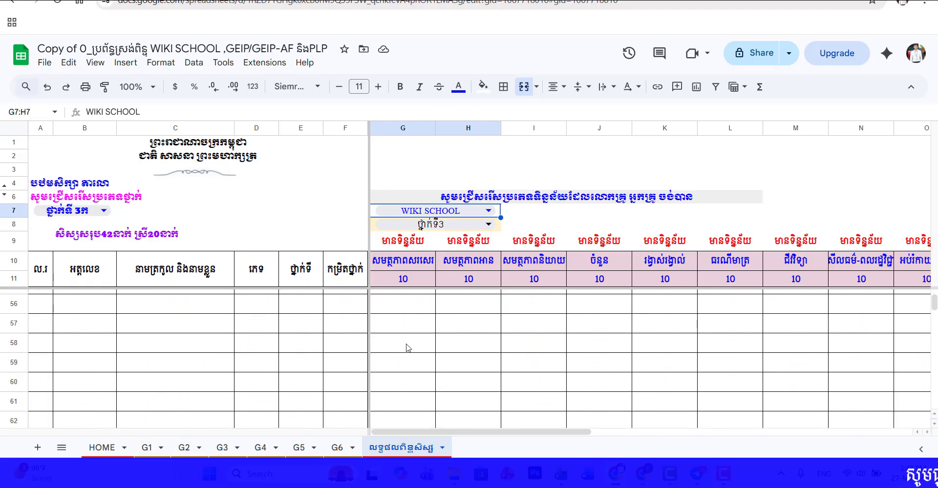
pyautogui.scroll(15, 407, 348)
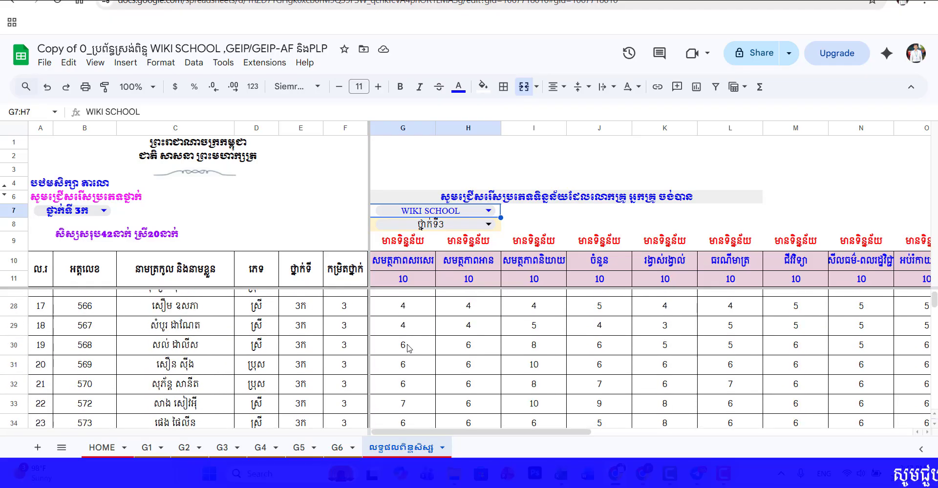
# Step: Show the PLP data on the student results sheet, review the scores, and return the data type to WIKI SCHOOL
pyautogui.click(462, 212)
pyautogui.click(411, 258)
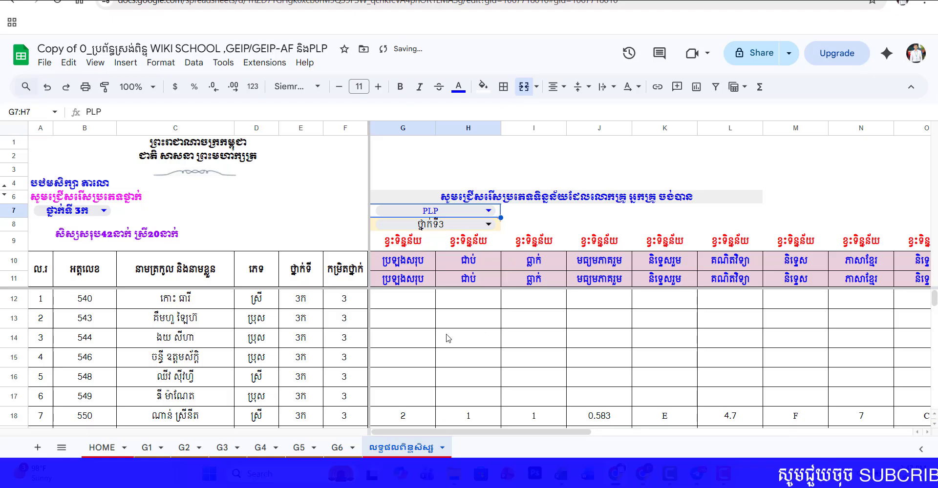
pyautogui.scroll(-3, 449, 338)
pyautogui.scroll(2, 434, 341)
pyautogui.scroll(-1, 426, 341)
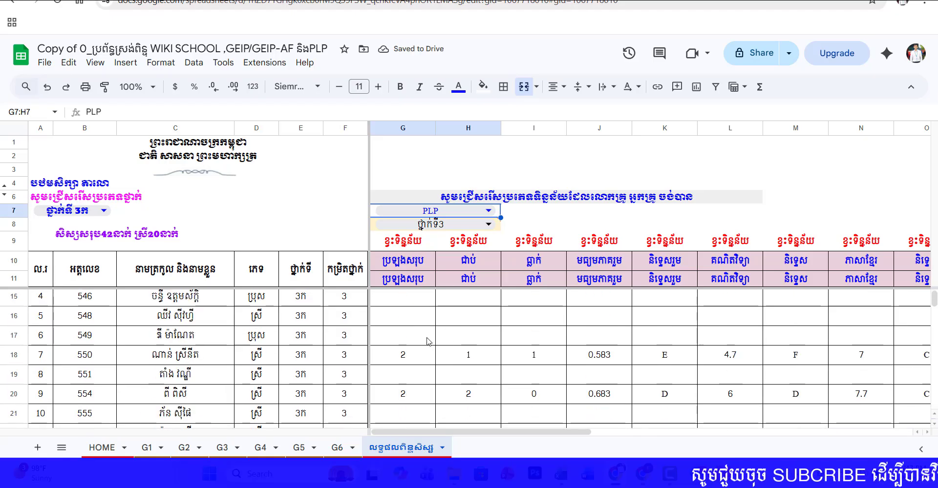
pyautogui.scroll(-10, 426, 342)
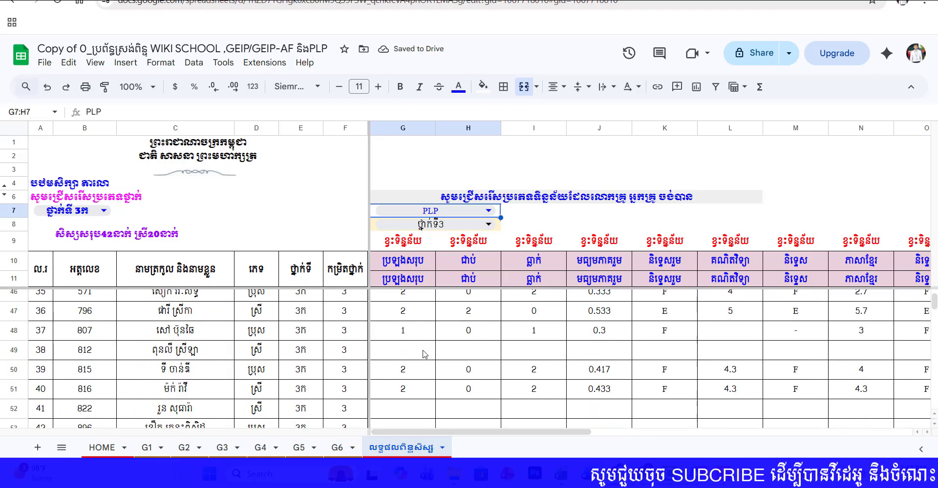
pyautogui.scroll(-2, 424, 355)
pyautogui.scroll(4, 426, 356)
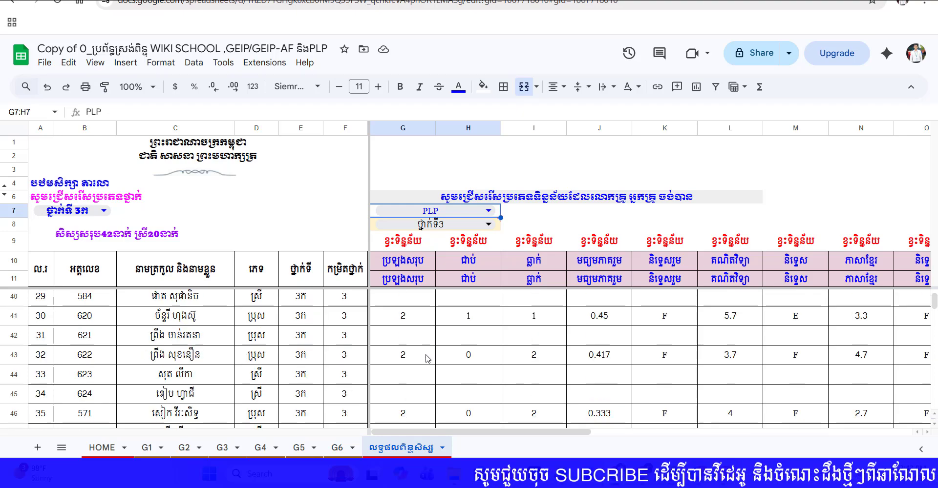
pyautogui.scroll(9, 427, 359)
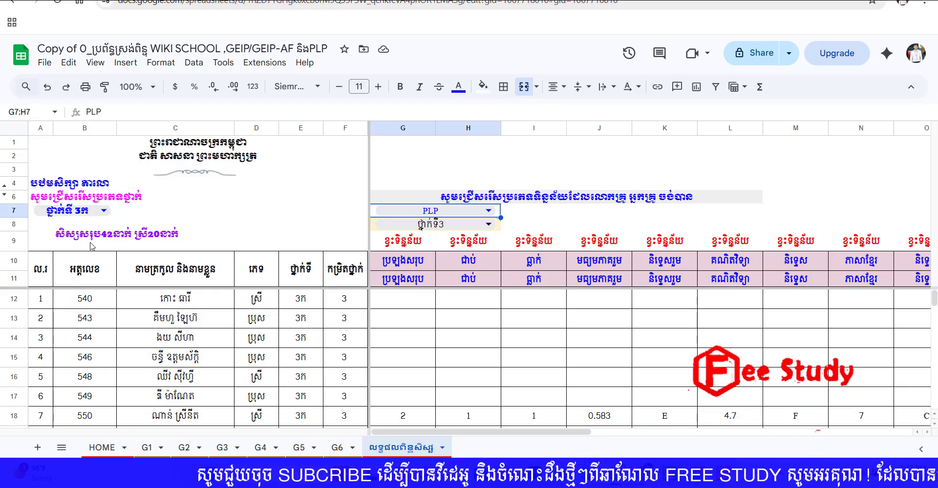
pyautogui.doubleClick(473, 213)
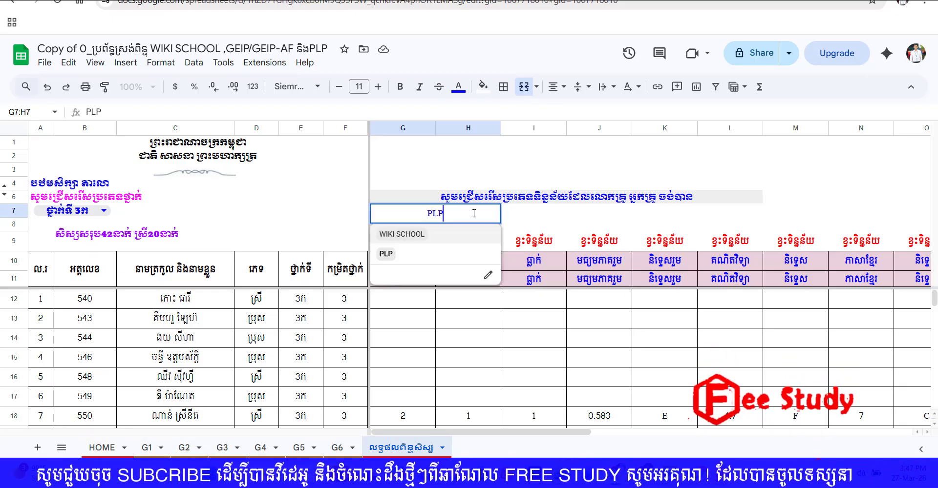
pyautogui.click(402, 234)
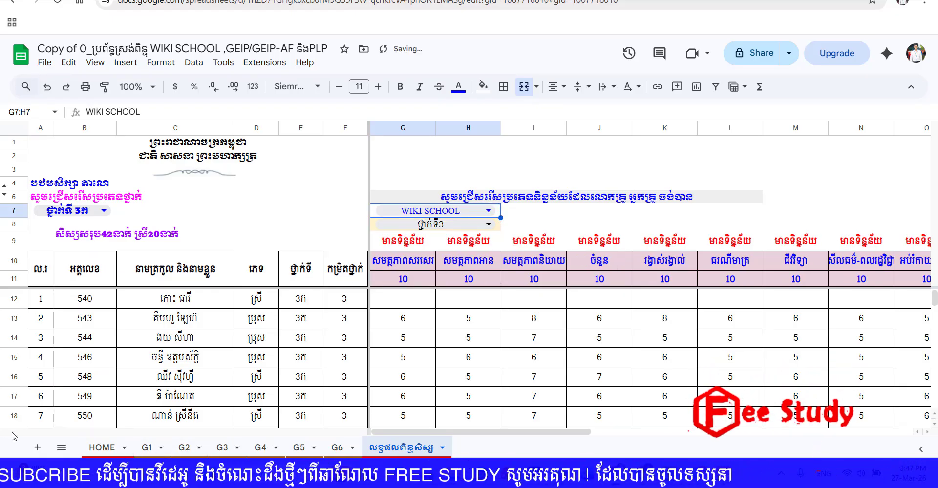
# Step: Set the school type on the HOME sheet to មិននៅក្នុងគម្រោង
pyautogui.click(97, 448)
pyautogui.click(273, 292)
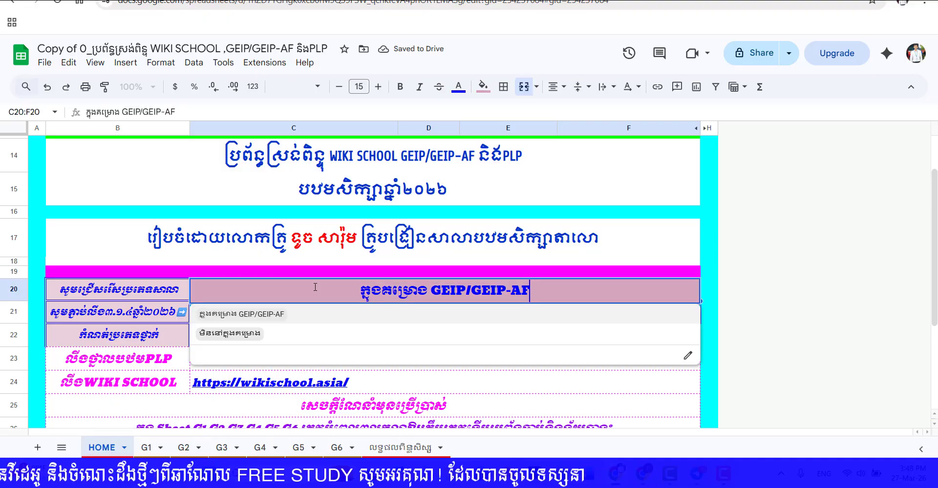
pyautogui.click(245, 335)
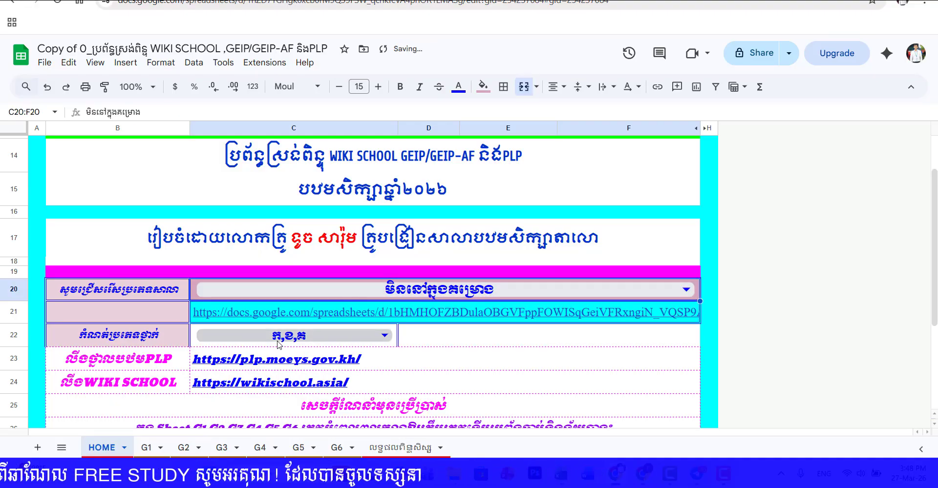
# Step: Check the student results sheet with the data type set to PLP, and restore WIKI SCHOOL
pyautogui.click(373, 448)
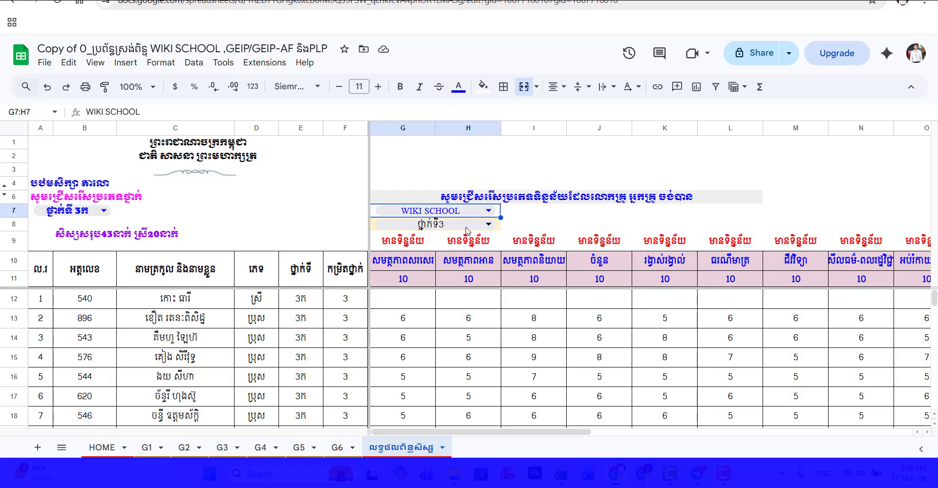
pyautogui.click(476, 216)
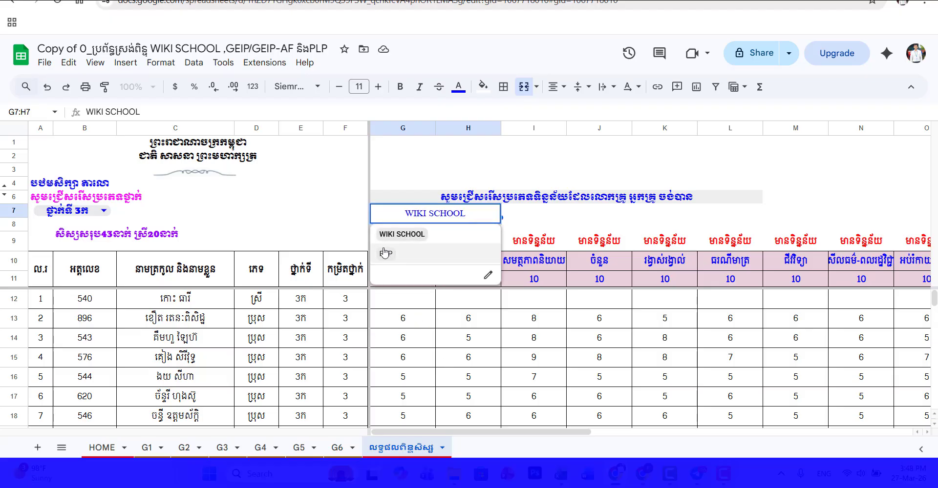
pyautogui.click(383, 250)
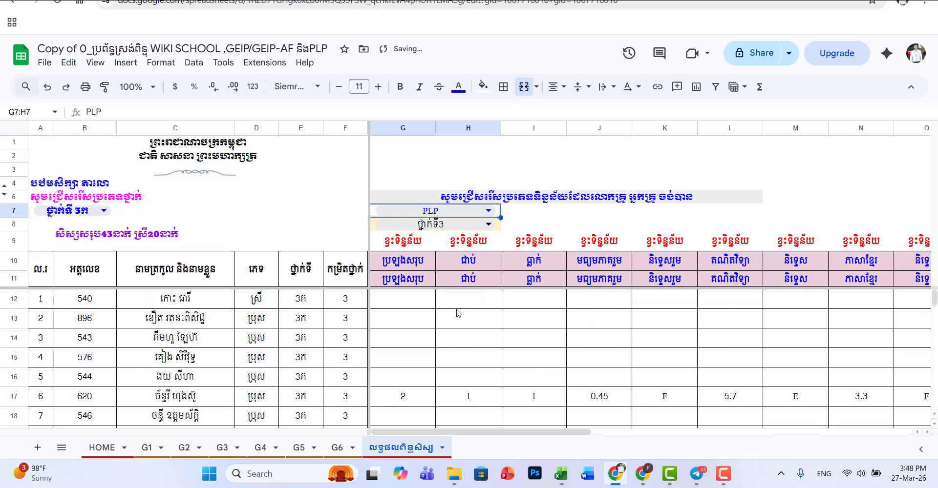
pyautogui.doubleClick(457, 216)
pyautogui.click(401, 235)
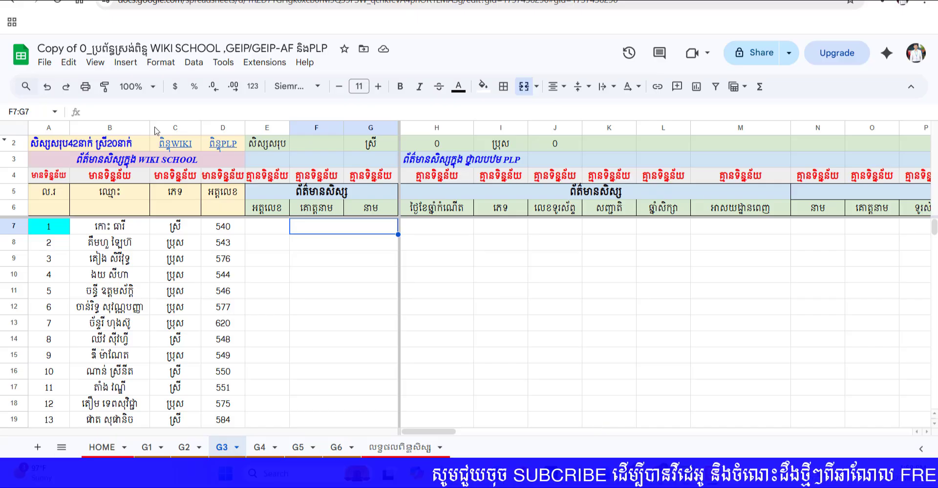
# Step: Follow the PLP website link from the HOME sheet and enter the school management system (SMS) of the management portal
pyautogui.click(424, 164)
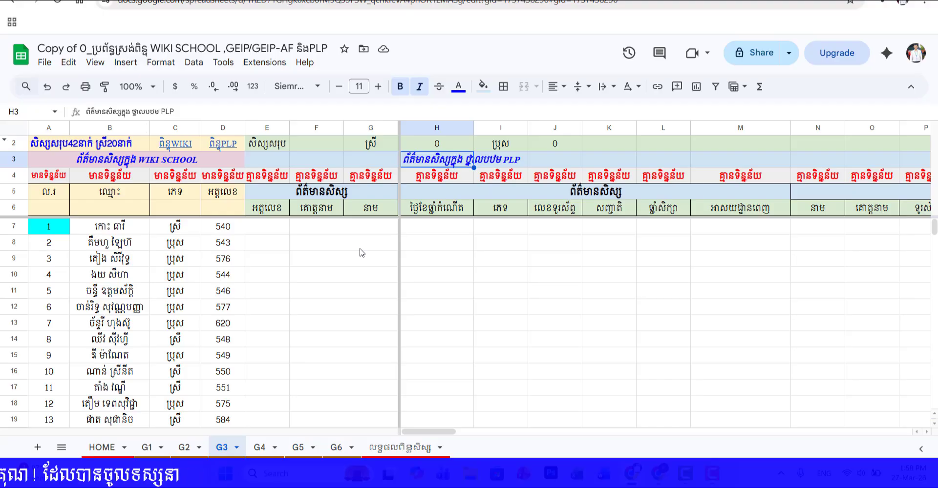
pyautogui.click(102, 448)
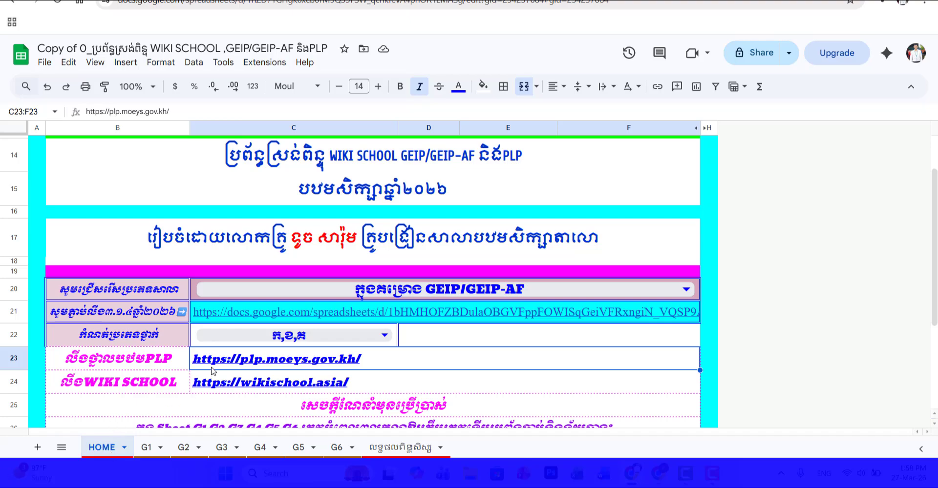
pyautogui.moveTo(236, 365)
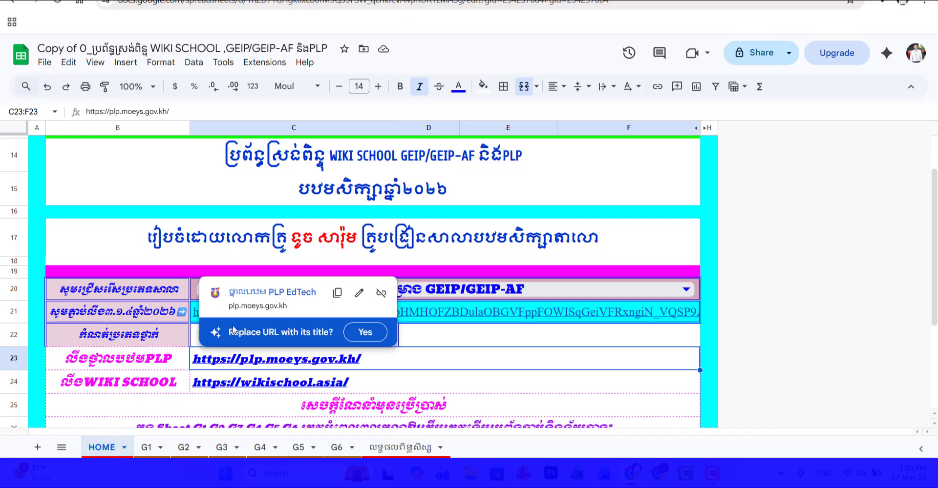
pyautogui.click(249, 293)
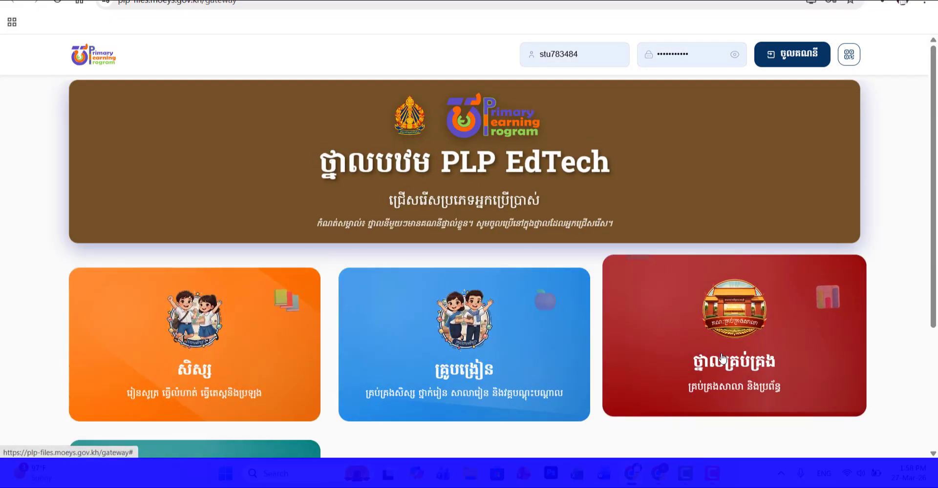
pyautogui.click(758, 349)
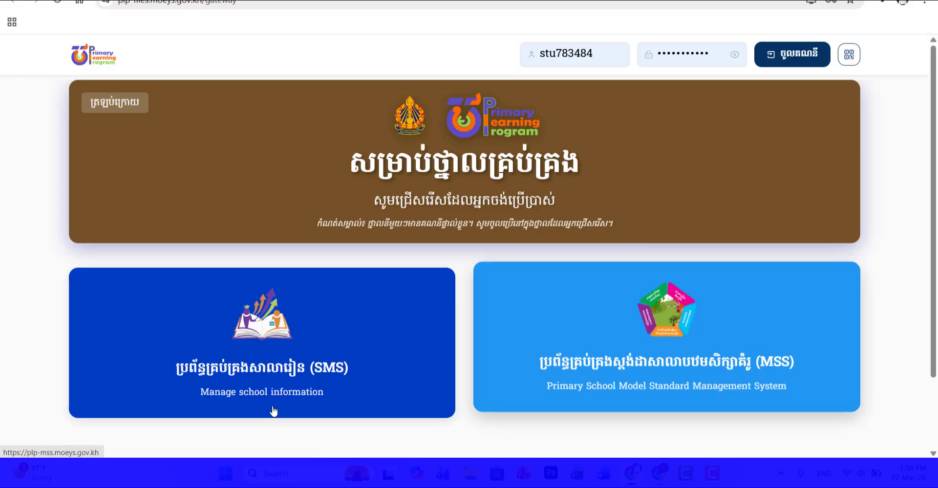
pyautogui.click(301, 370)
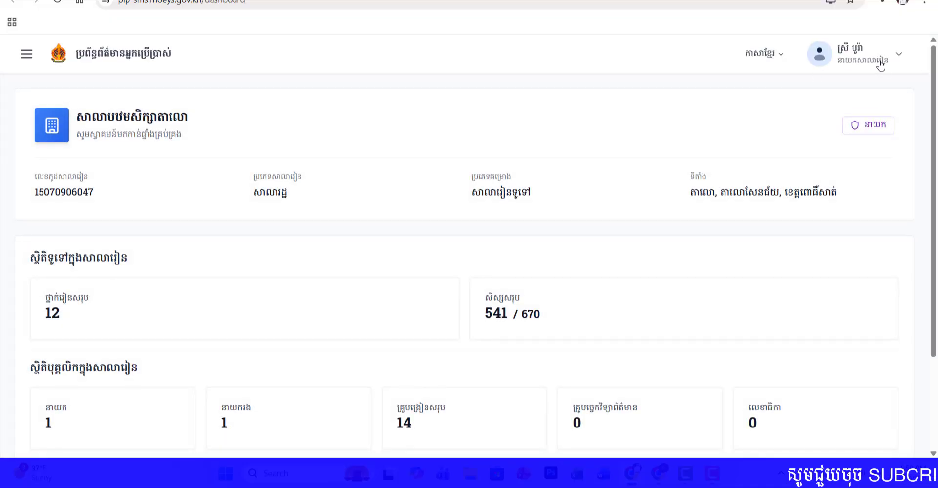
# Step: Log out of the school director's account and log back in with the prefilled username and password
pyautogui.click(845, 60)
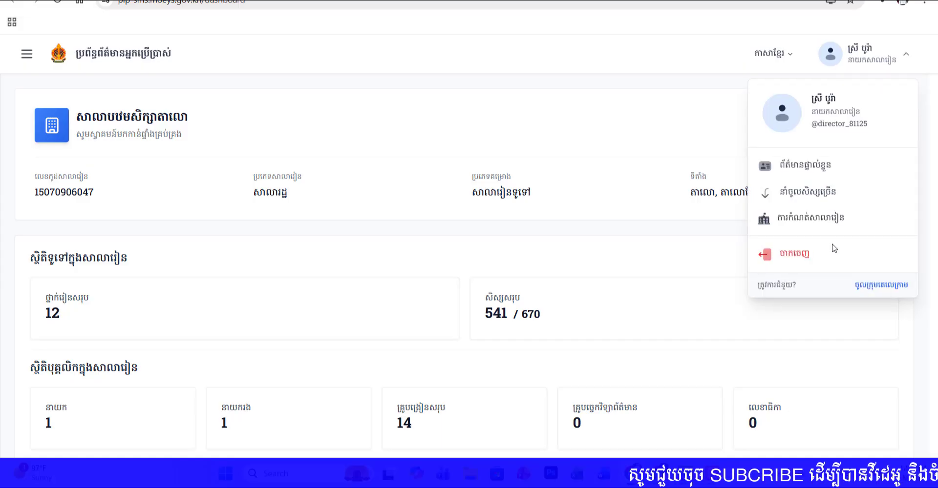
pyautogui.click(797, 253)
pyautogui.click(567, 275)
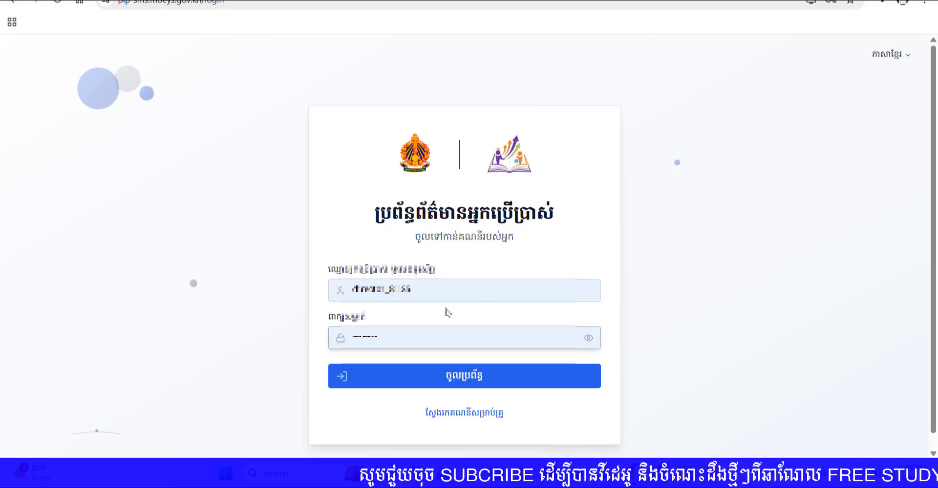
pyautogui.click(464, 384)
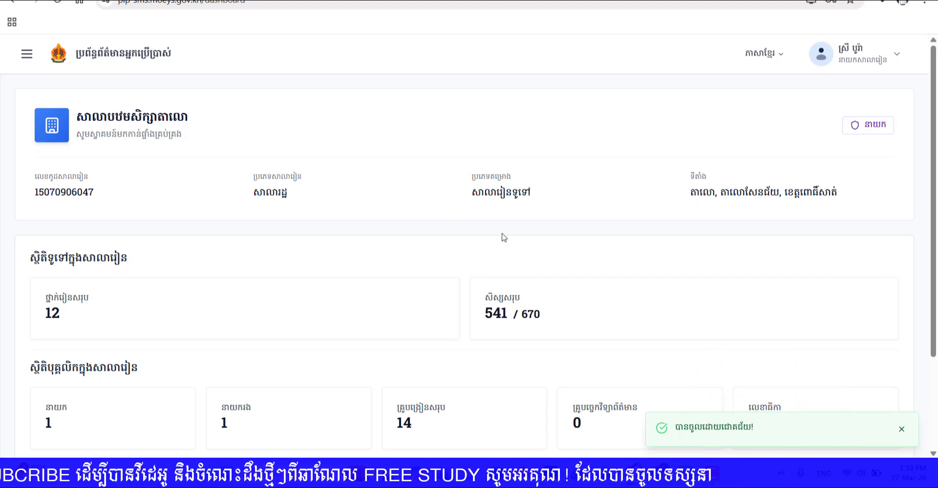
# Step: Open the reports page and set the student roster report (បញ្ជីហៅឈ្មោះសិស្ស) to grade ថ្នាក់ទី3 and class ថ្នាក់ទី 3-ក
pyautogui.click(28, 55)
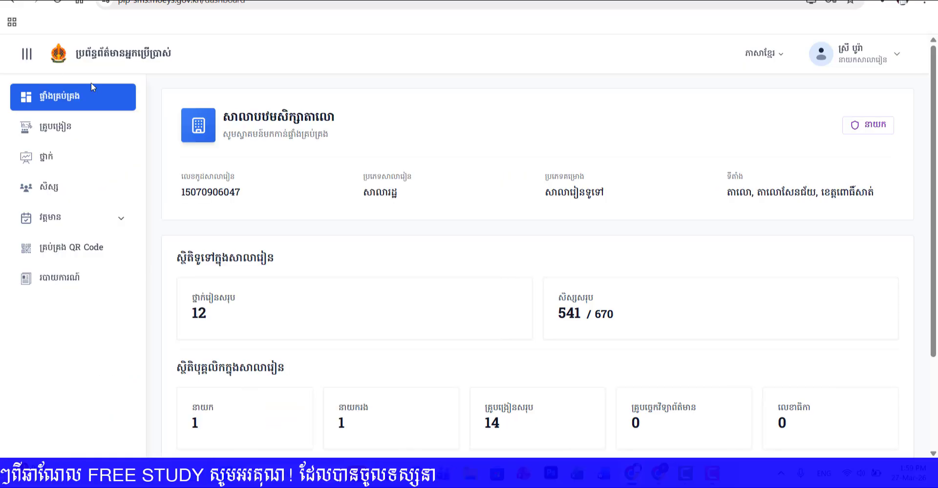
pyautogui.click(68, 279)
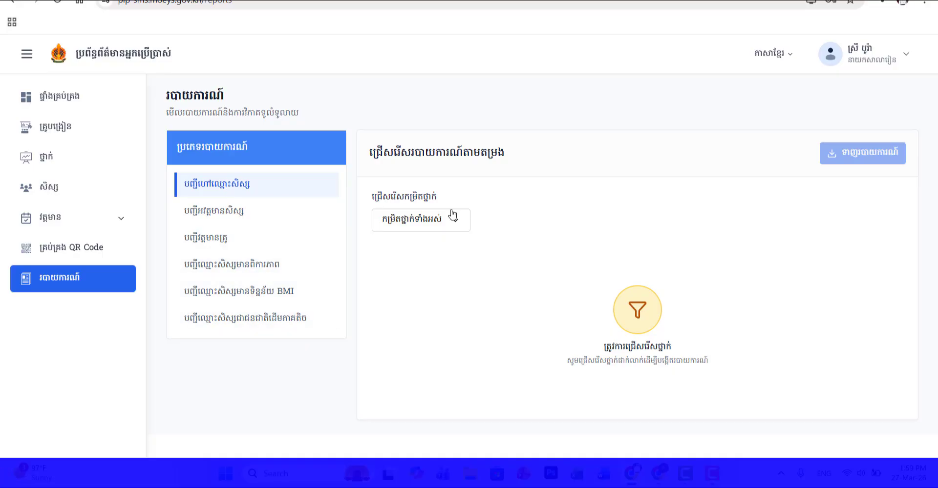
pyautogui.click(430, 225)
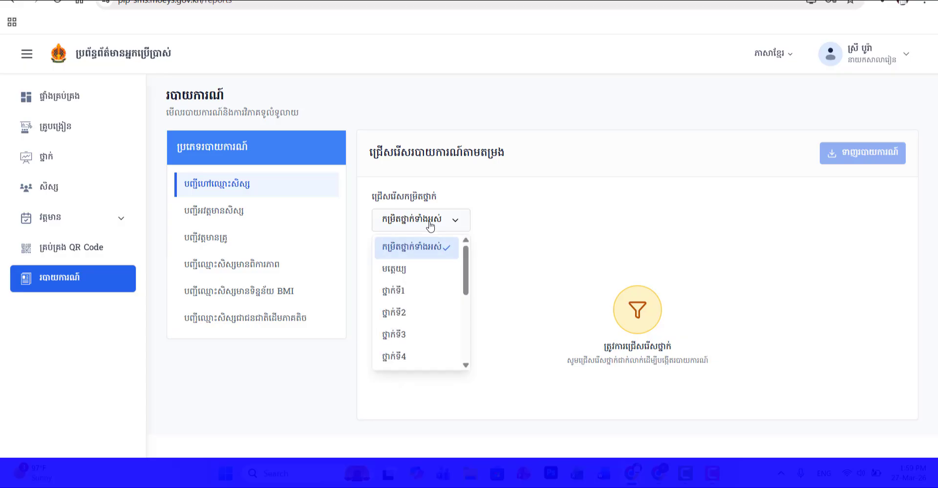
pyautogui.click(402, 335)
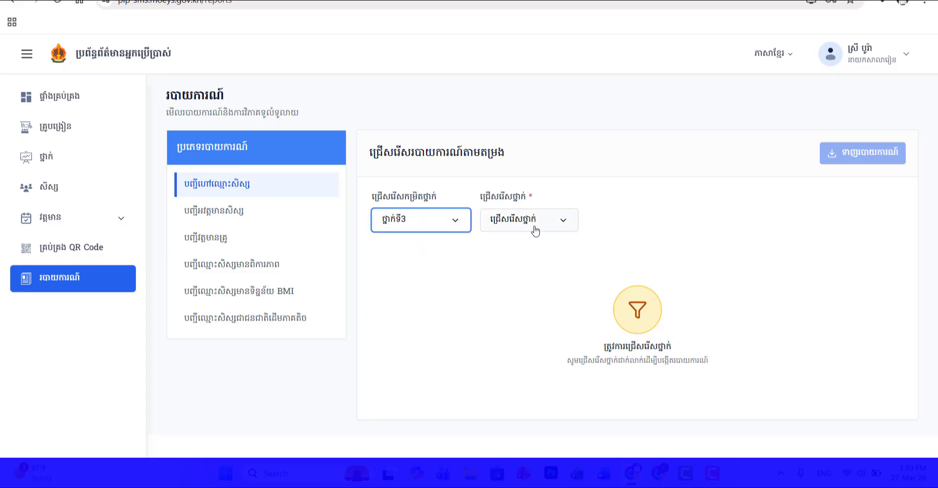
pyautogui.click(525, 246)
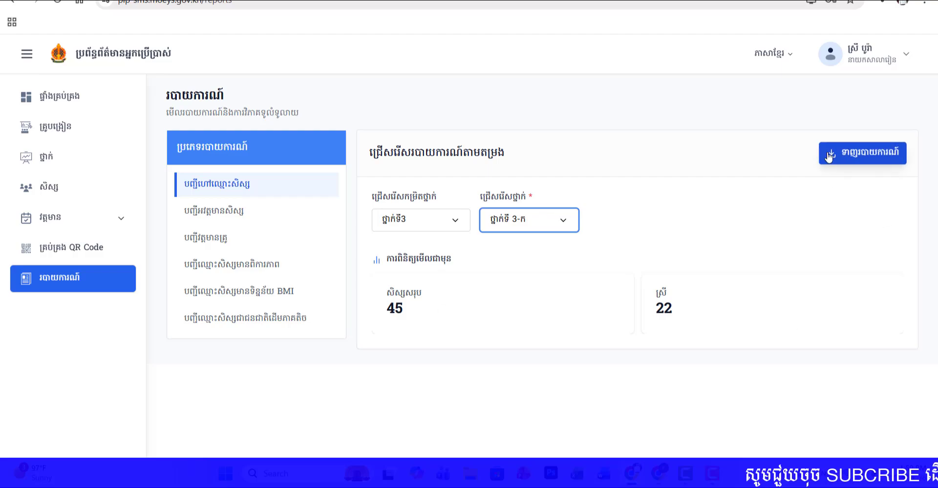
# Step: Export the class 3-ក roster report and save it as an Excel worksheet in the Wiki school folder on Local Disk (D:)
pyautogui.click(853, 162)
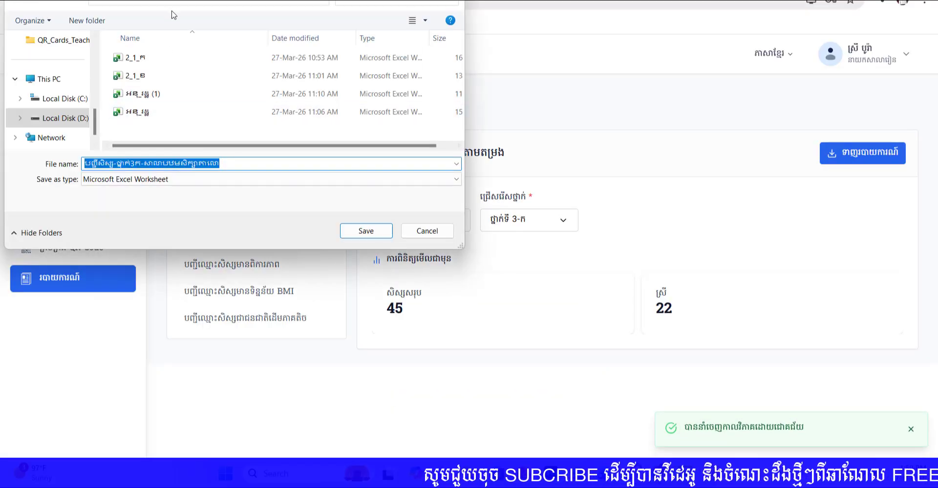
pyautogui.click(155, 3)
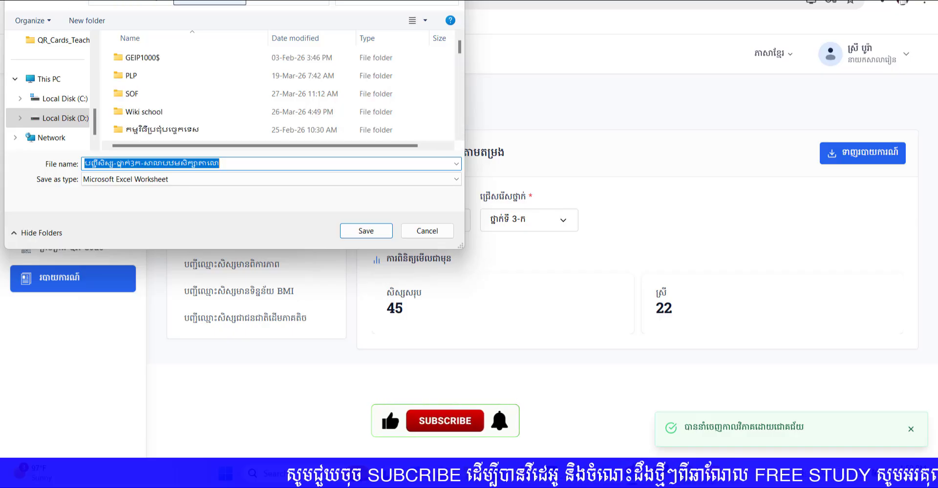
pyautogui.click(167, 112)
pyautogui.doubleClick(167, 111)
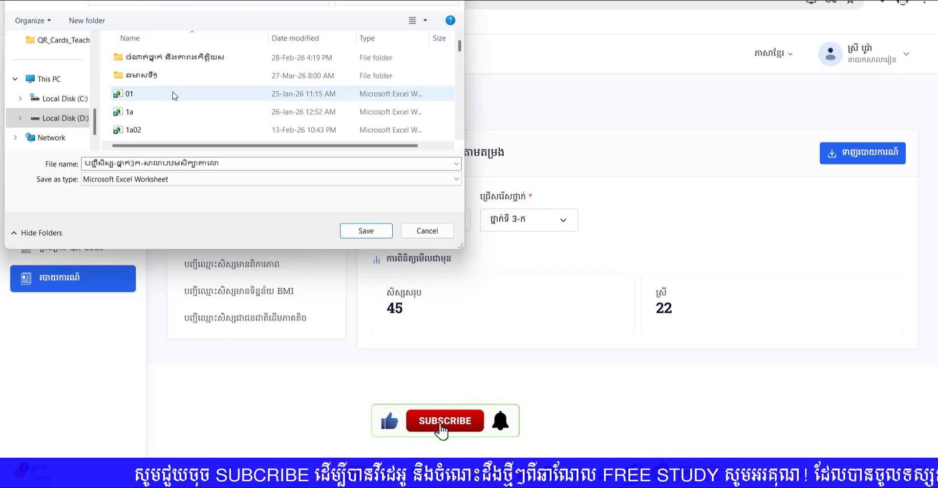
pyautogui.scroll(-5, 174, 95)
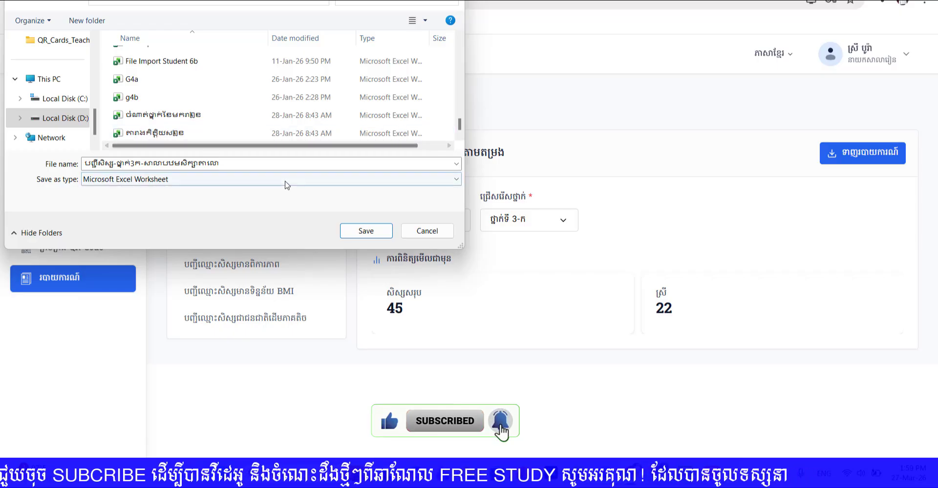
pyautogui.click(356, 227)
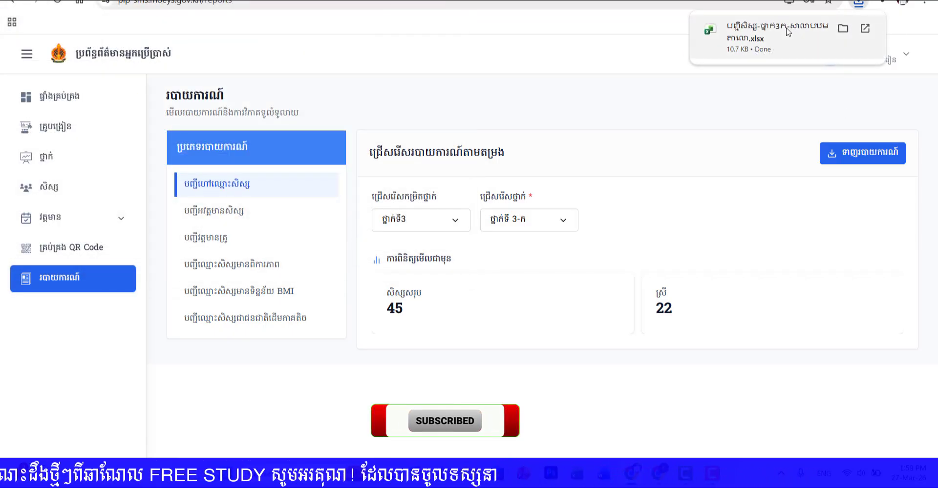
# Step: Open the downloaded class 3-ក student list in Excel and unfreeze its panes
pyautogui.click(787, 32)
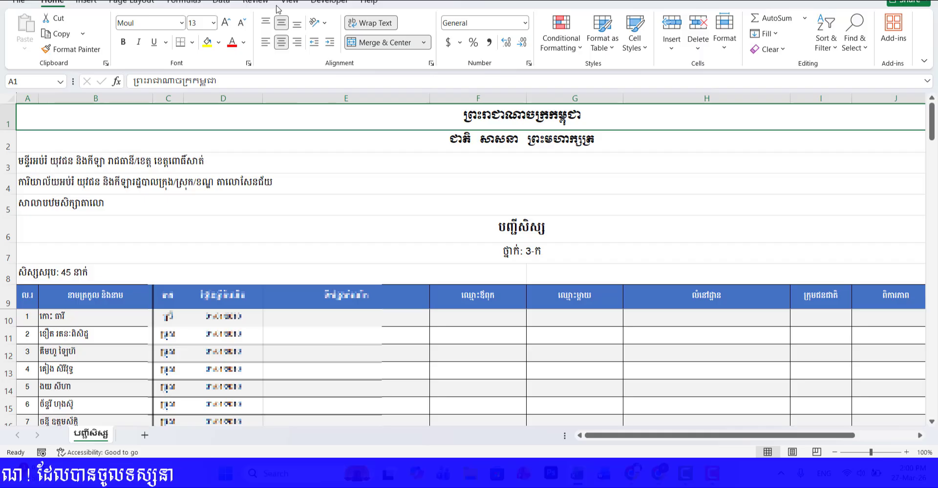
pyautogui.click(714, 54)
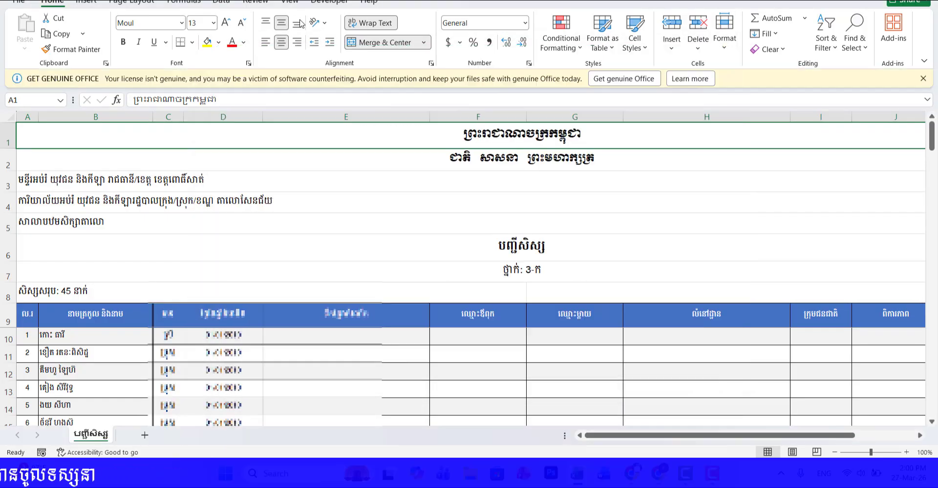
pyautogui.click(265, 3)
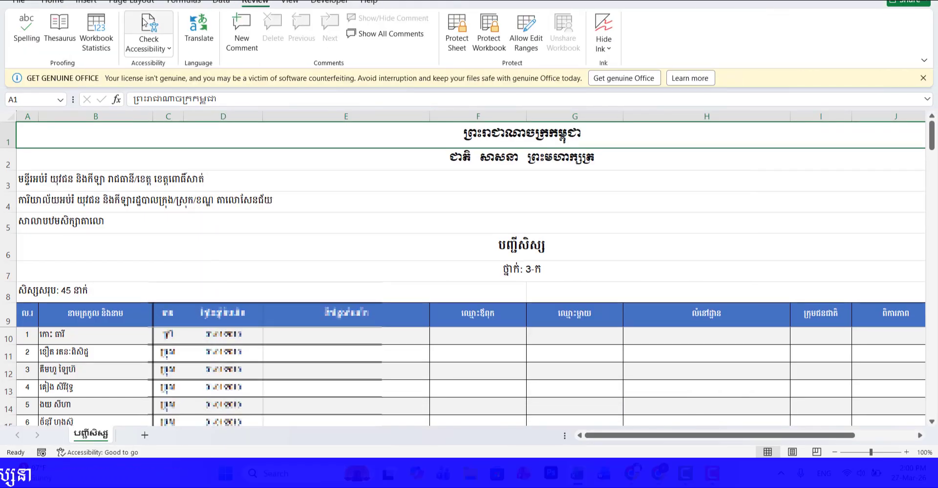
pyautogui.click(296, 2)
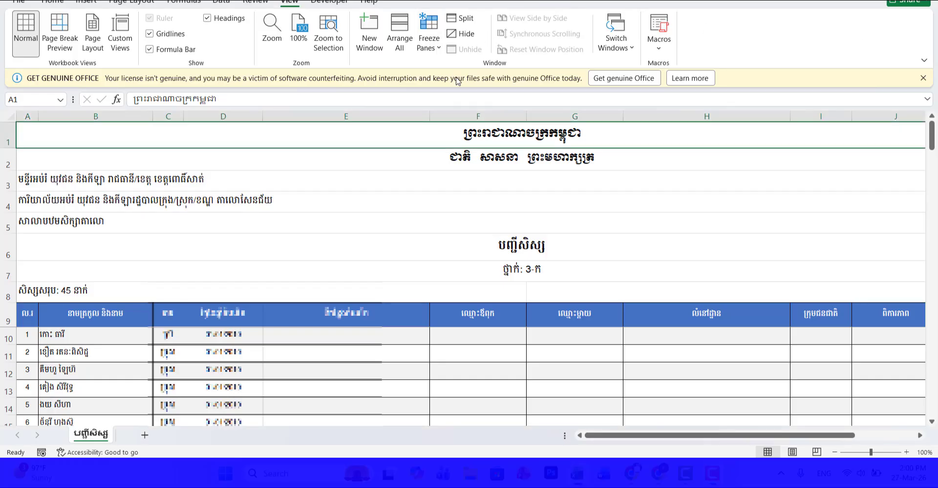
pyautogui.click(432, 43)
pyautogui.click(471, 74)
# Step: Look through the class 3-ក student list and copy all student names in B10:B54
pyautogui.scroll(-3, 191, 311)
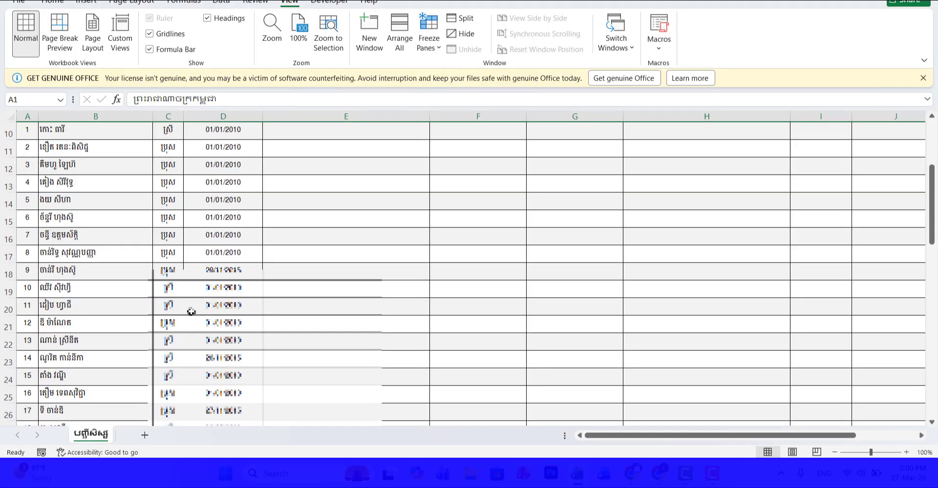
pyautogui.scroll(2, 191, 312)
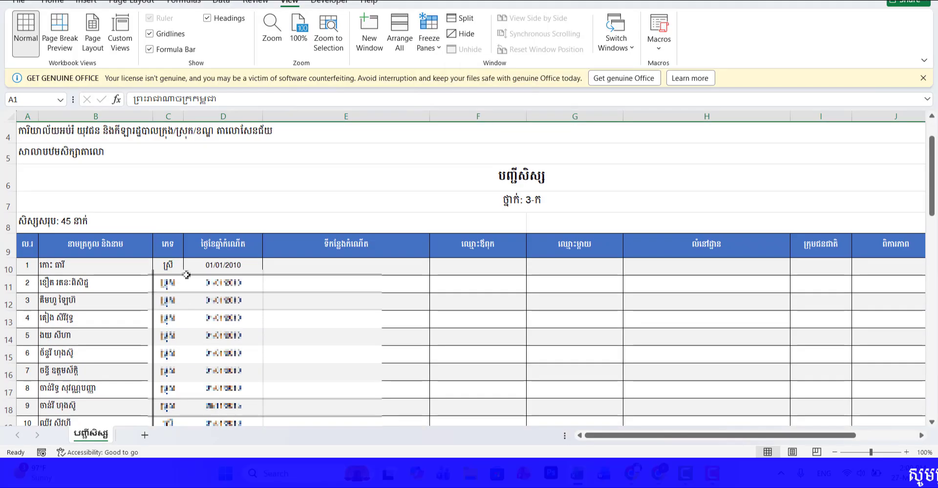
pyautogui.scroll(-1, 339, 294)
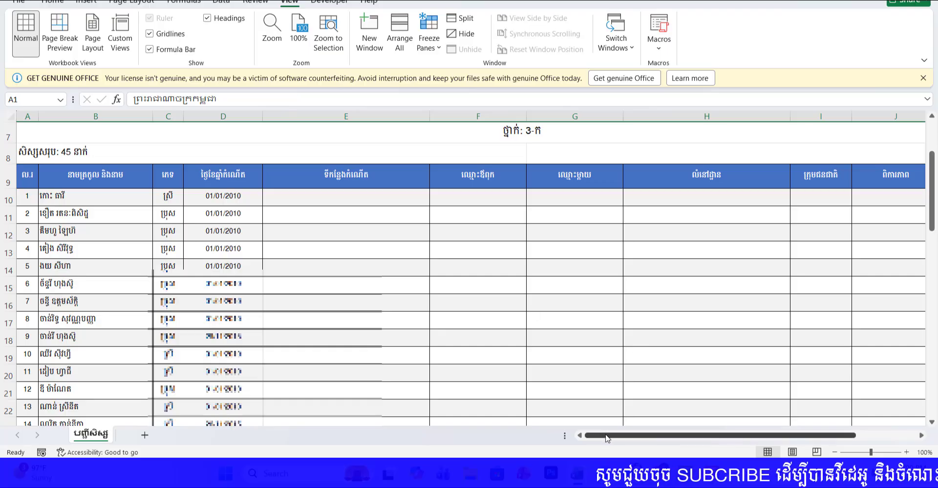
pyautogui.moveTo(672, 436); pyautogui.dragTo(426, 388)
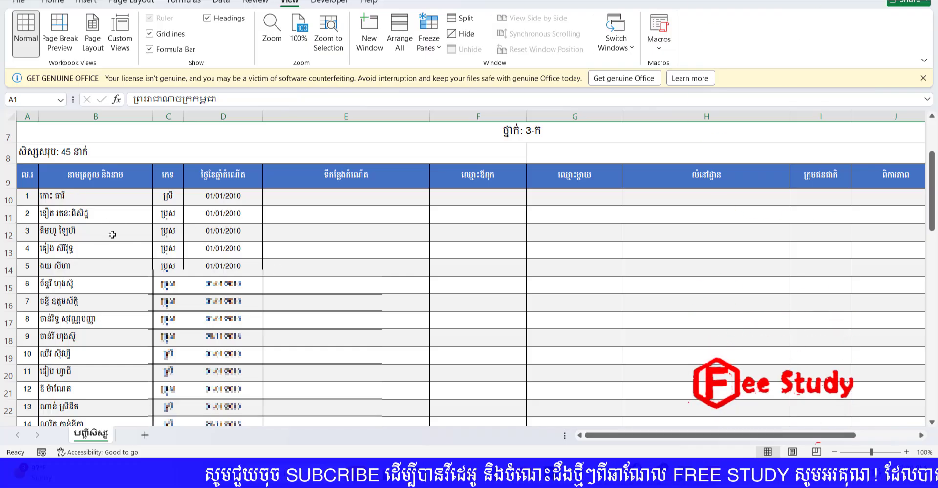
pyautogui.scroll(-12, 98, 230)
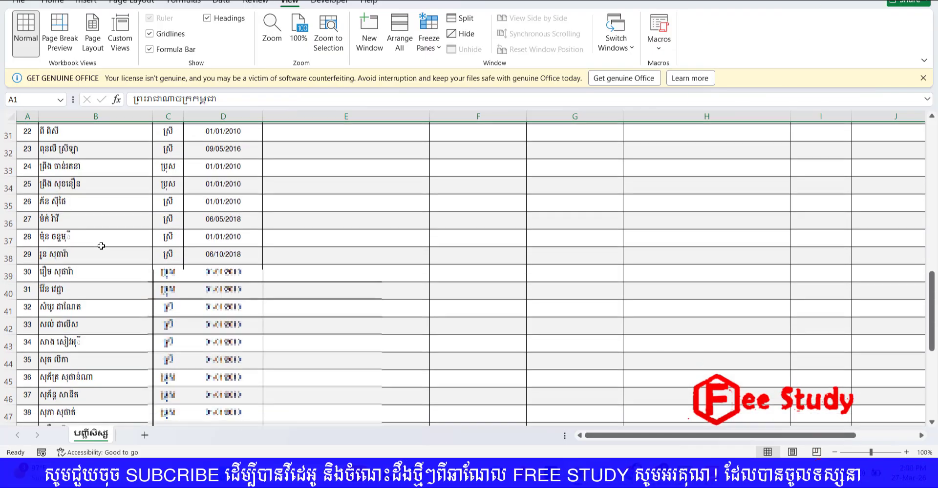
pyautogui.scroll(12, 101, 249)
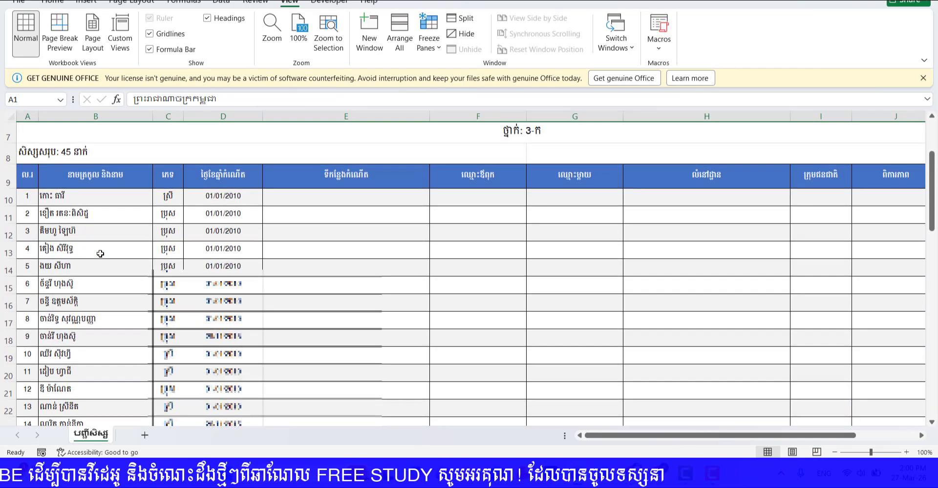
pyautogui.click(99, 203)
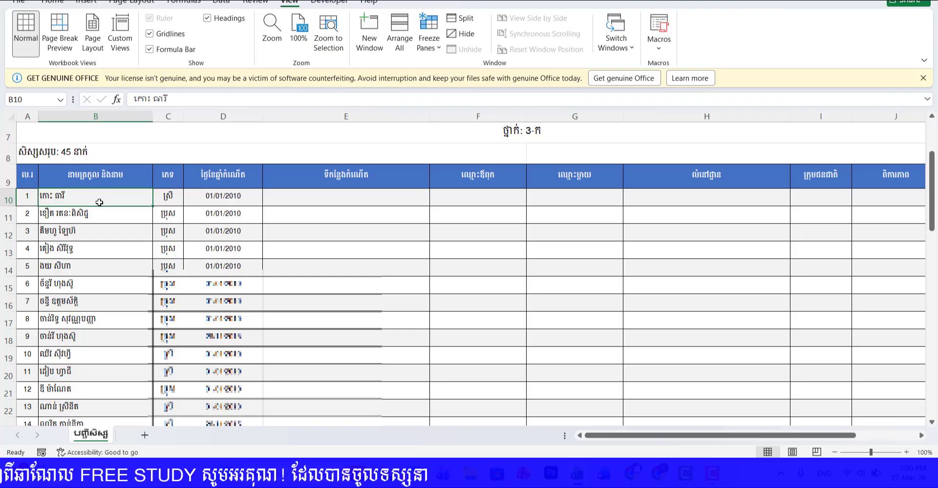
pyautogui.hotkey('ctrl', 'shift', 'Down')
pyautogui.scroll(5, 77, 267)
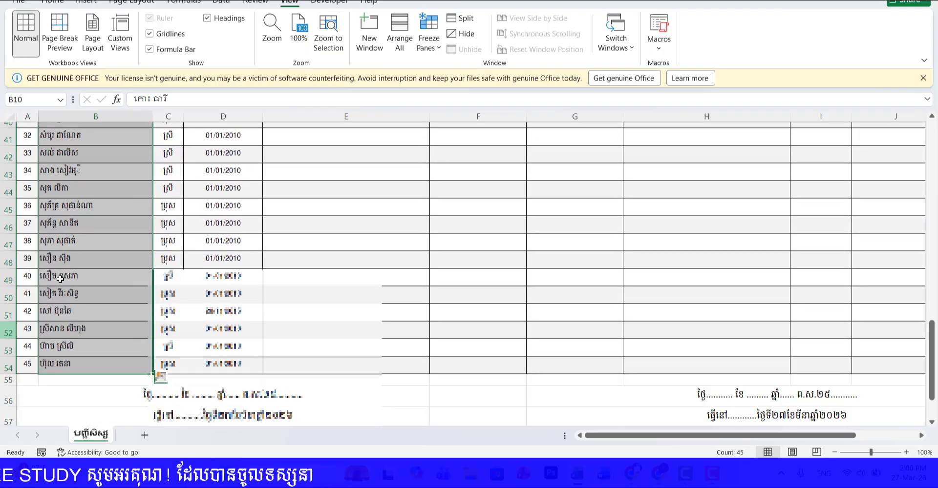
pyautogui.rightClick(85, 245)
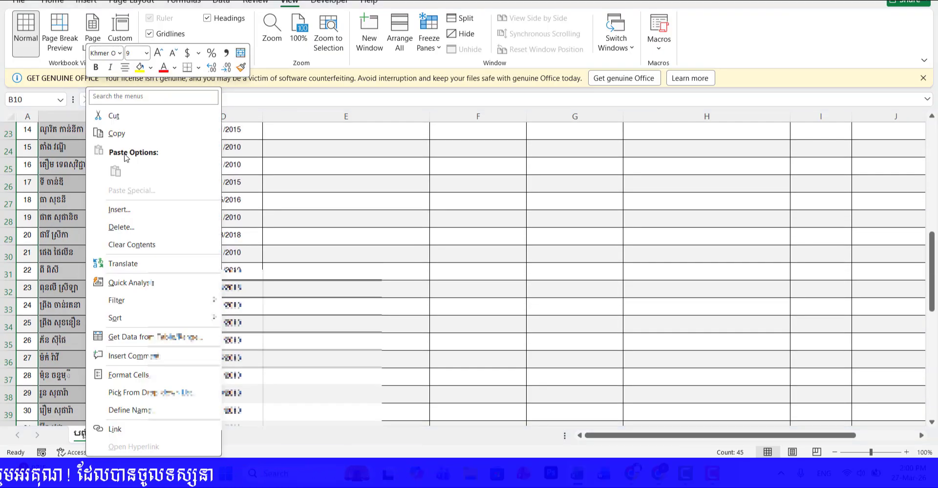
pyautogui.click(117, 134)
pyautogui.scroll(6, 455, 223)
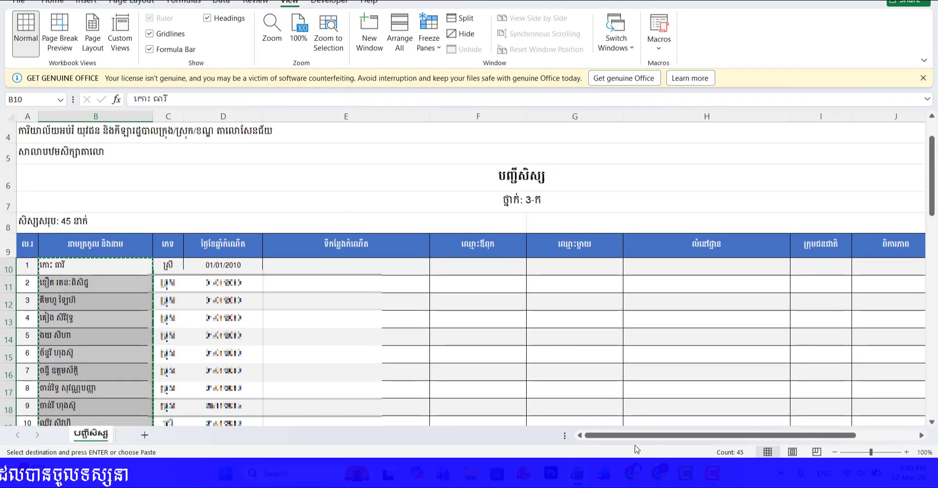
# Step: Switch to the score spreadsheet in Google Sheets and paste the copied names as values only from cell F7 on the G3 sheet
pyautogui.click(636, 476)
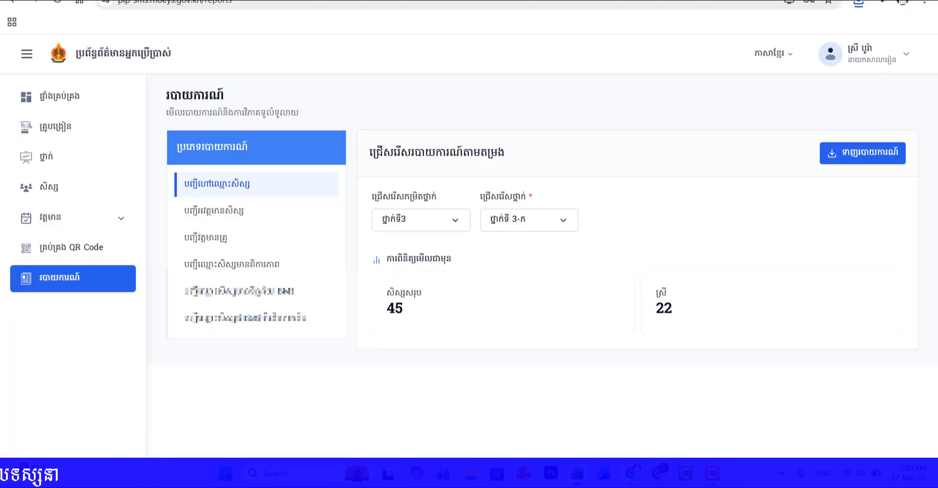
pyautogui.click(277, 0)
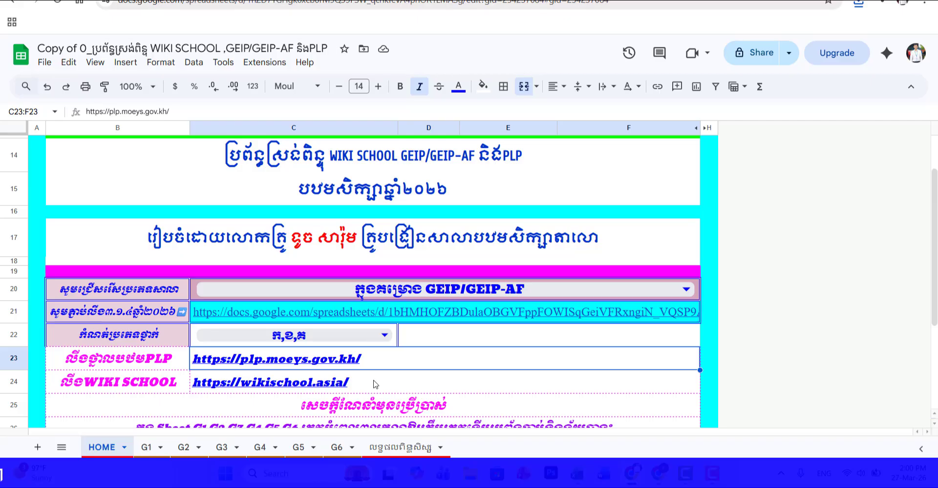
pyautogui.click(219, 448)
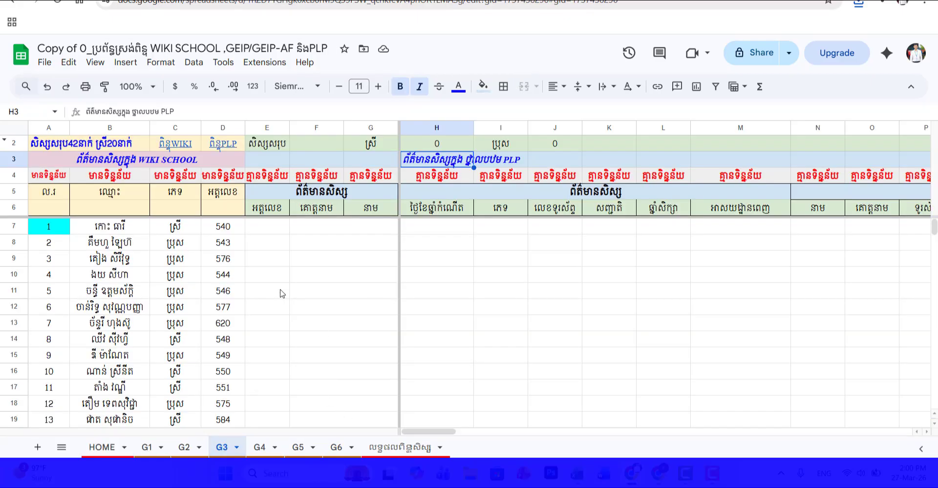
pyautogui.click(322, 227)
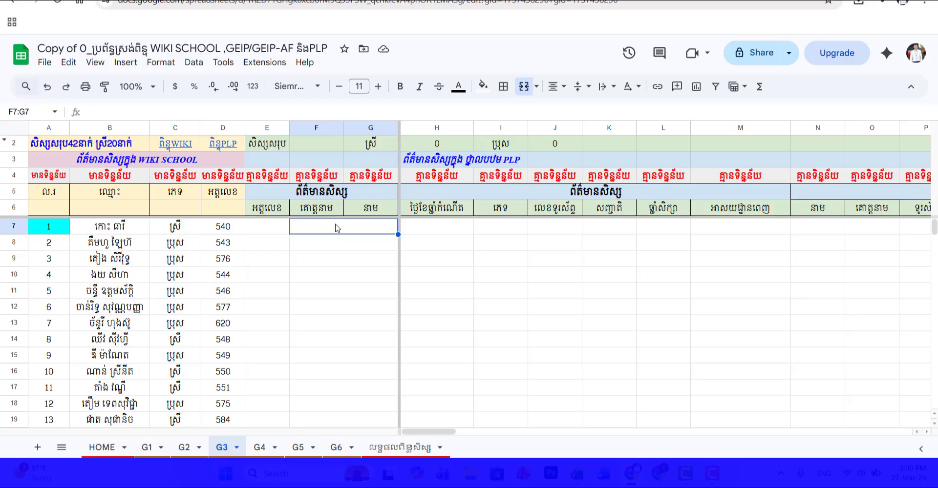
pyautogui.rightClick(337, 229)
pyautogui.moveTo(361, 157)
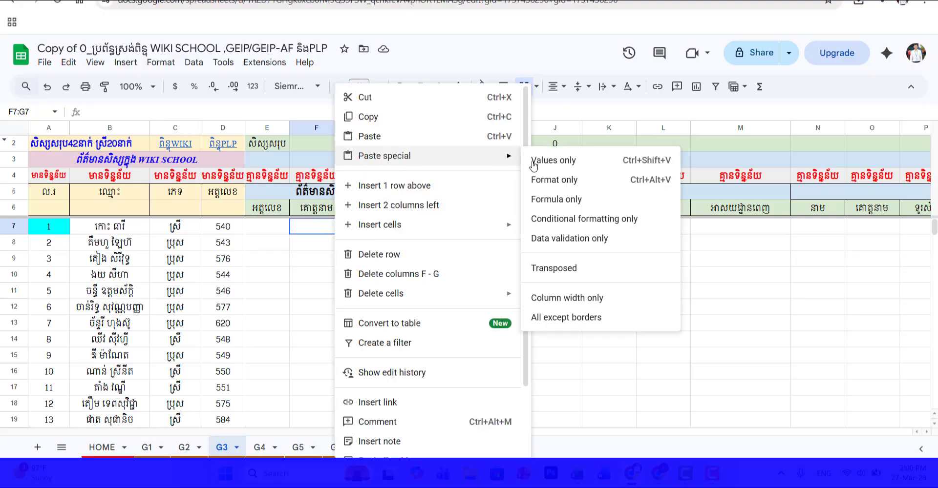
pyautogui.click(538, 163)
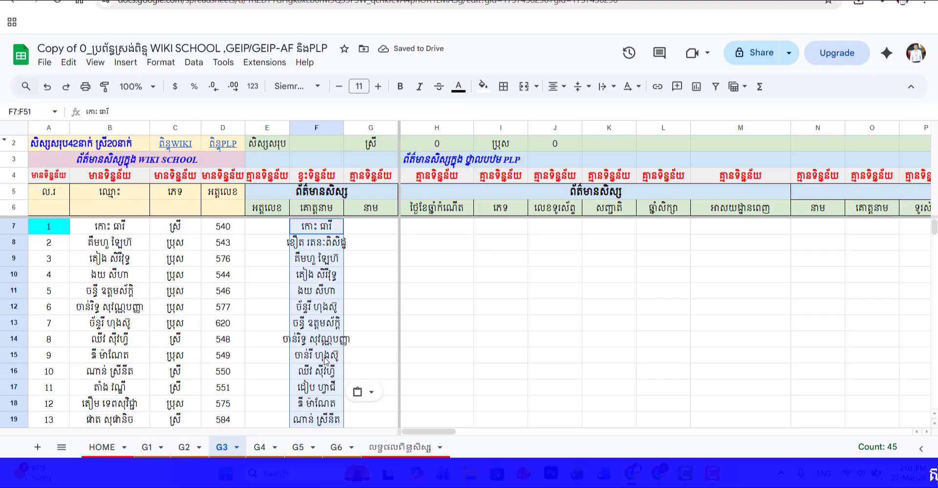
pyautogui.scroll(-10, 469, 322)
pyautogui.scroll(10, 469, 322)
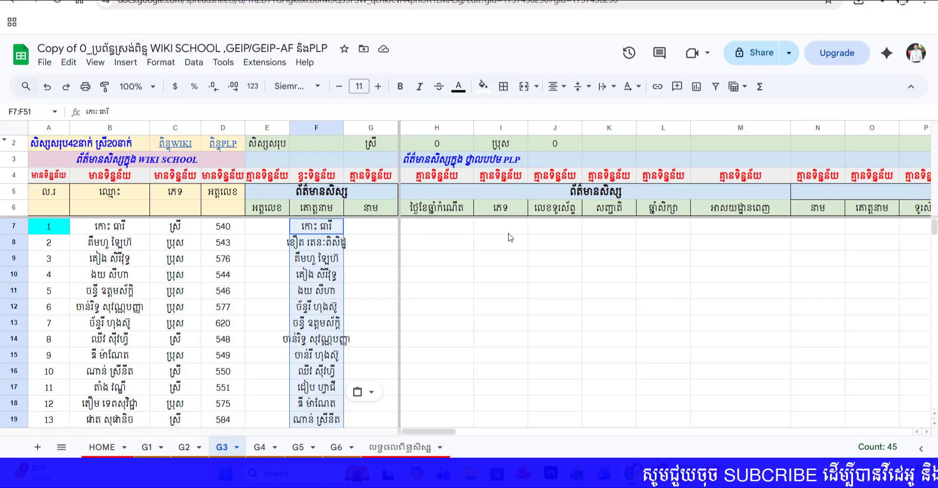
pyautogui.click(337, 226)
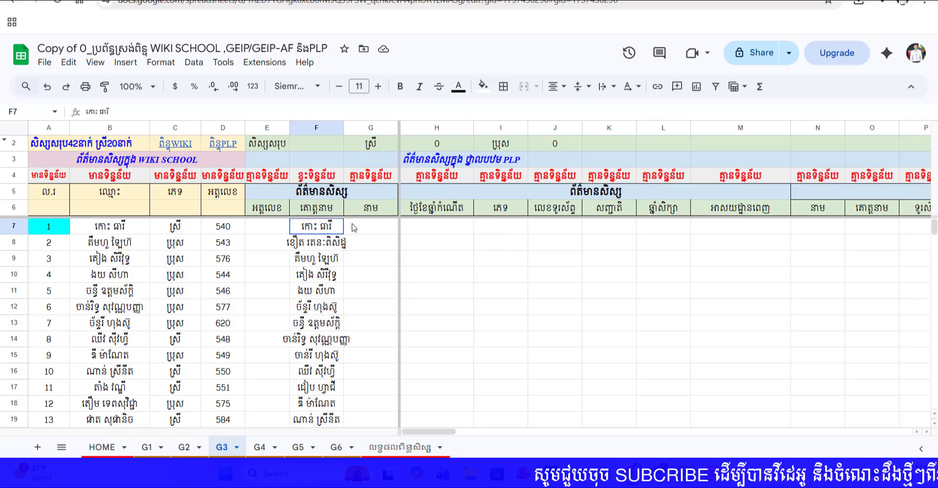
pyautogui.click(360, 243)
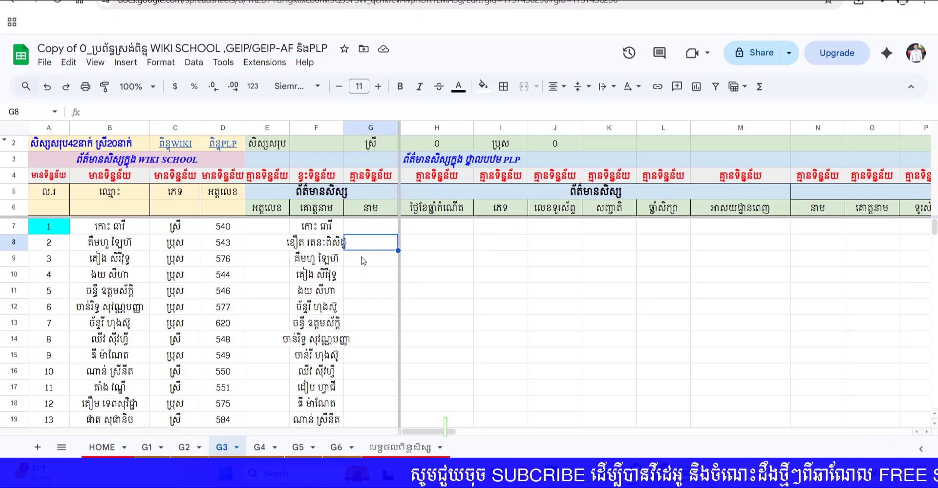
pyautogui.press('Up')
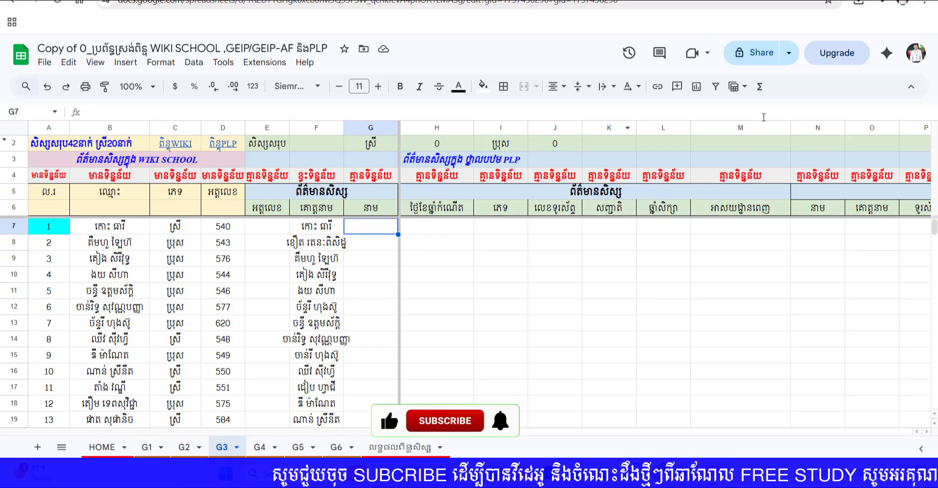
# Step: Switch to the class 3-ក student list in Excel and copy all gender entries in C10:C54
pyautogui.click(517, 228)
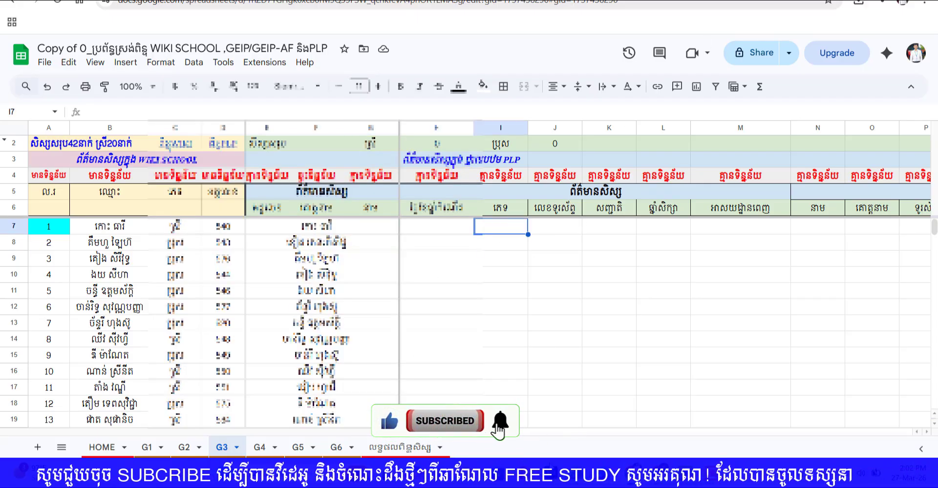
pyautogui.click(503, 472)
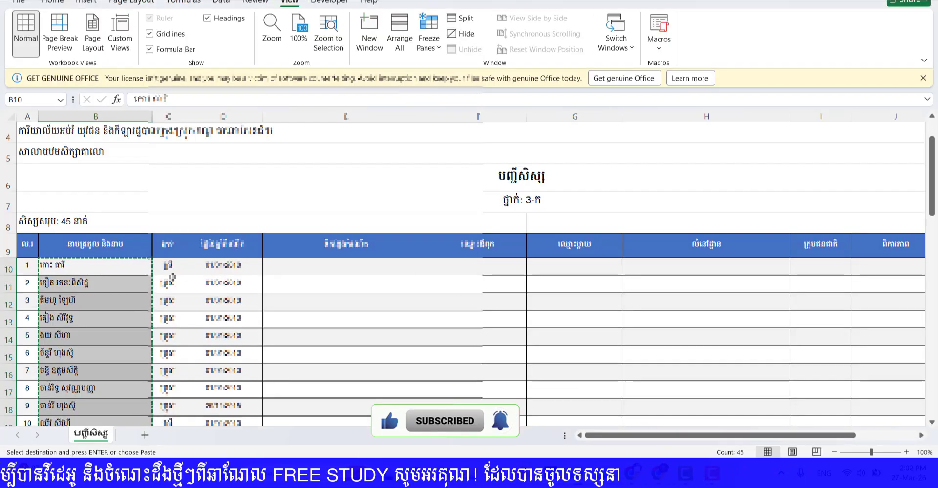
pyautogui.click(171, 270)
pyautogui.hotkey('ctrl', 'shift', 'Down')
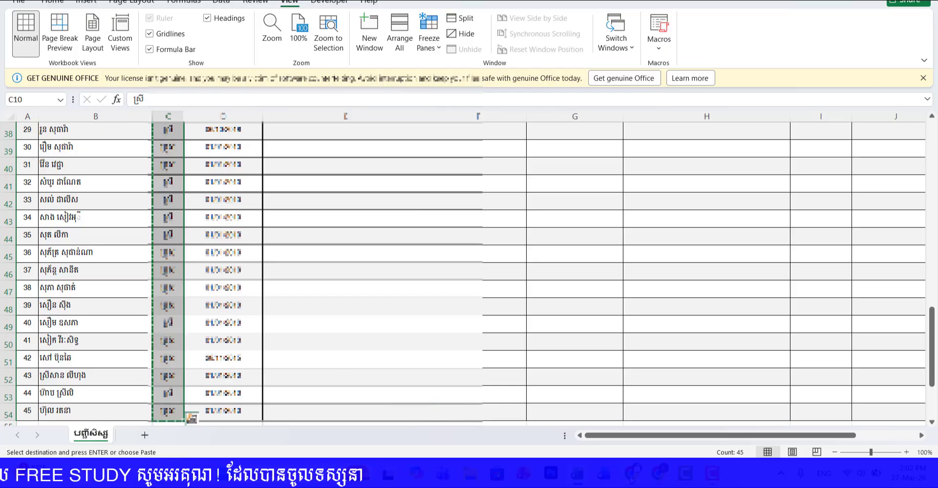
# Step: Return to the score spreadsheet in Google Sheets and paste the copied genders as values only from cell I7 on the G3 sheet
pyautogui.hotkey('alt', 'Tab')
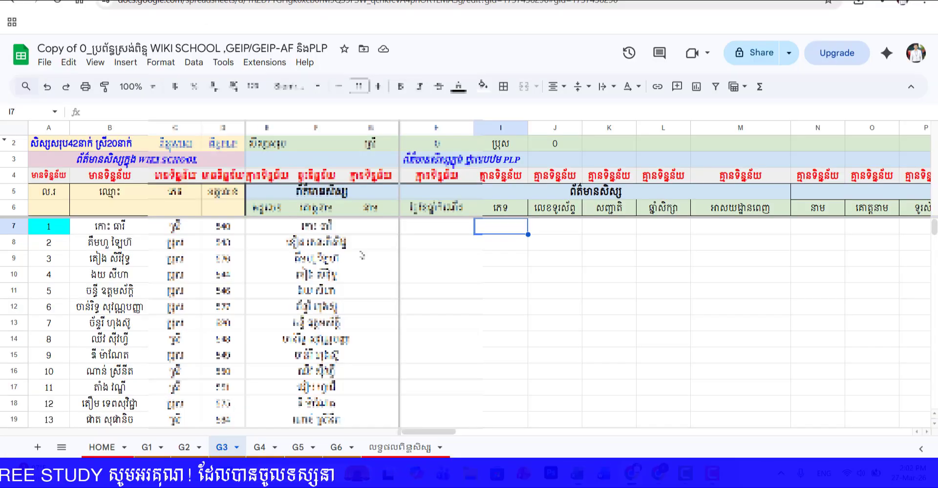
pyautogui.rightClick(511, 228)
pyautogui.moveTo(537, 152)
pyautogui.click(732, 160)
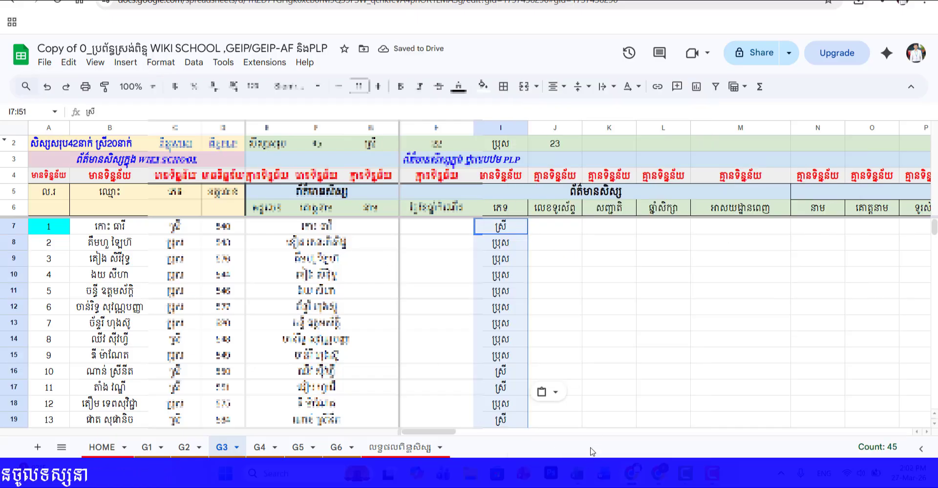
# Step: Switch back to the Excel student list and copy all dates of birth in D10:D54
pyautogui.hotkey('alt', 'Tab')
pyautogui.scroll(7, 223, 209)
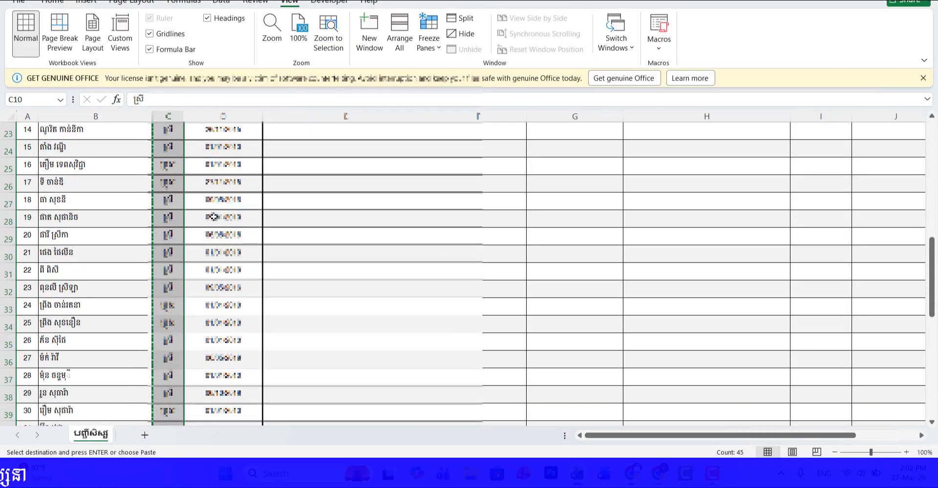
pyautogui.scroll(4, 222, 208)
pyautogui.click(238, 335)
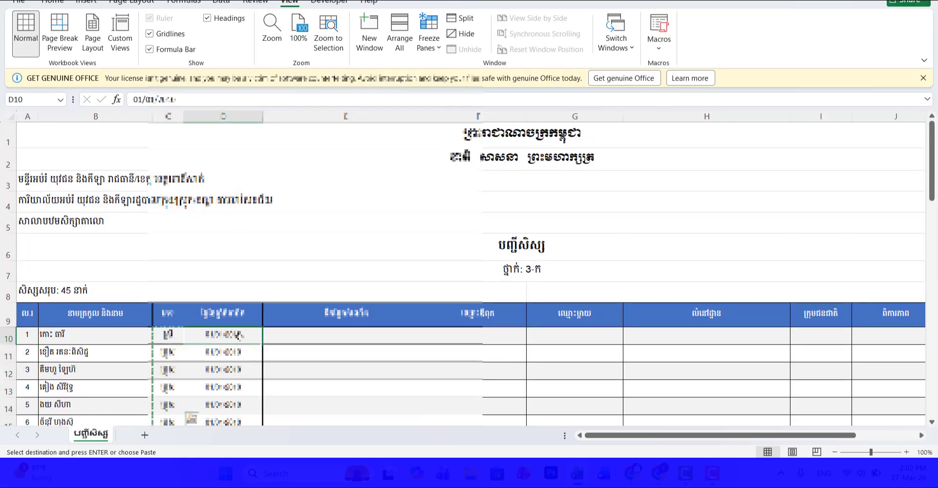
pyautogui.hotkey('ctrl', 'shift', 'Down')
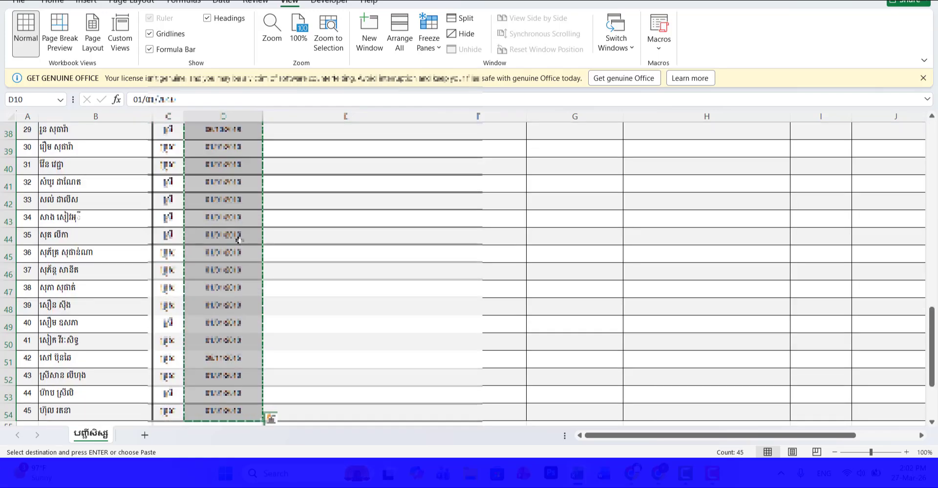
# Step: Return to the G3 sheet in Google Sheets and paste the copied dates of birth as values only from cell H7
pyautogui.hotkey('alt', 'Tab')
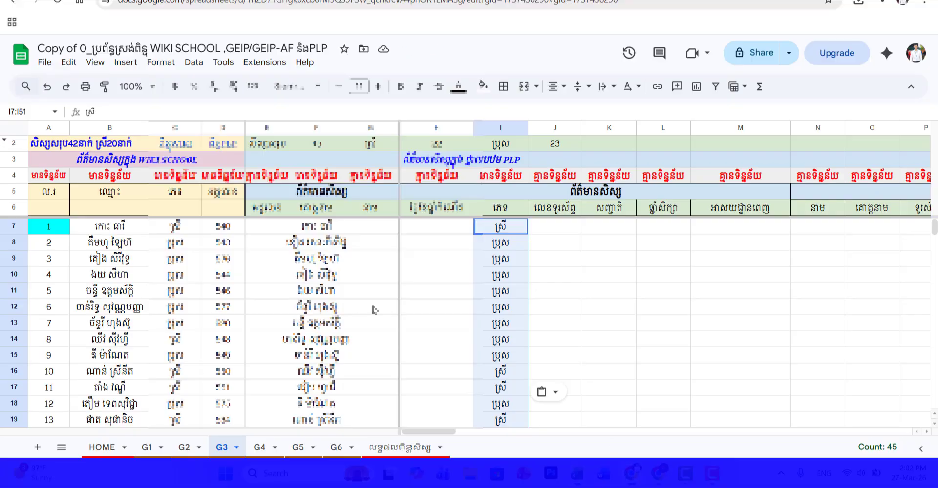
pyautogui.click(435, 227)
pyautogui.rightClick(435, 227)
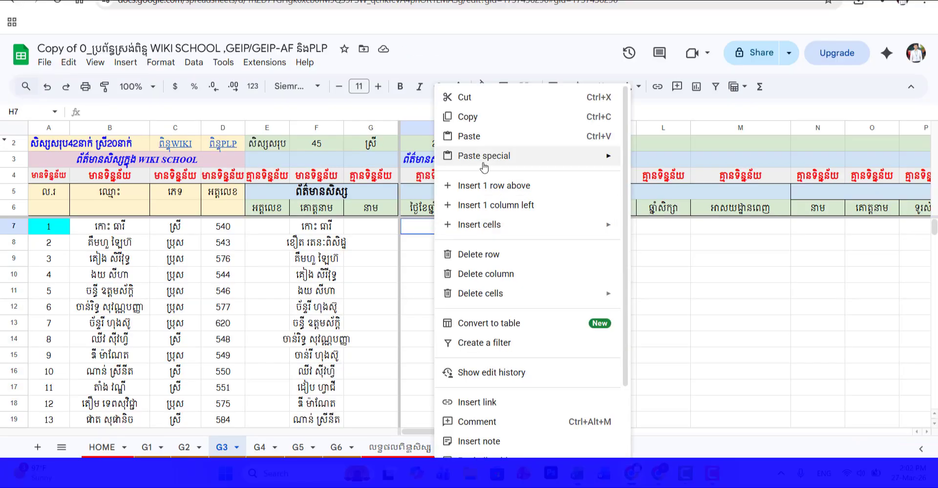
pyautogui.moveTo(482, 156)
pyautogui.click(667, 164)
pyautogui.scroll(-13, 478, 326)
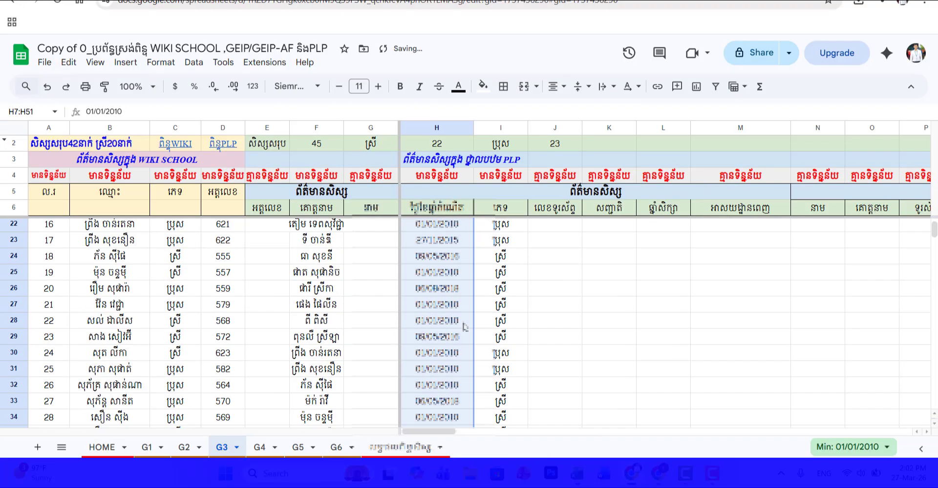
pyautogui.scroll(8, 464, 334)
pyautogui.scroll(5, 461, 335)
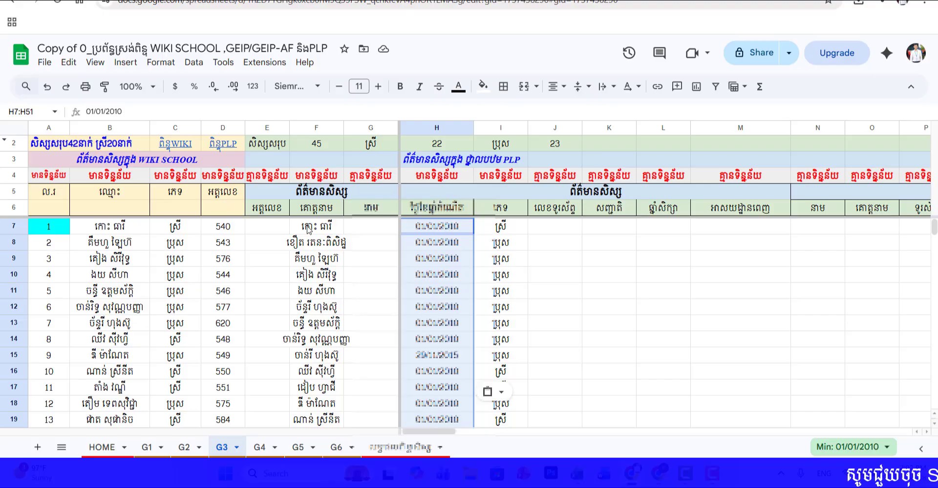
# Step: Sort the pasted PLP student data in F7:I51 by column F from A to Z
pyautogui.moveTo(309, 227); pyautogui.dragTo(436, 226)
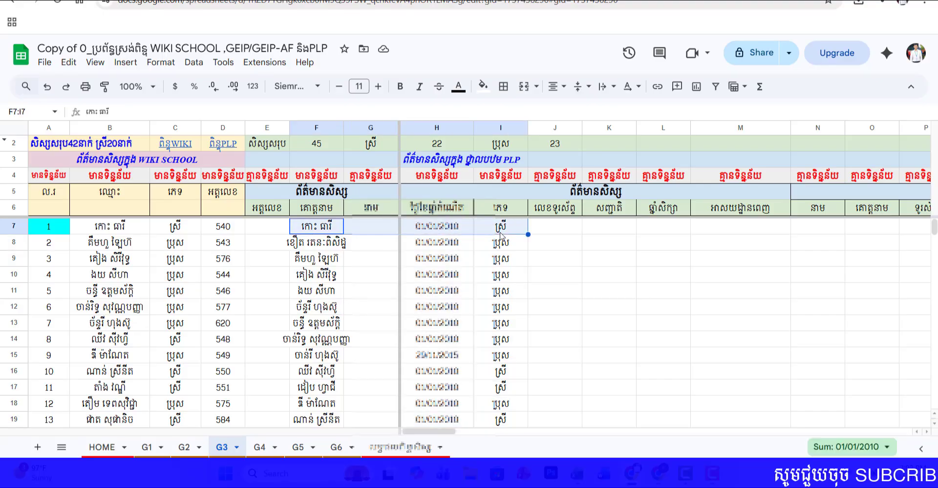
pyautogui.hotkey('ctrl', 'shift', 'Down')
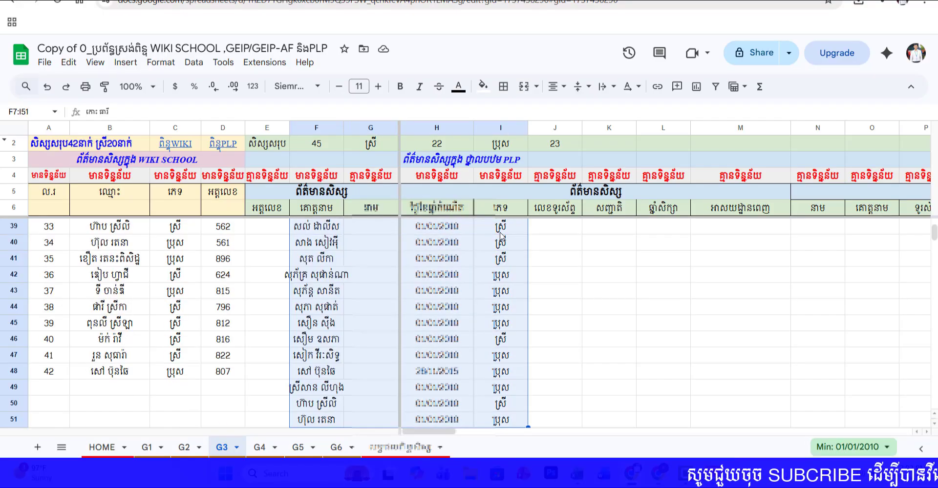
pyautogui.scroll(10, 346, 261)
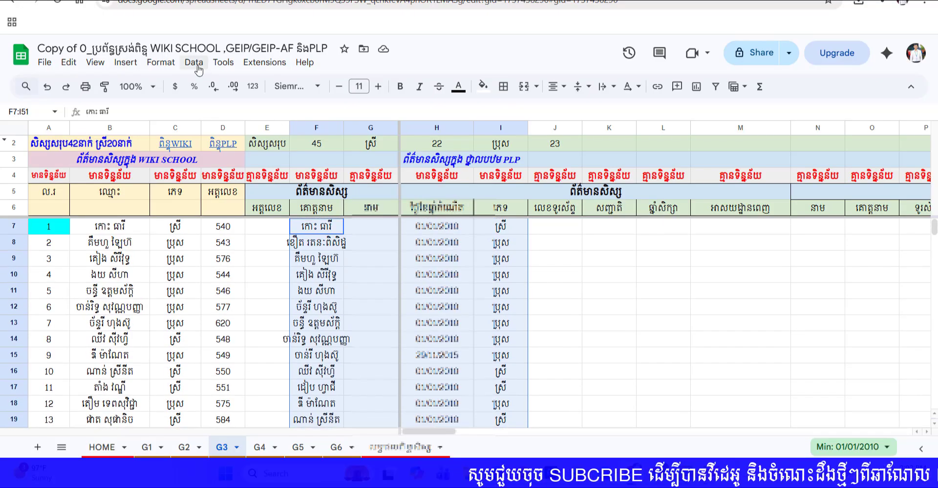
pyautogui.click(194, 63)
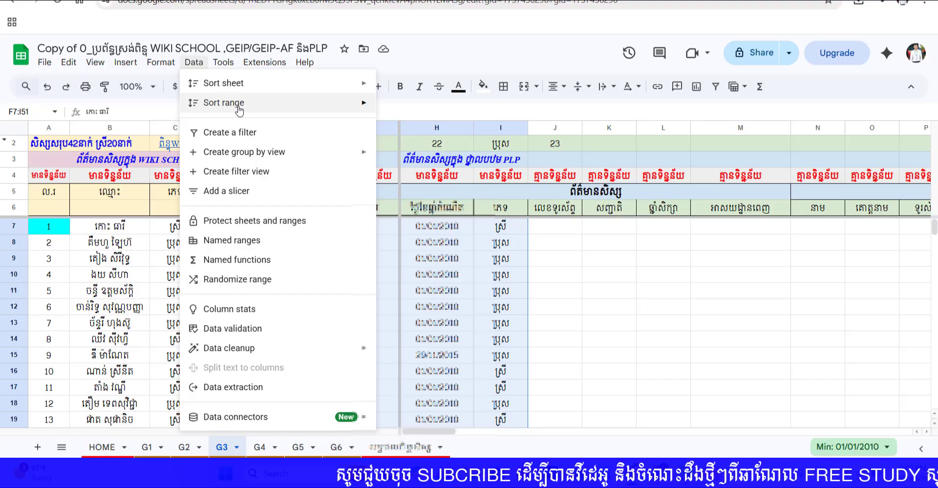
pyautogui.moveTo(239, 112)
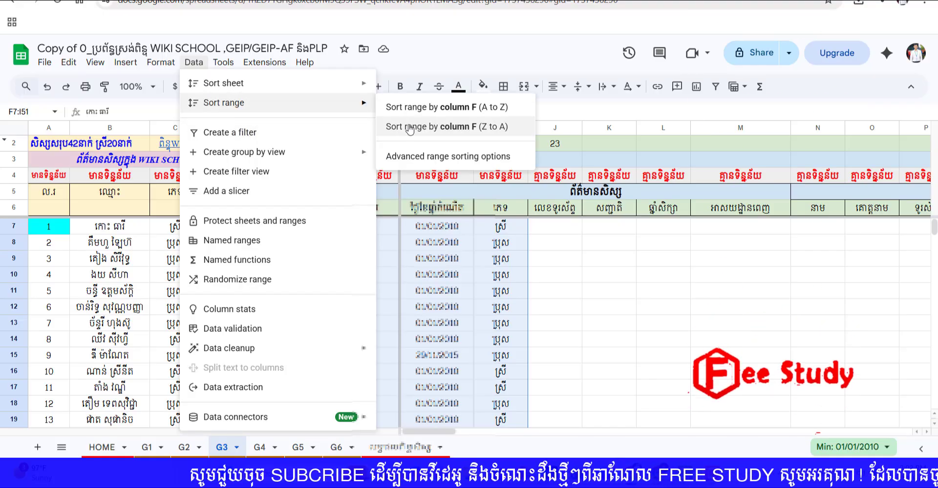
pyautogui.click(429, 107)
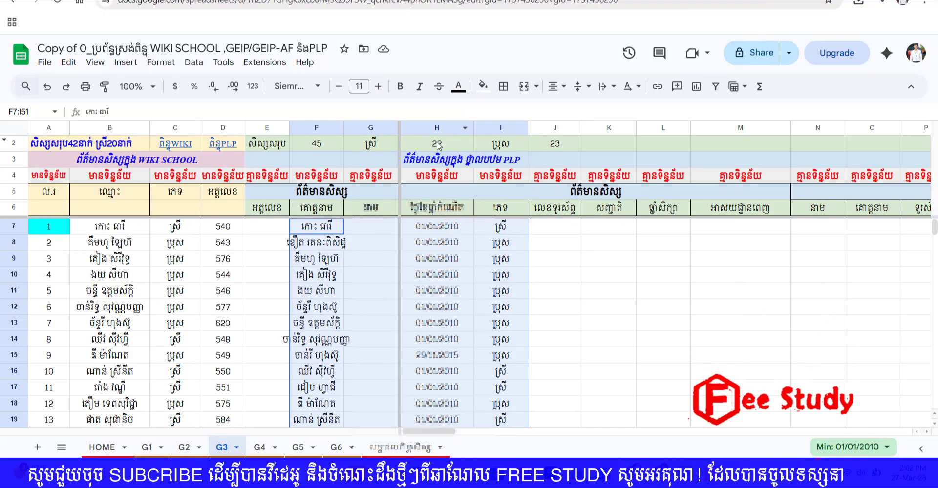
pyautogui.scroll(-15, 341, 313)
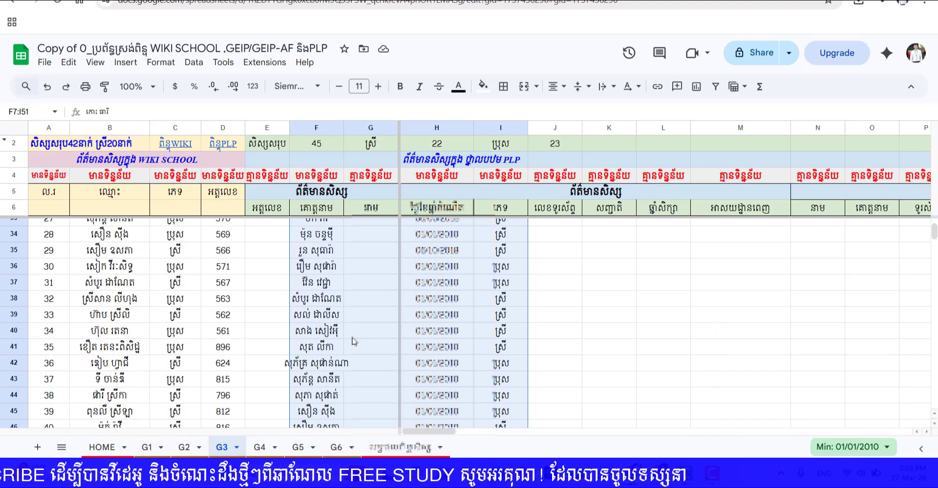
pyautogui.scroll(15, 355, 350)
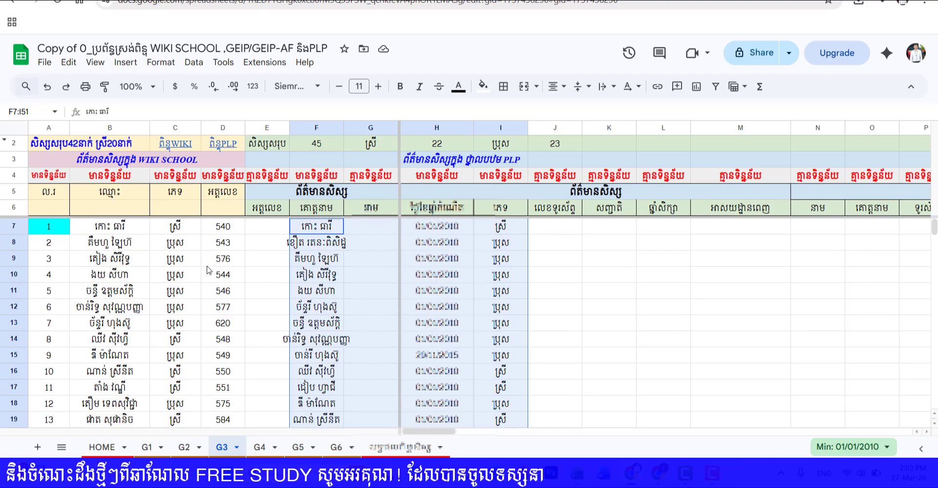
# Step: Sort the WIKI SCHOOL student data in B7:D48 by column B from A to Z
pyautogui.moveTo(98, 226); pyautogui.dragTo(233, 279)
pyautogui.scroll(10, 223, 298)
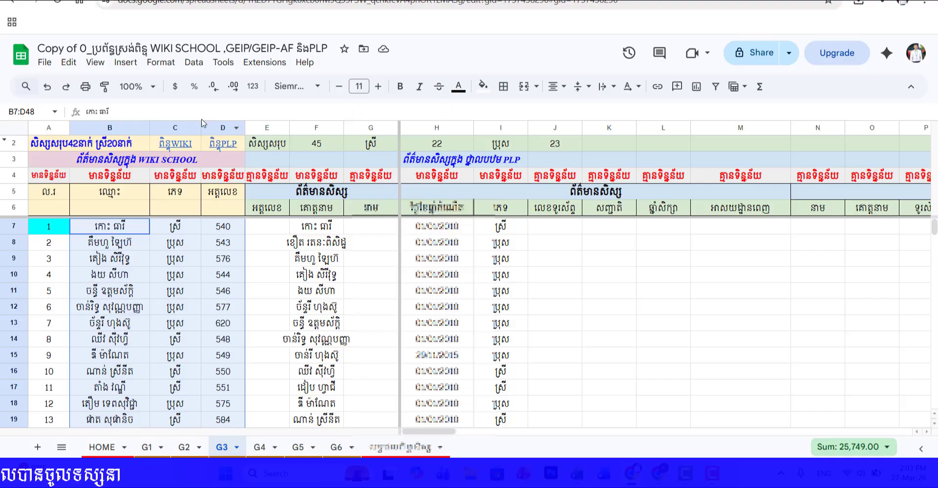
pyautogui.click(194, 62)
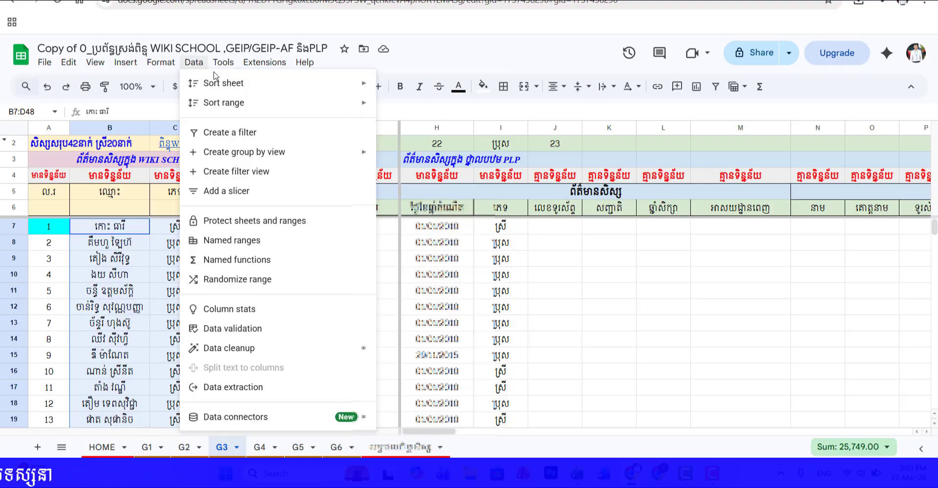
pyautogui.moveTo(303, 108)
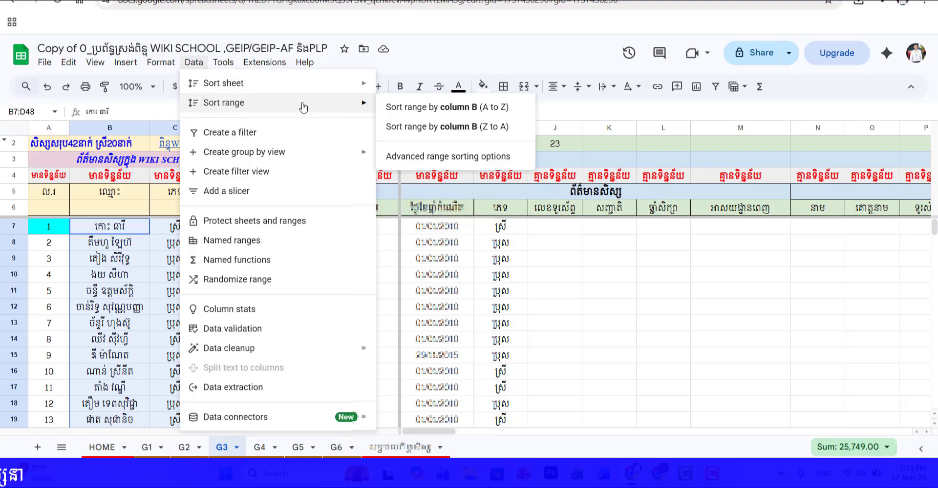
pyautogui.click(471, 107)
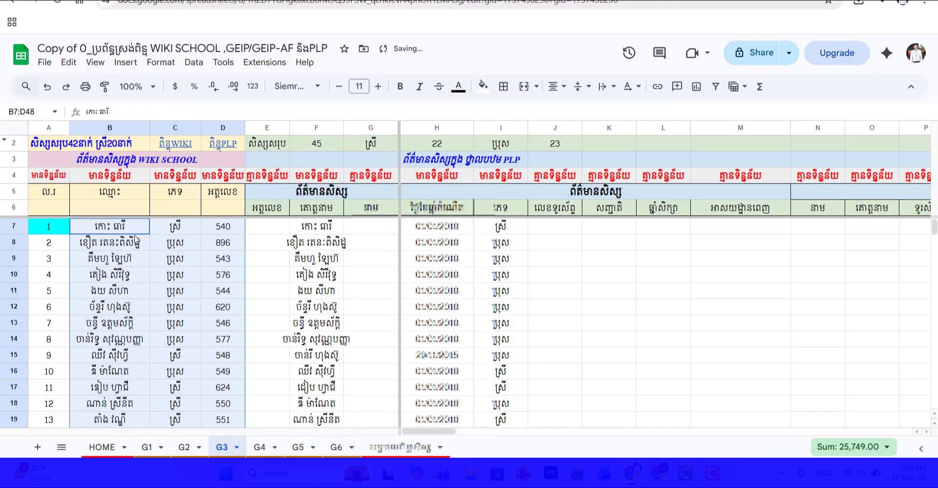
# Step: Compare the WIKI SCHOOL names in column B with the PLP names in column F row by row, including the extra names in F49:F51
pyautogui.click(145, 232)
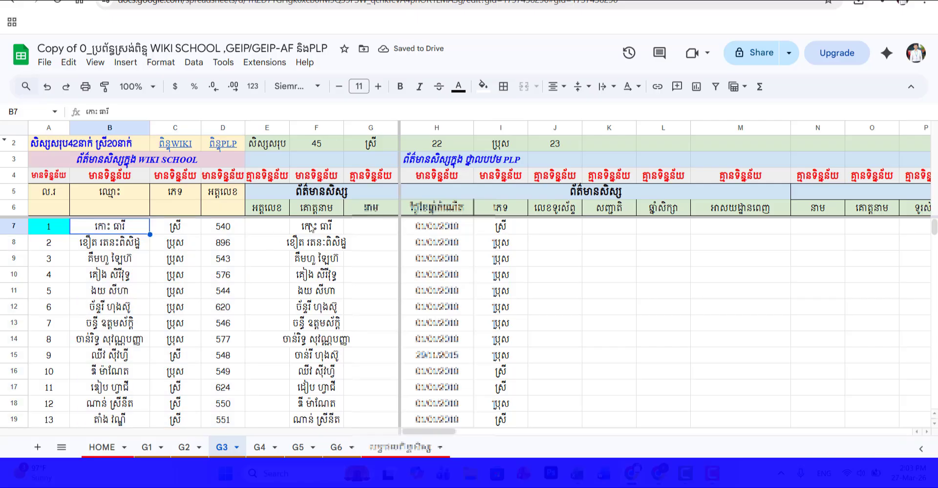
pyautogui.click(105, 246)
pyautogui.click(122, 259)
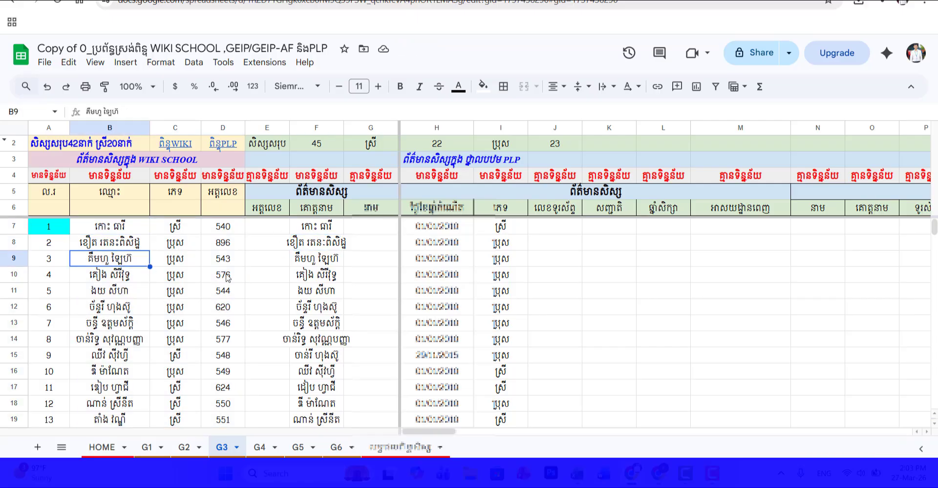
pyautogui.click(329, 262)
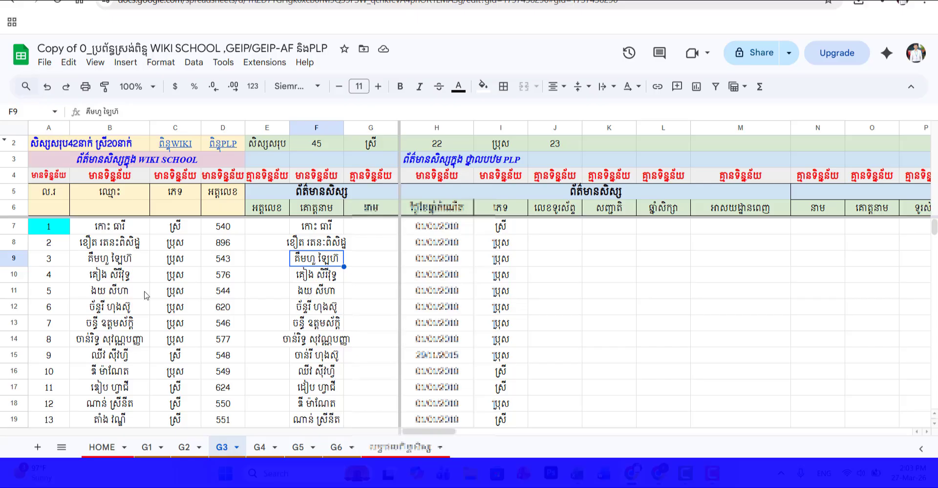
pyautogui.click(118, 296)
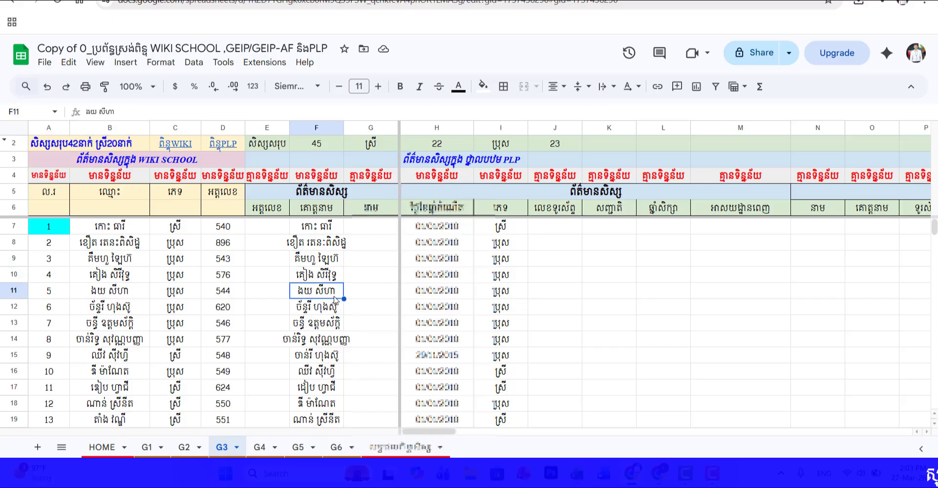
pyautogui.scroll(-13, 339, 300)
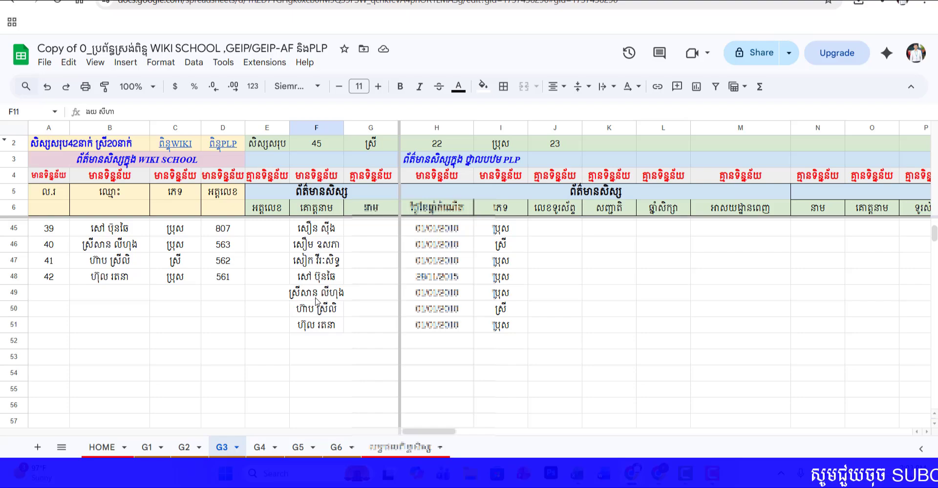
pyautogui.moveTo(316, 301); pyautogui.dragTo(320, 323)
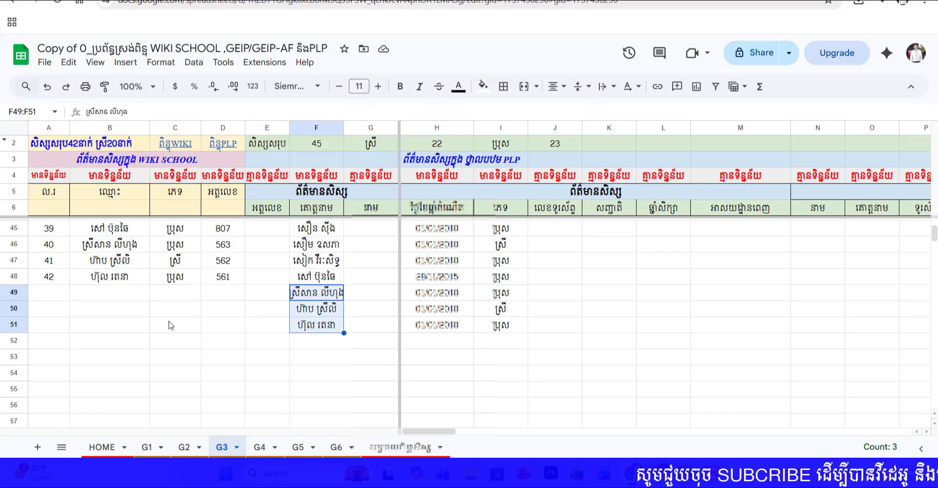
pyautogui.scroll(5, 169, 320)
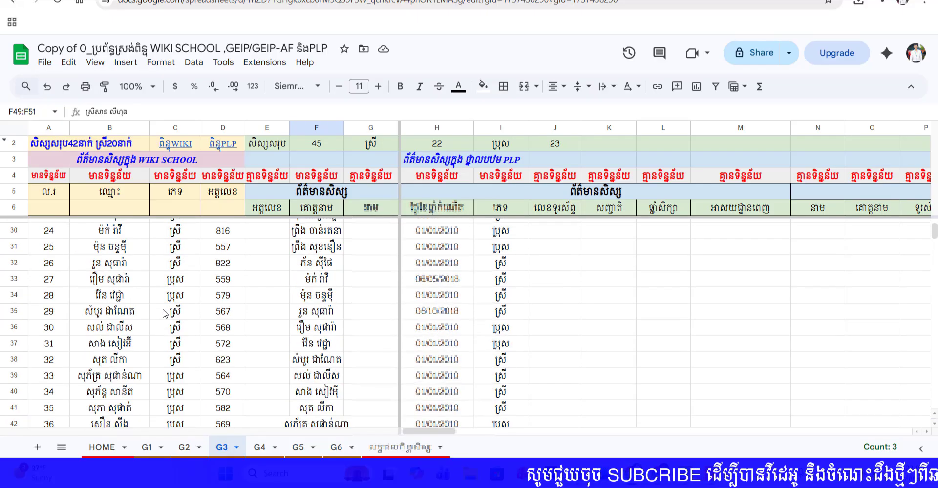
pyautogui.scroll(8, 164, 312)
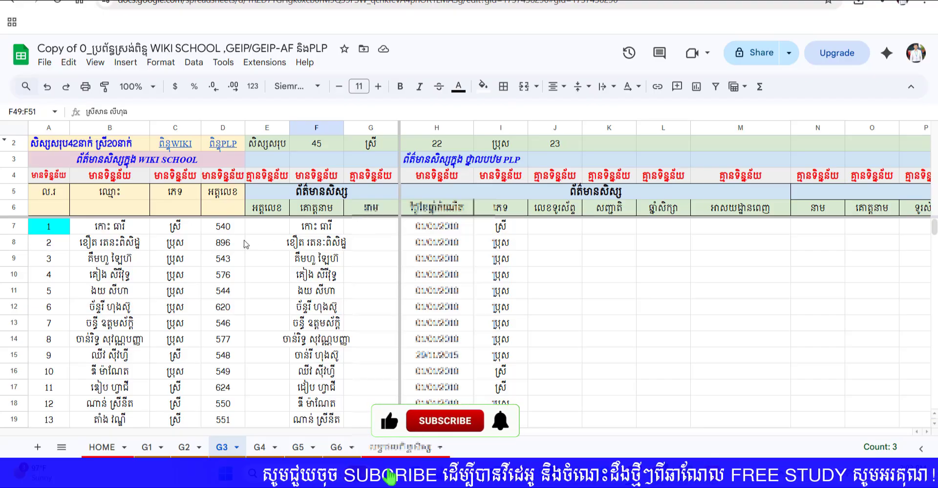
# Step: Copy the student ID from D7 into E7 beside the matching PLP name
pyautogui.click(229, 227)
pyautogui.press('Right')
pyautogui.press('Right')
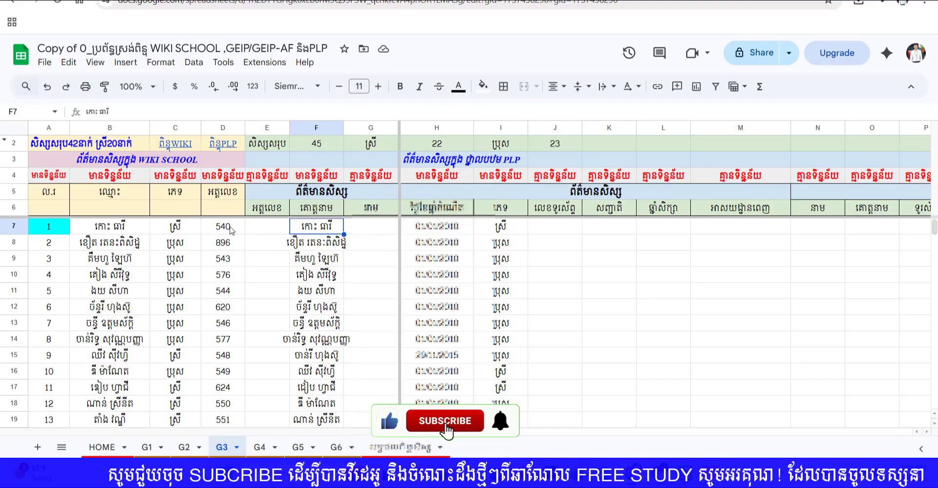
pyautogui.click(231, 229)
pyautogui.moveTo(245, 235); pyautogui.dragTo(268, 233)
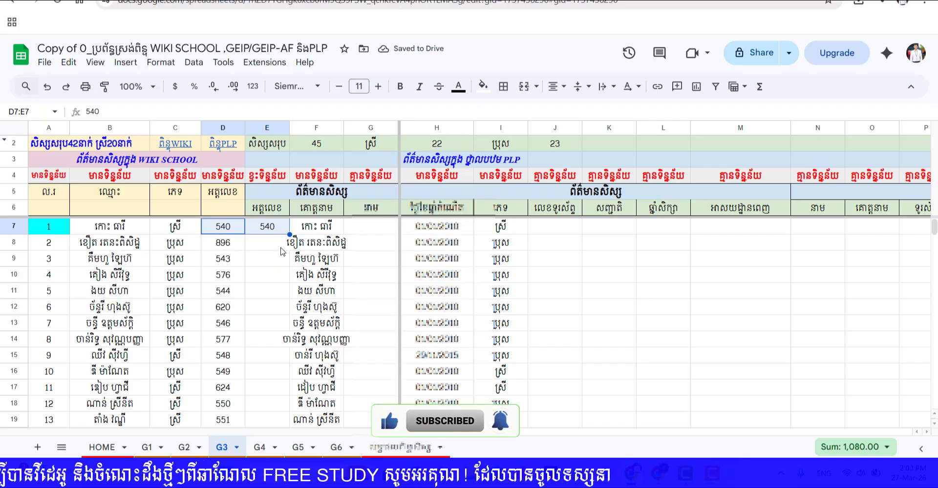
# Step: Match the WIKI SCHOOL name in B15 to the PLP list and copy its ID from D15 into E16
pyautogui.click(297, 244)
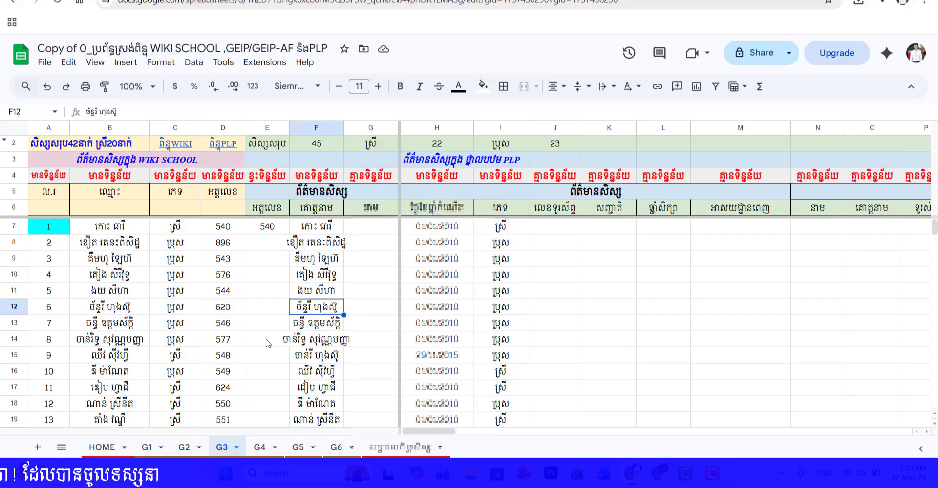
pyautogui.click(224, 340)
pyautogui.click(266, 358)
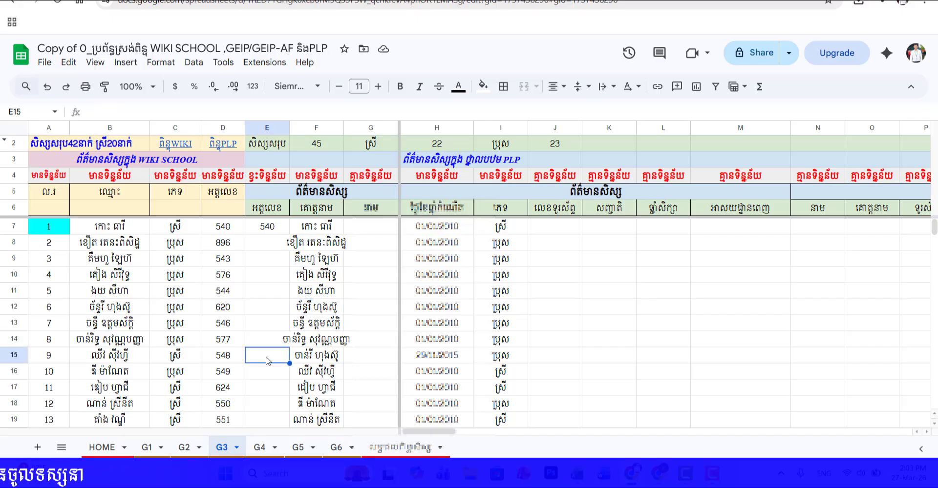
pyautogui.click(110, 359)
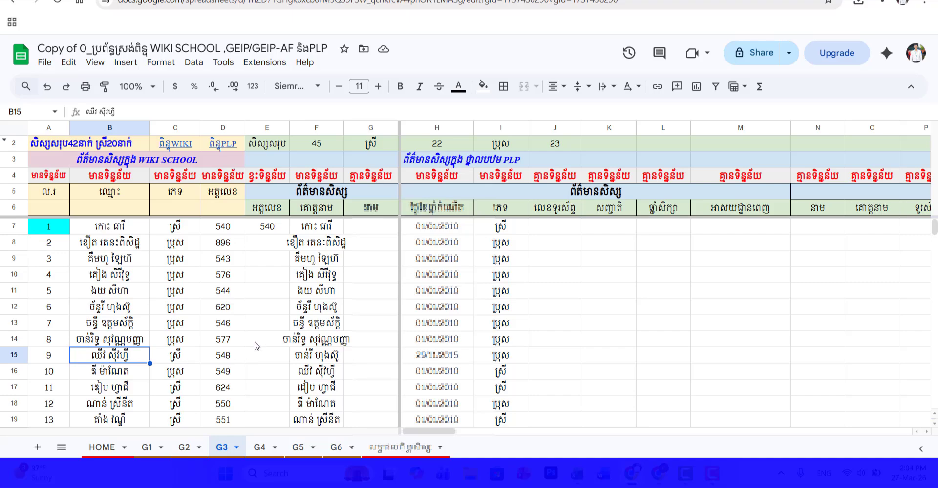
pyautogui.click(267, 375)
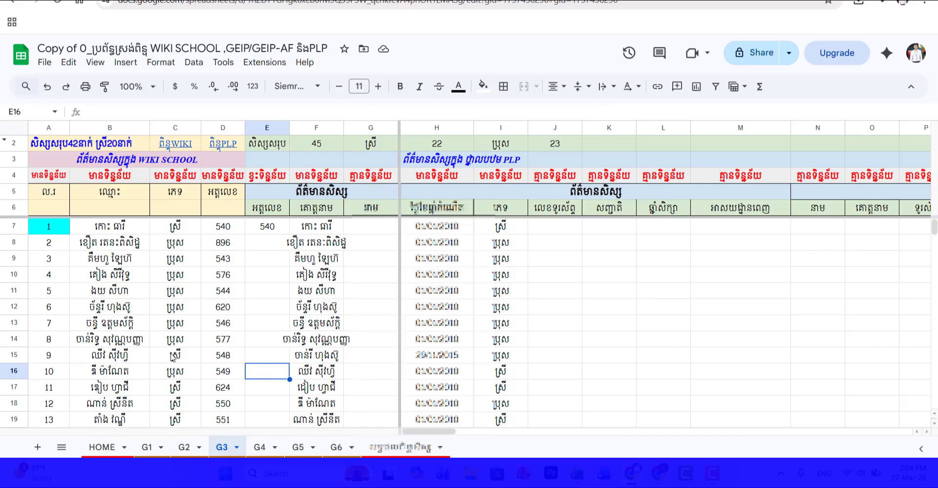
pyautogui.click(128, 358)
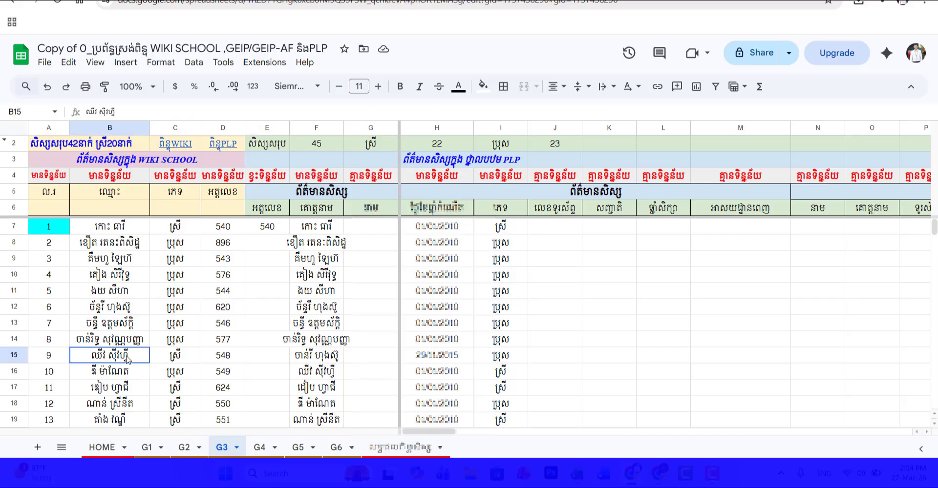
pyautogui.click(215, 358)
pyautogui.click(270, 376)
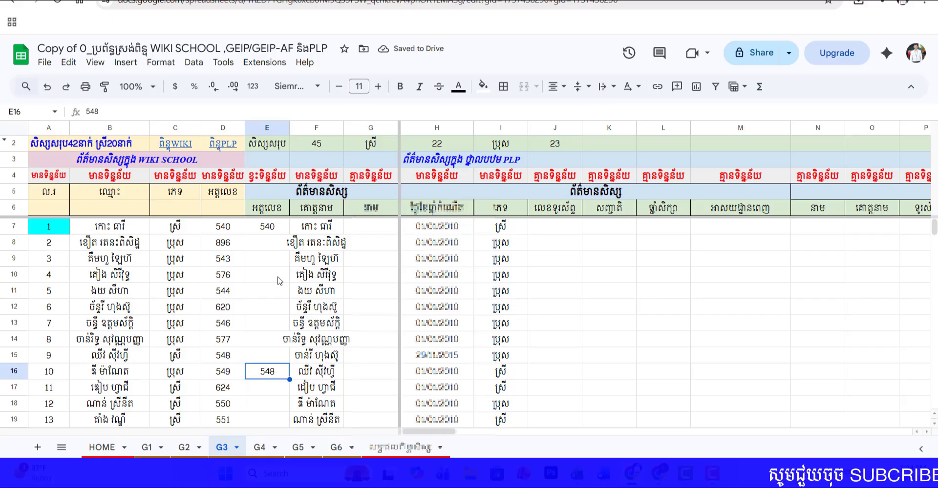
# Step: Check the names in rows 8 to 14 and copy their student IDs from D8:D14 into E8:E14
pyautogui.click(223, 243)
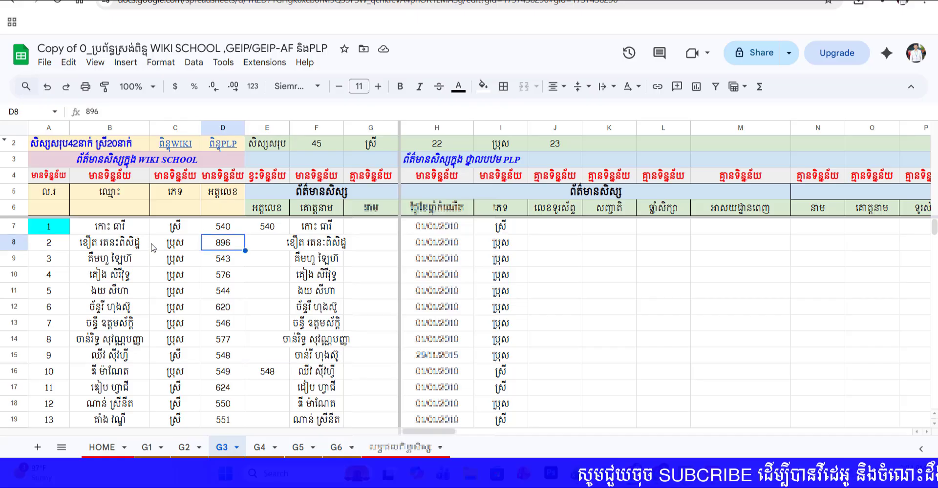
pyautogui.click(115, 259)
pyautogui.click(125, 276)
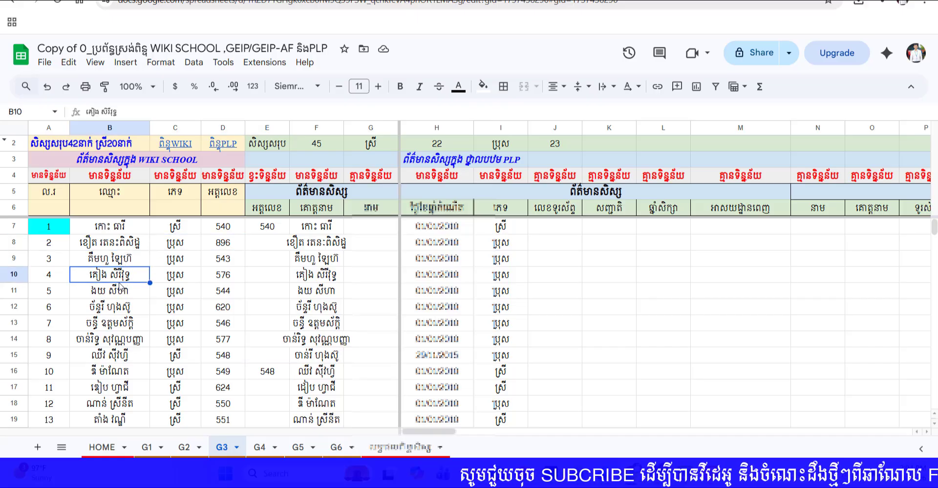
pyautogui.click(125, 292)
pyautogui.click(126, 308)
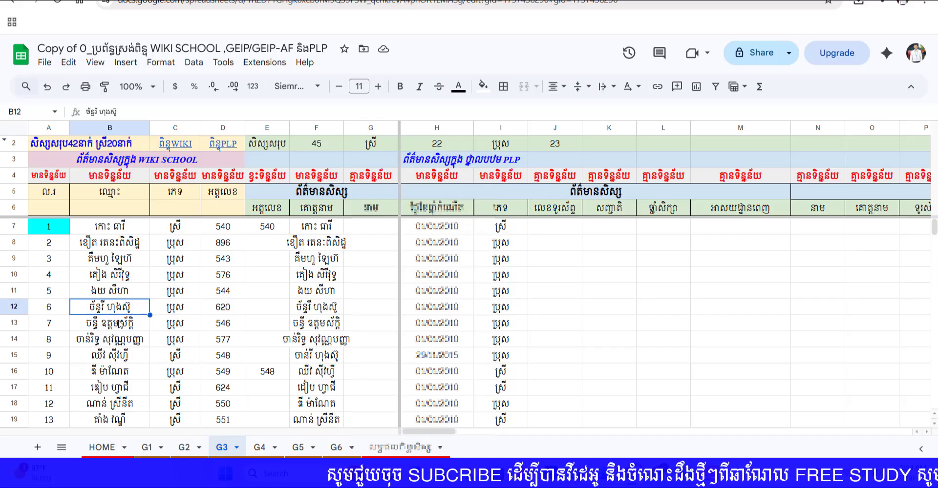
pyautogui.click(122, 324)
pyautogui.click(127, 341)
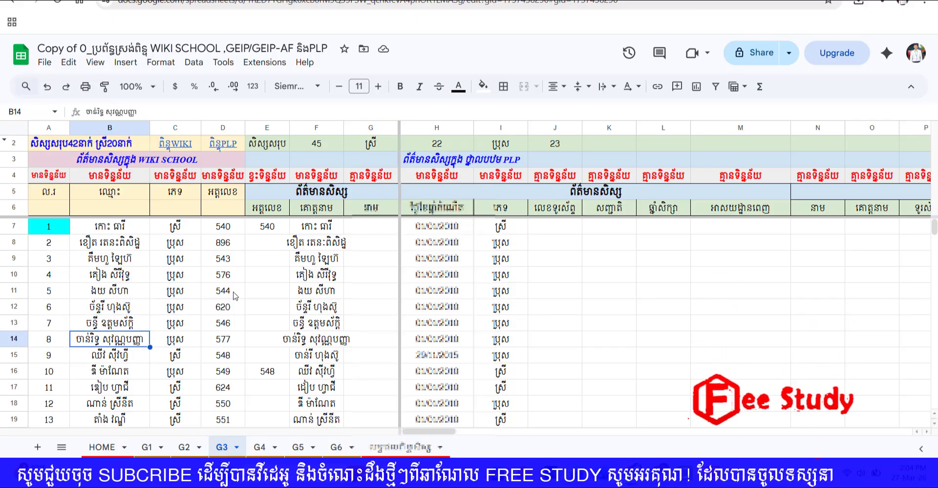
pyautogui.moveTo(229, 243); pyautogui.dragTo(233, 343)
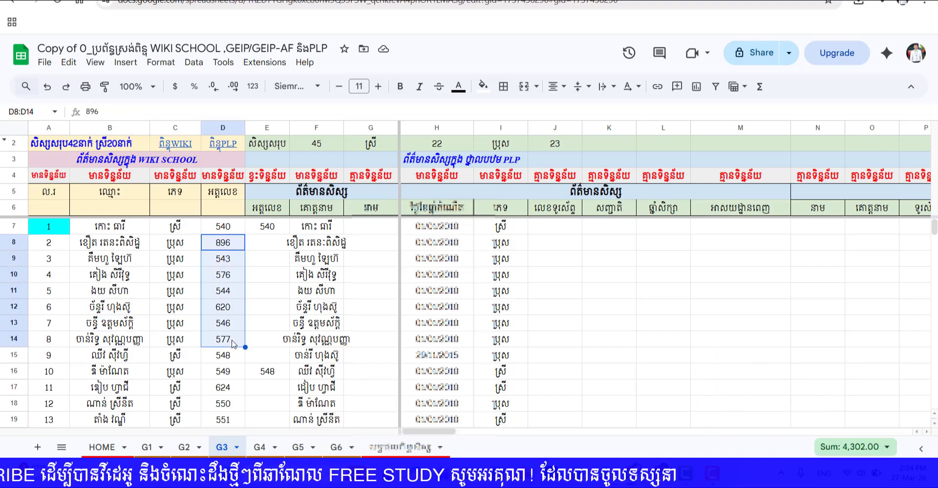
pyautogui.hotkey('ctrl', 'c')
pyautogui.click(268, 243)
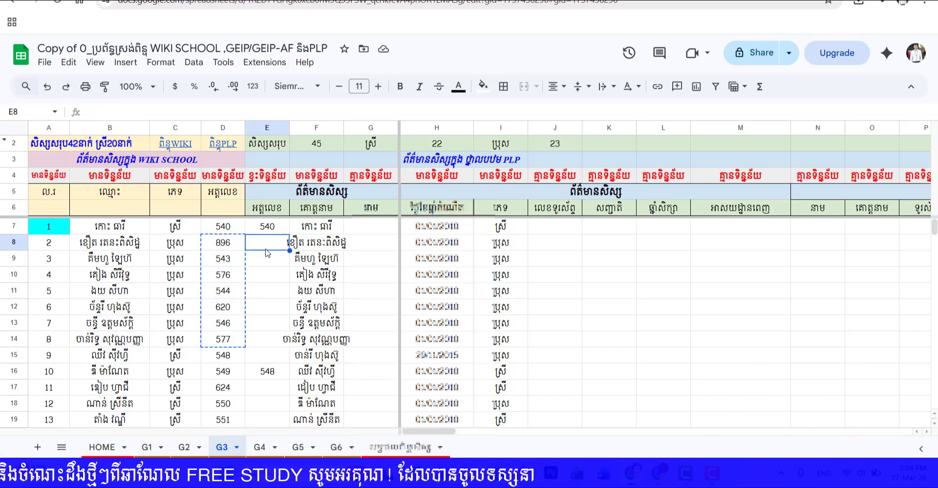
pyautogui.hotkey('ctrl', 'v')
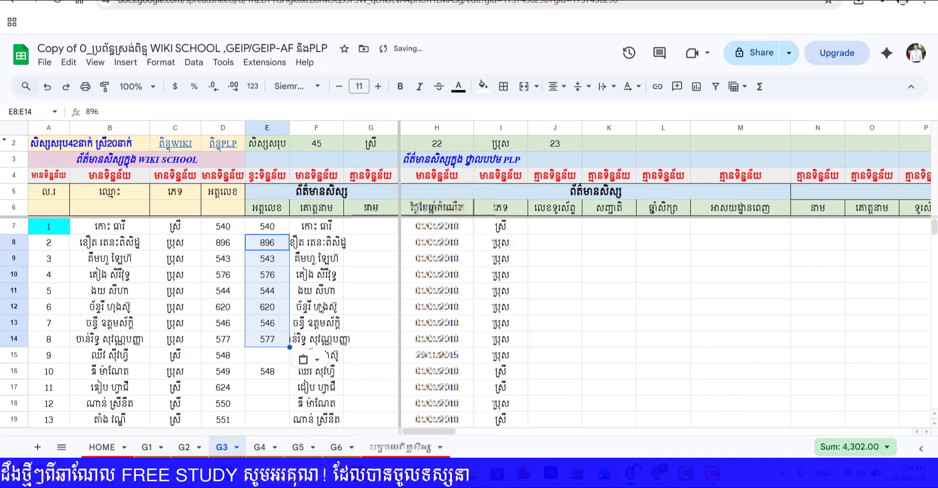
# Step: Copy the IDs from D17 into E17 and from D18 into E19 beside the matching PLP names
pyautogui.click(266, 360)
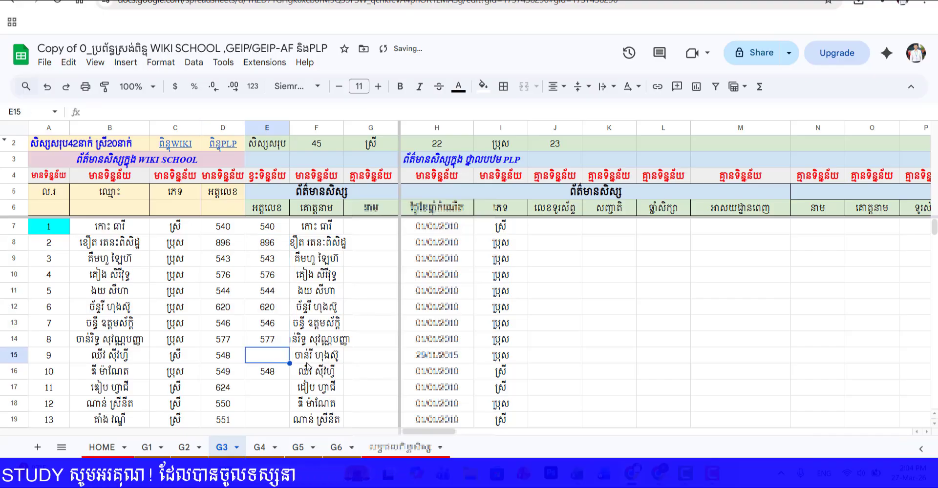
pyautogui.scroll(-4, 186, 370)
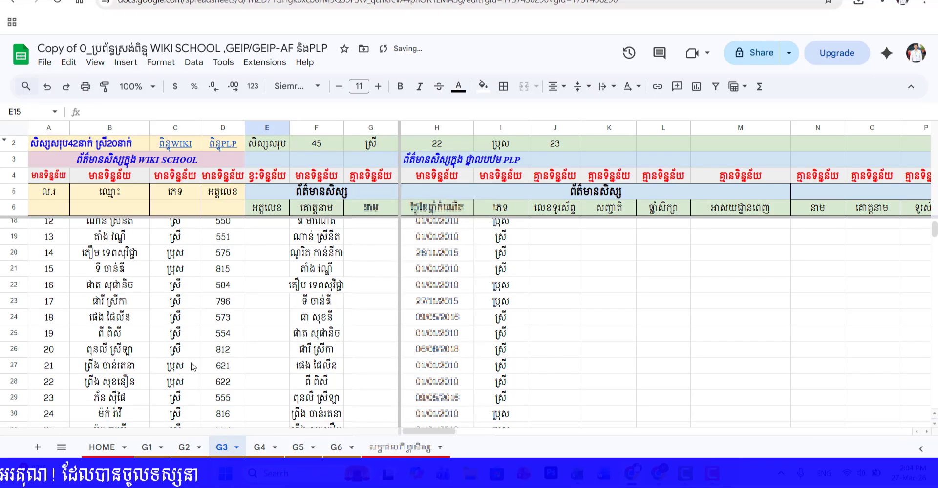
pyautogui.scroll(-3, 227, 353)
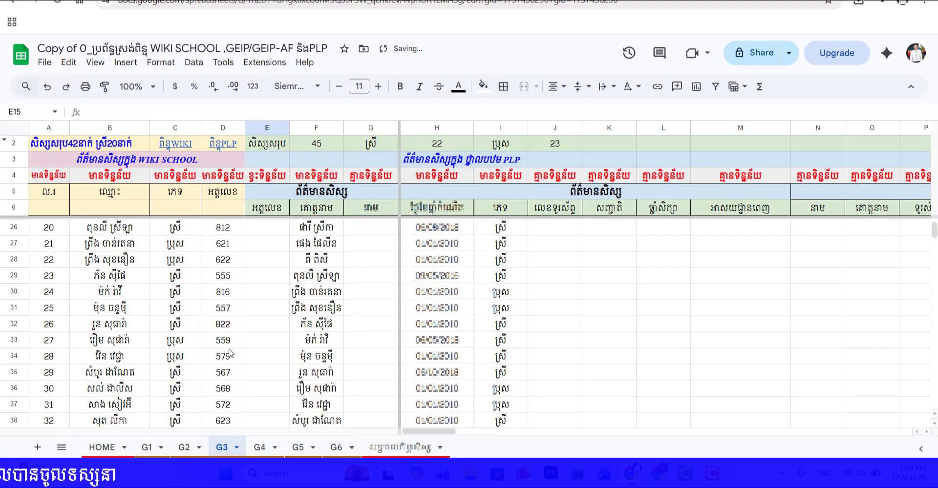
pyautogui.scroll(-7, 258, 327)
pyautogui.scroll(7, 259, 328)
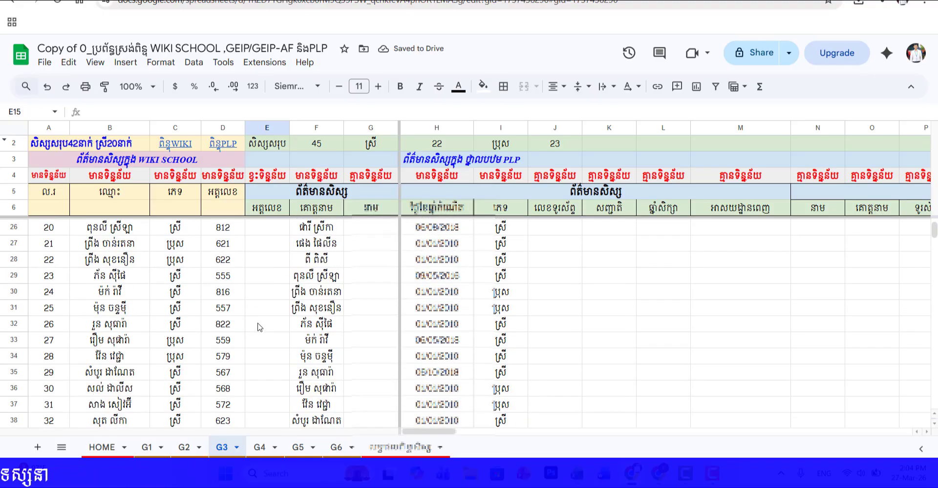
pyautogui.scroll(5, 259, 327)
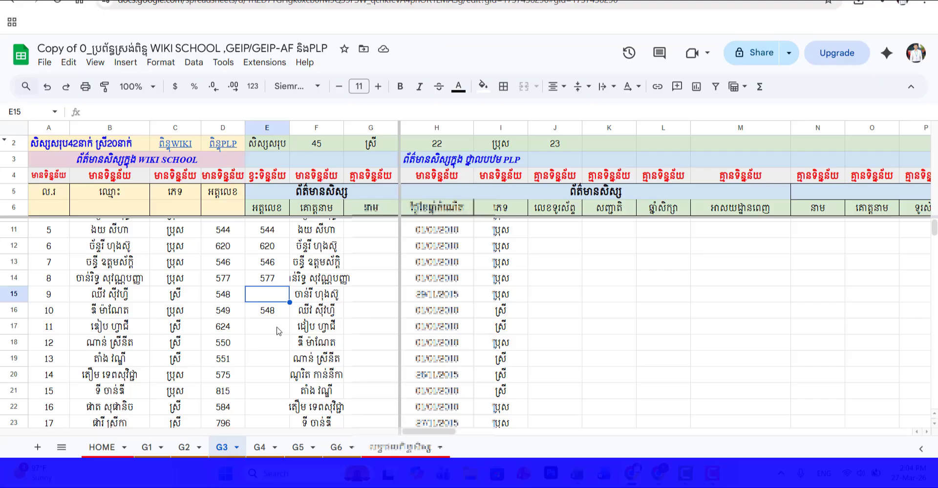
pyautogui.click(227, 330)
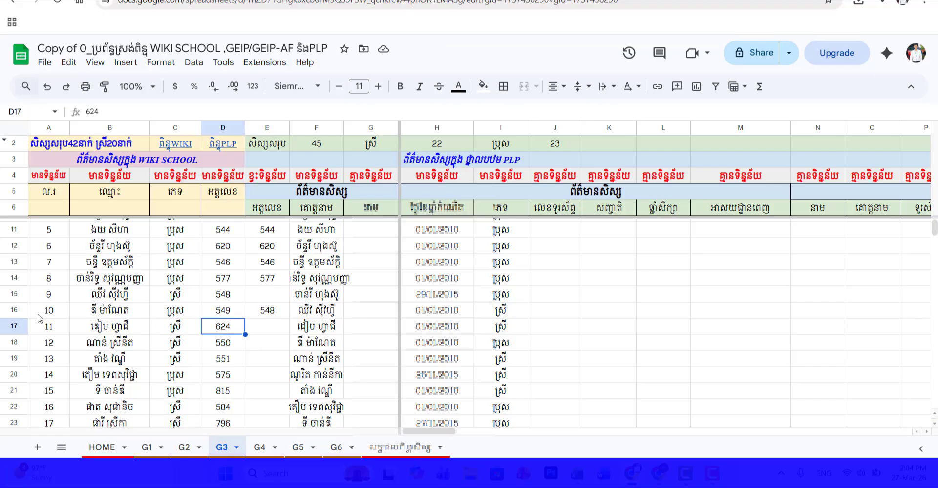
pyautogui.click(114, 332)
pyautogui.click(253, 333)
pyautogui.moveTo(262, 332); pyautogui.dragTo(263, 332)
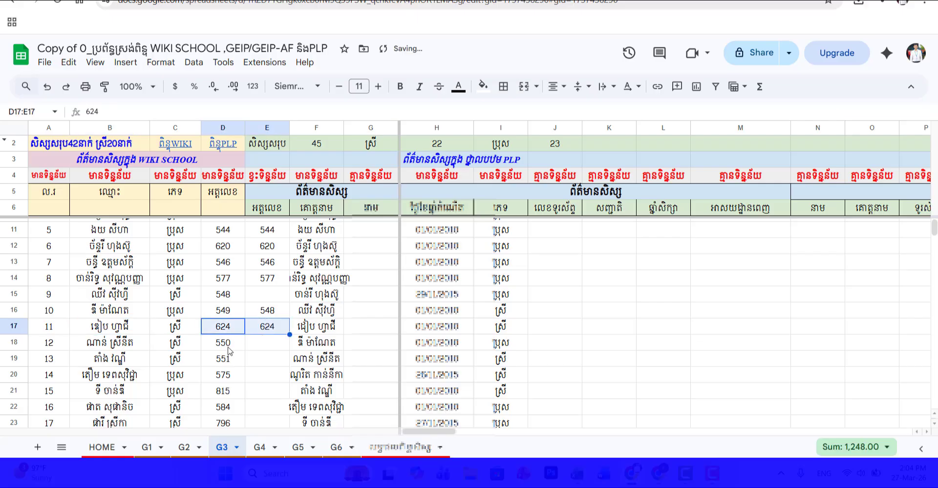
pyautogui.click(226, 346)
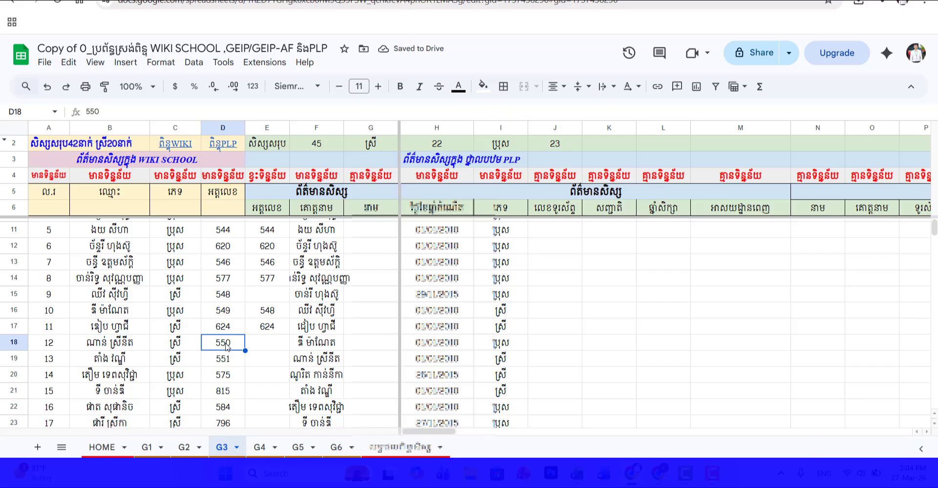
pyautogui.click(265, 363)
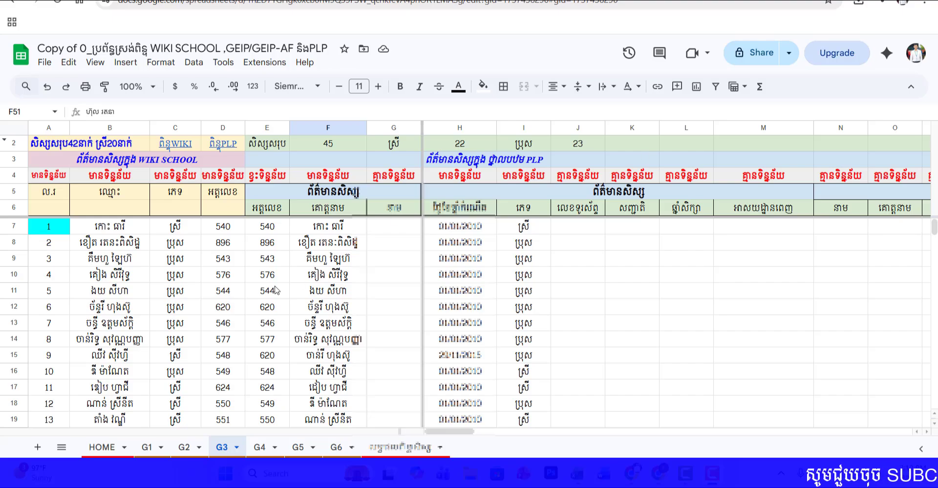
# Step: Review the student IDs in column E against the PLP names, checking cells E20 and E24
pyautogui.scroll(-14, 250, 274)
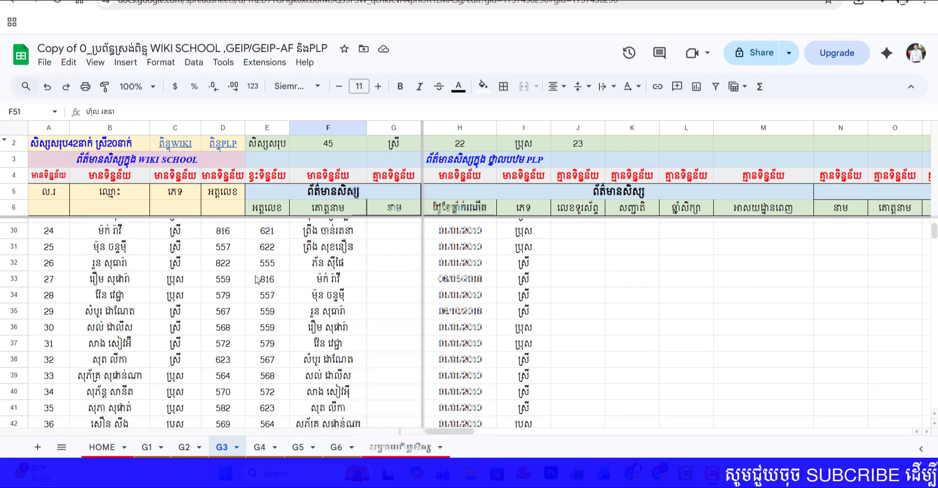
pyautogui.scroll(6, 264, 293)
pyautogui.scroll(8, 264, 293)
pyautogui.scroll(-3, 277, 318)
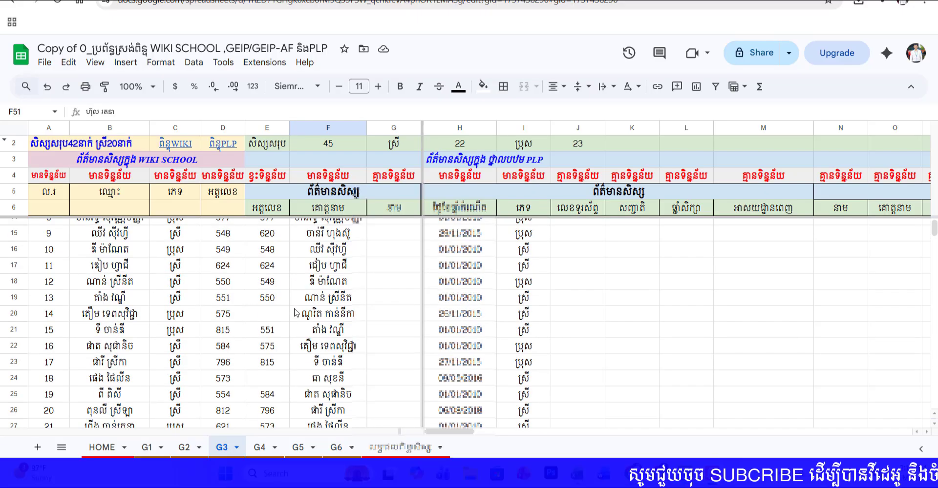
pyautogui.click(276, 317)
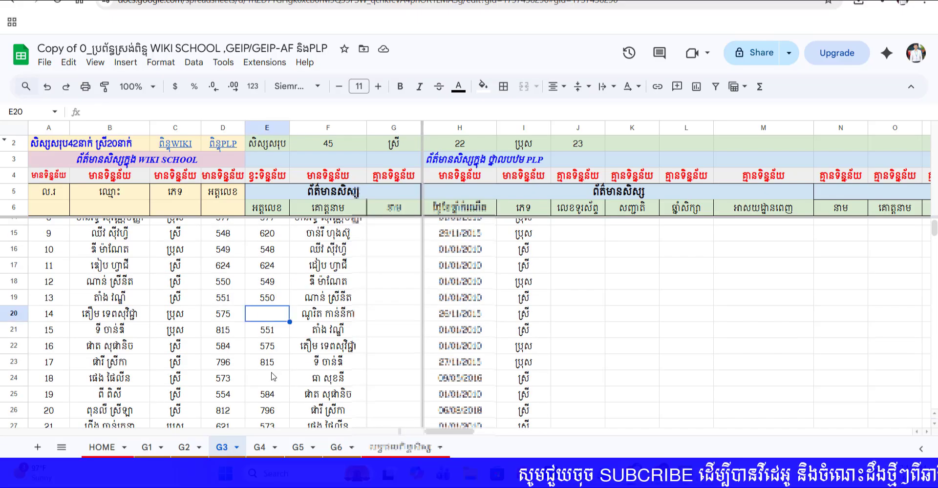
pyautogui.click(275, 379)
pyautogui.scroll(3, 283, 356)
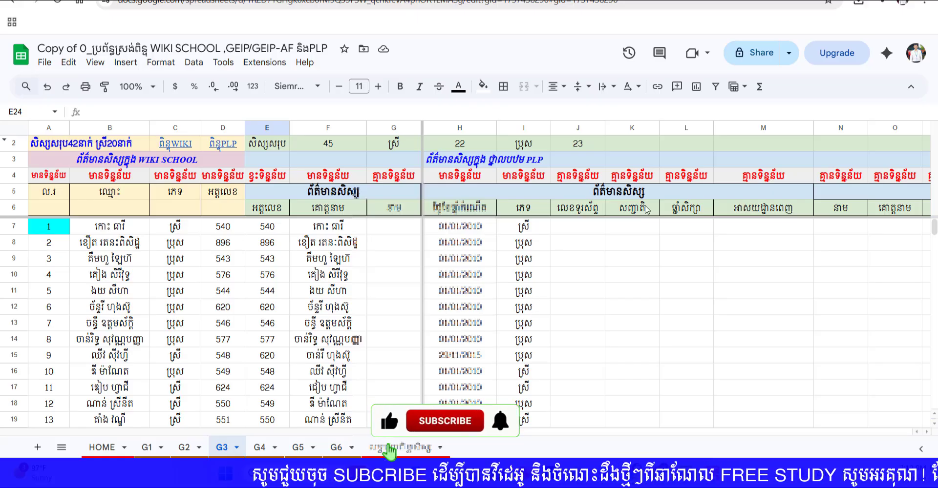
# Step: Clear the PLP class type in AF7 and choose ក for it
pyautogui.click(575, 232)
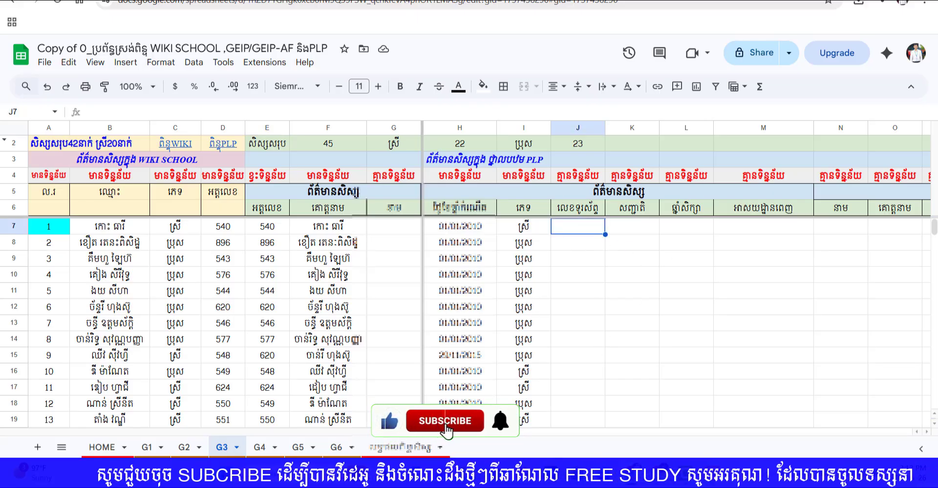
pyautogui.hscroll(1, 630, 264)
pyautogui.hscroll(10, 635, 316)
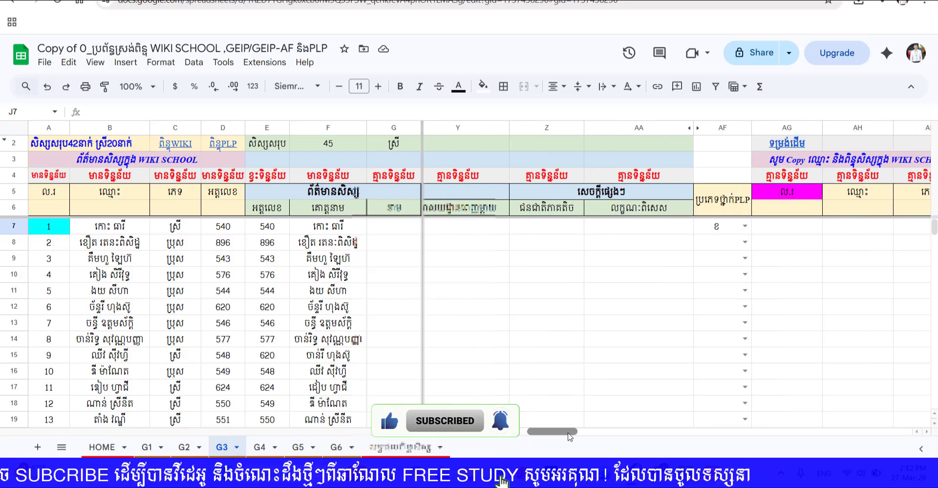
pyautogui.click(679, 226)
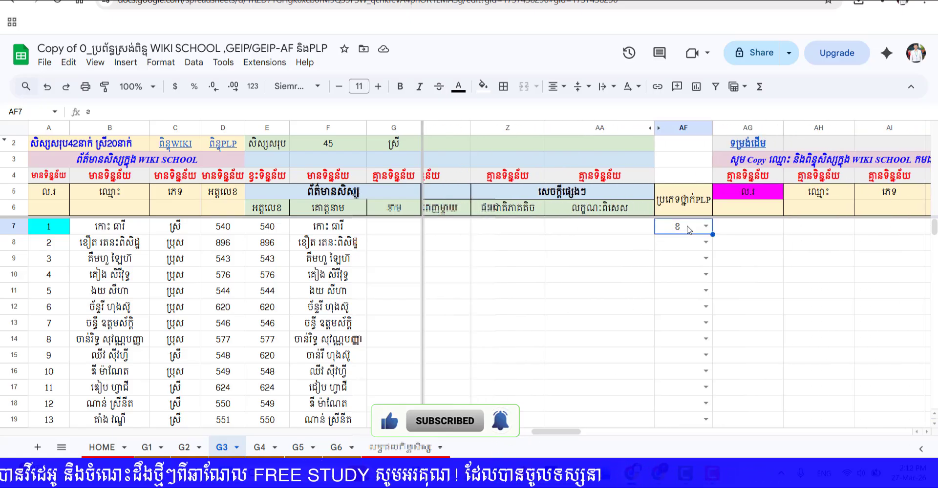
pyautogui.press('Delete')
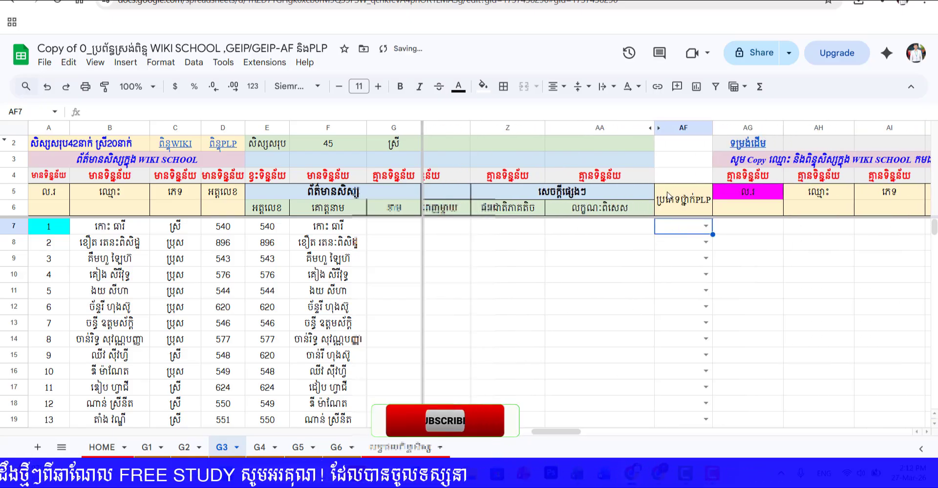
pyautogui.click(705, 225)
pyautogui.click(693, 246)
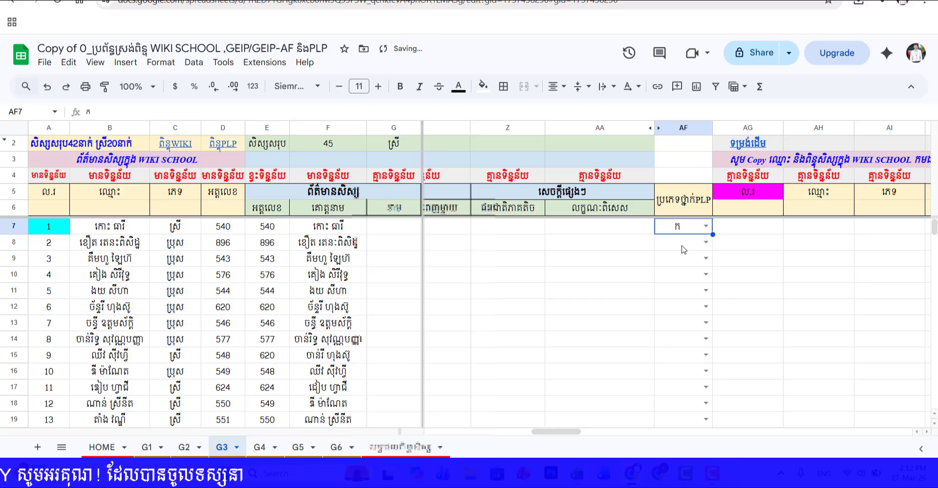
# Step: Try to auto-fill the class type ក from AF7 down column AF
pyautogui.doubleClick(711, 234)
pyautogui.scroll(-10, 691, 282)
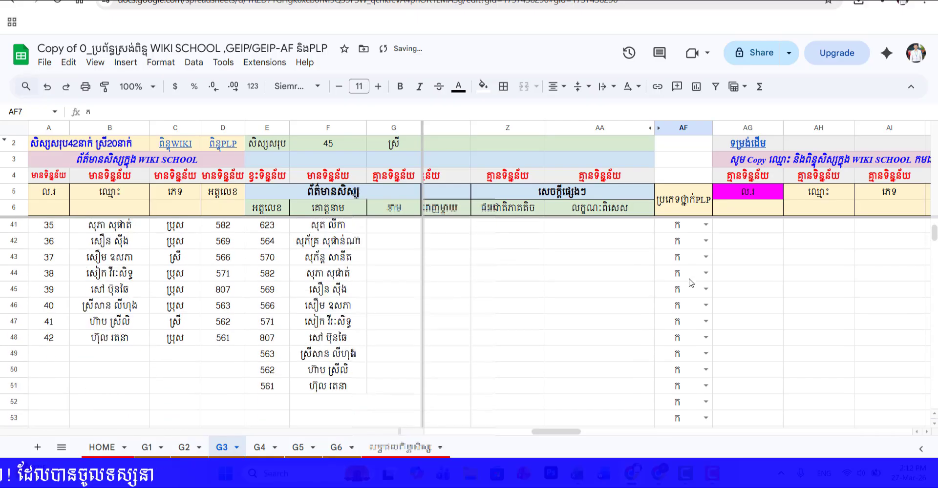
pyautogui.scroll(10, 690, 278)
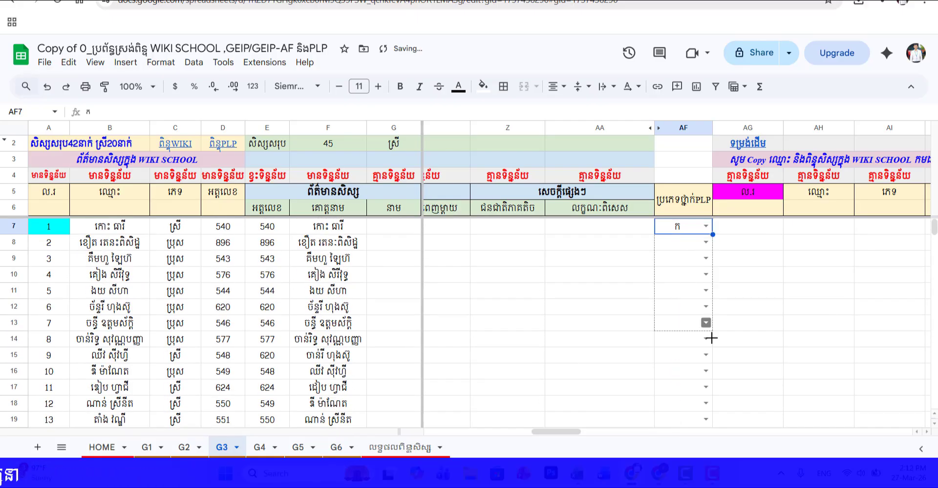
# Step: Fill the class type ក from AF7 down to AF51
pyautogui.scroll(-7, 706, 436)
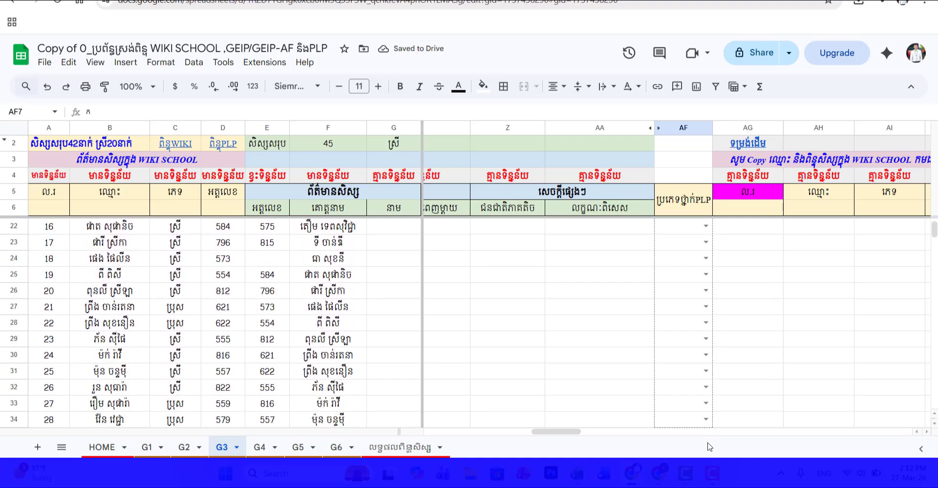
pyautogui.scroll(-4, 693, 364)
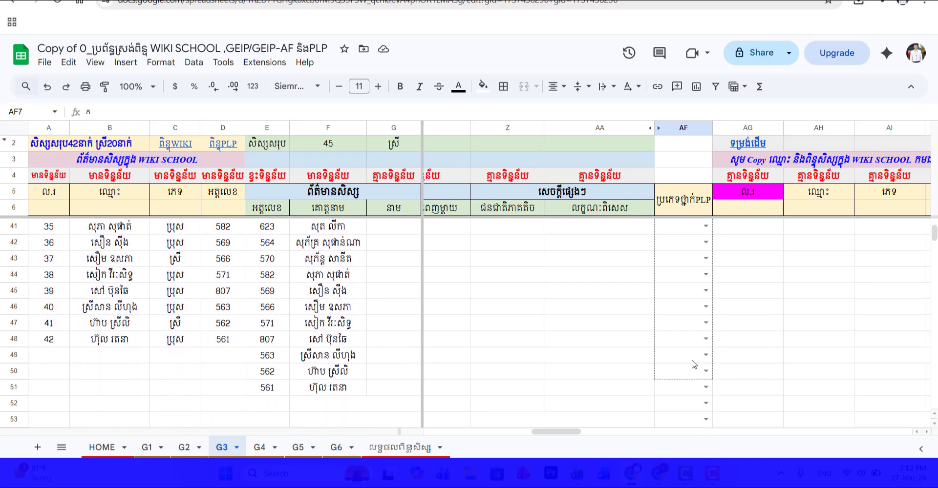
pyautogui.moveTo(701, 398); pyautogui.dragTo(702, 396)
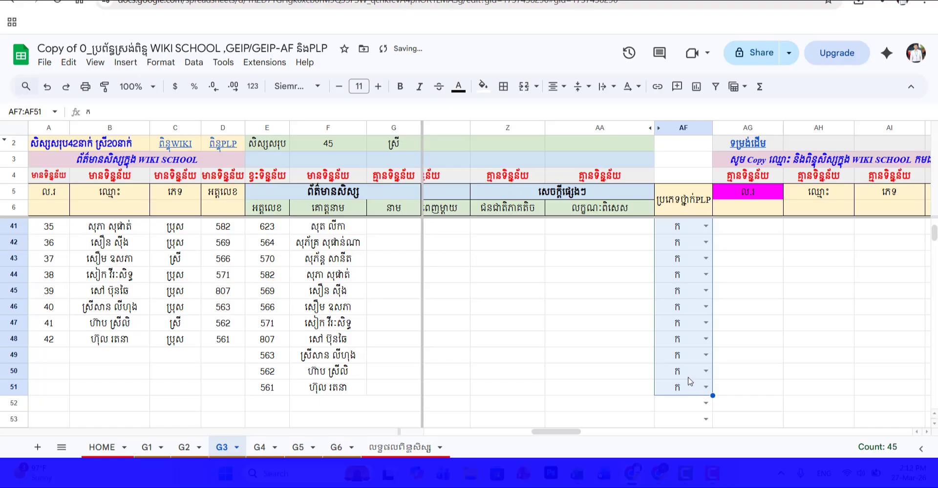
pyautogui.scroll(11, 690, 381)
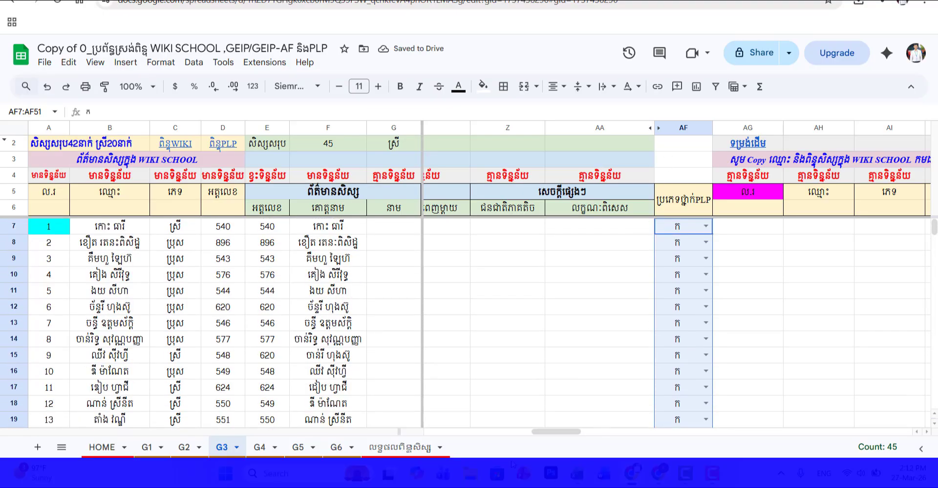
# Step: Follow the ពិន្ទុWIKI link in C2 to the WIKI score area and select cell AG5
pyautogui.moveTo(553, 434); pyautogui.dragTo(583, 443)
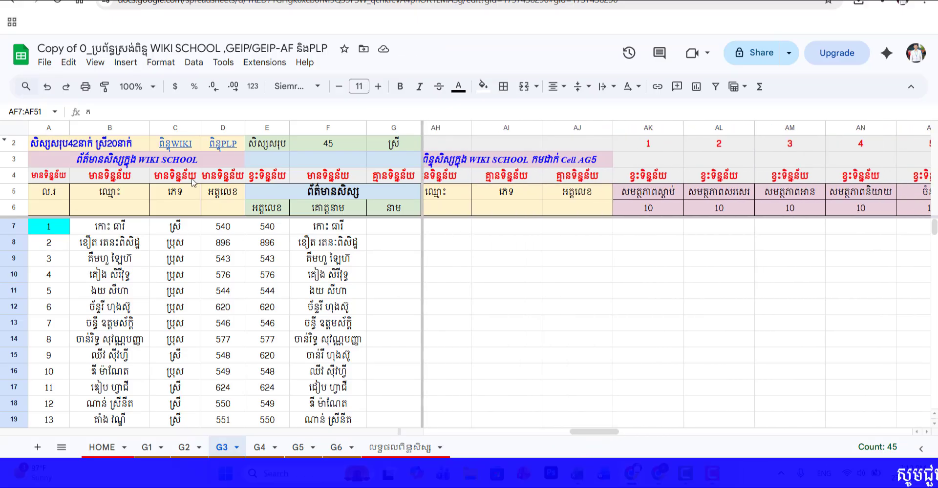
pyautogui.click(172, 149)
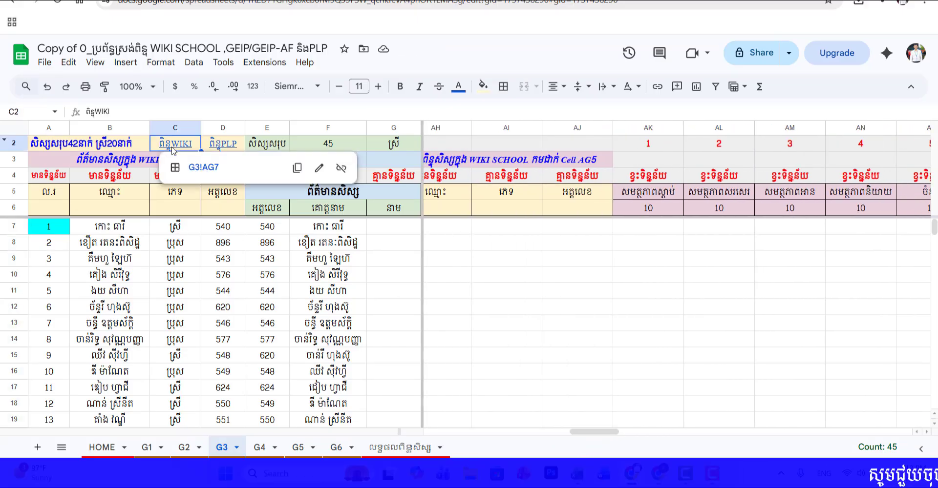
pyautogui.click(204, 167)
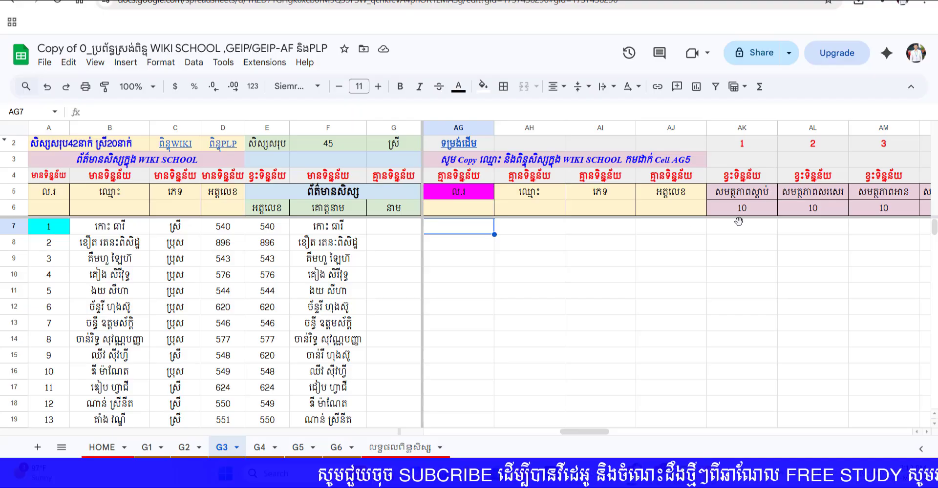
pyautogui.click(460, 194)
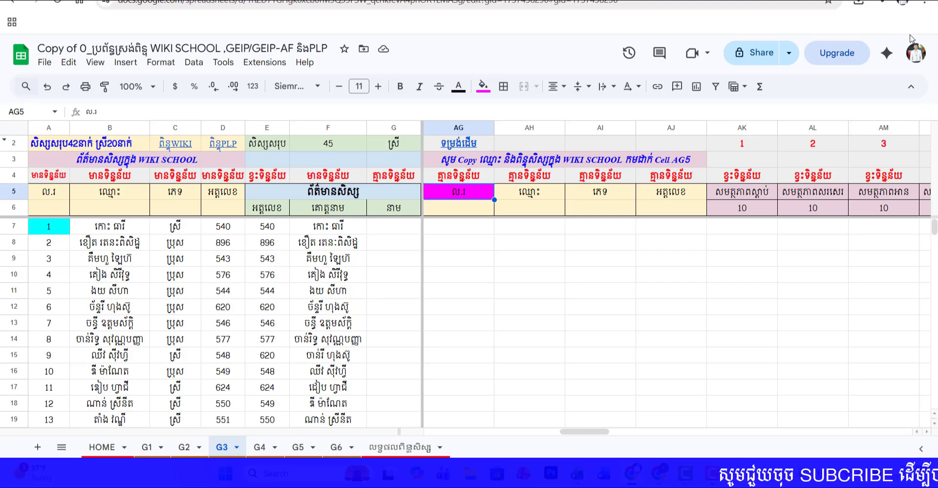
# Step: Review the ID and name columns of both student lists, checking the ID cells E20 and E24
pyautogui.scroll(-4, 328, 330)
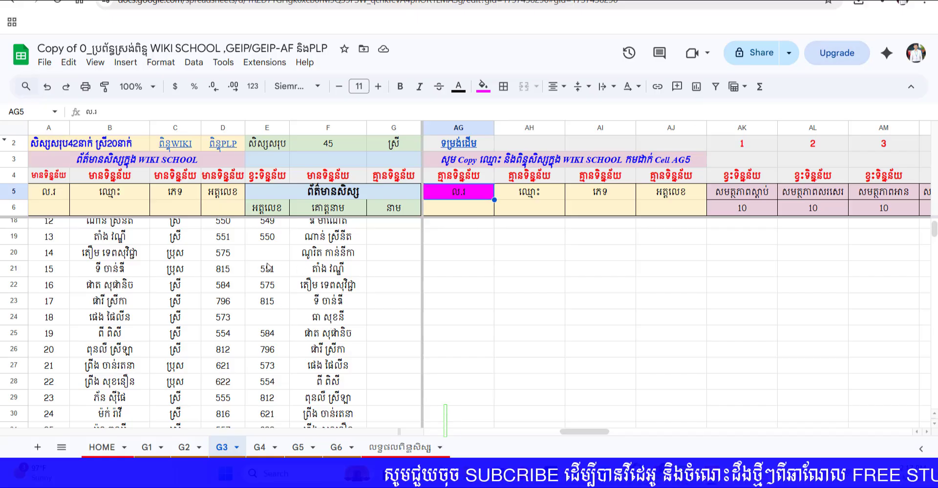
pyautogui.scroll(-2, 108, 265)
pyautogui.scroll(3, 108, 265)
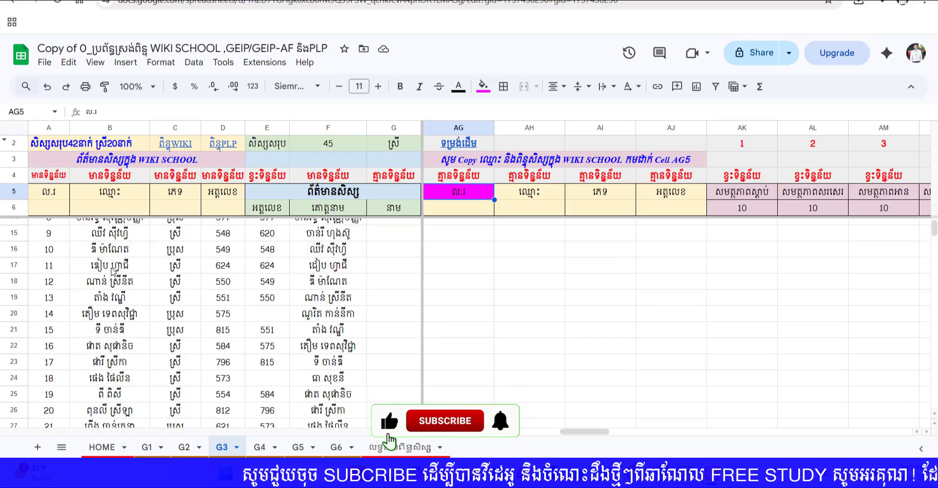
pyautogui.click(287, 320)
pyautogui.click(279, 381)
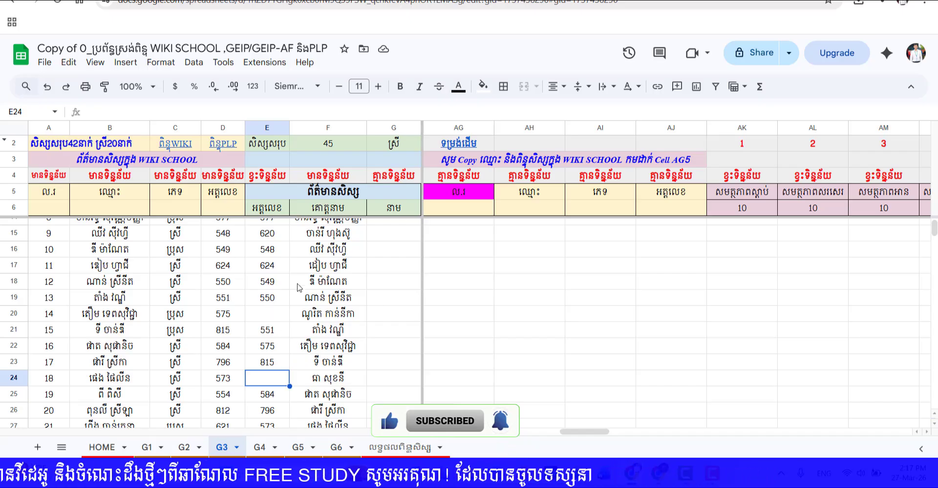
pyautogui.scroll(-5, 327, 329)
pyautogui.scroll(8, 327, 330)
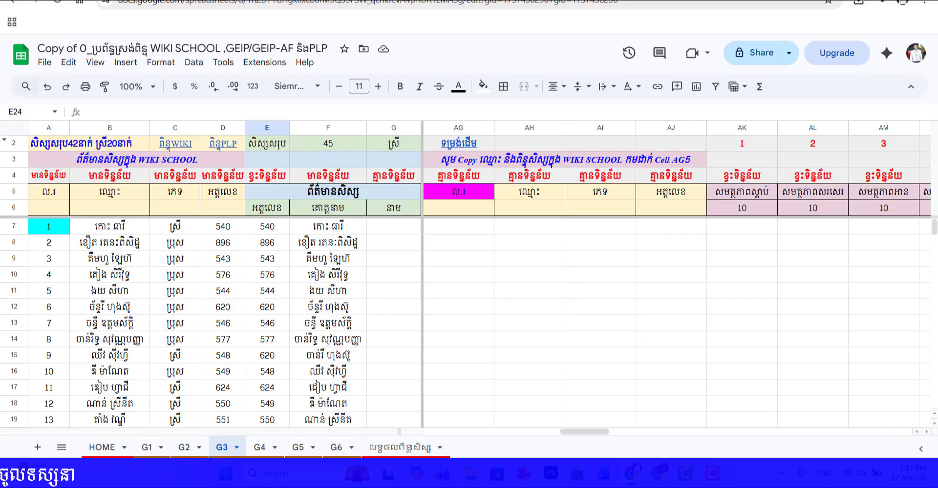
# Step: Switch to the WIKI SCHOOL score page and choose the exam ប្រឡងឆមាសលើកទី១ and class 3ក
pyautogui.hotkey('ctrl', 'Tab')
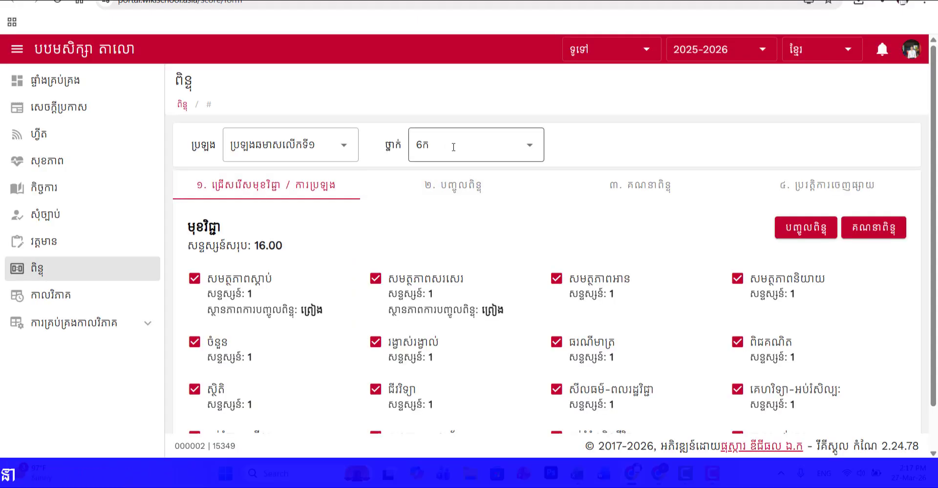
pyautogui.click(453, 147)
pyautogui.click(343, 148)
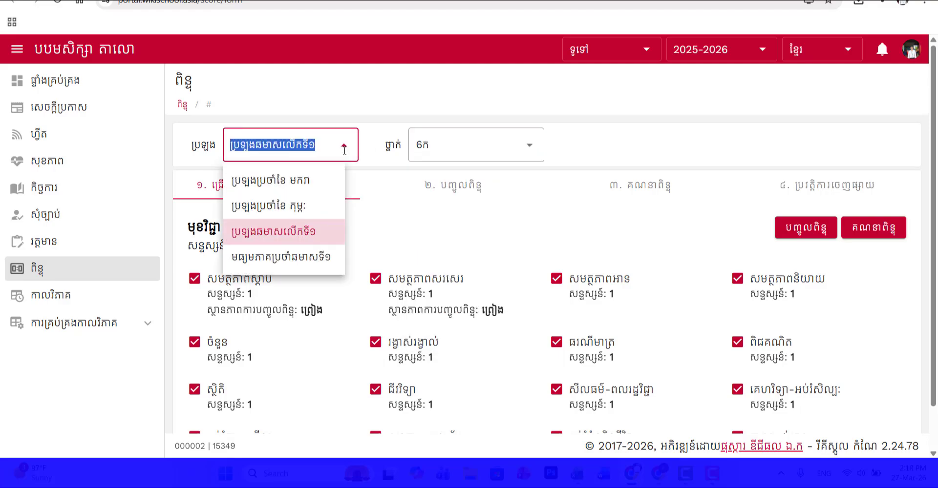
pyautogui.click(291, 231)
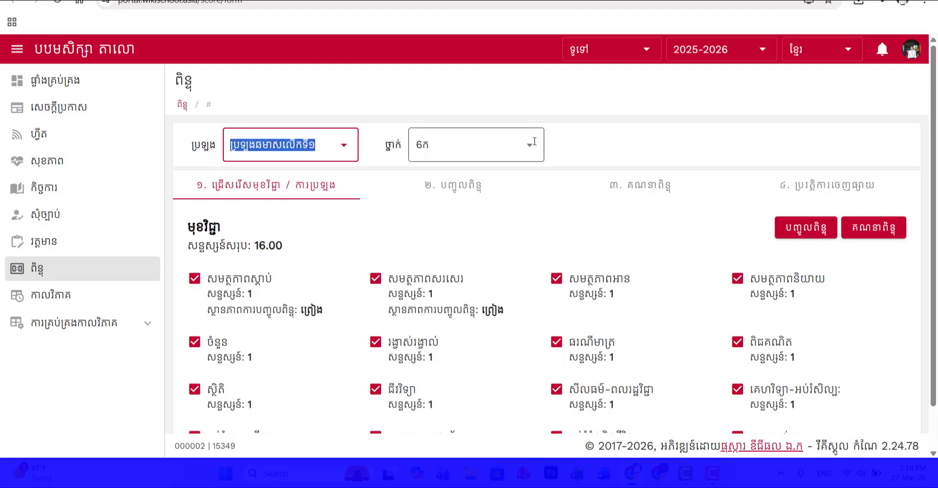
pyautogui.click(534, 142)
pyautogui.click(436, 283)
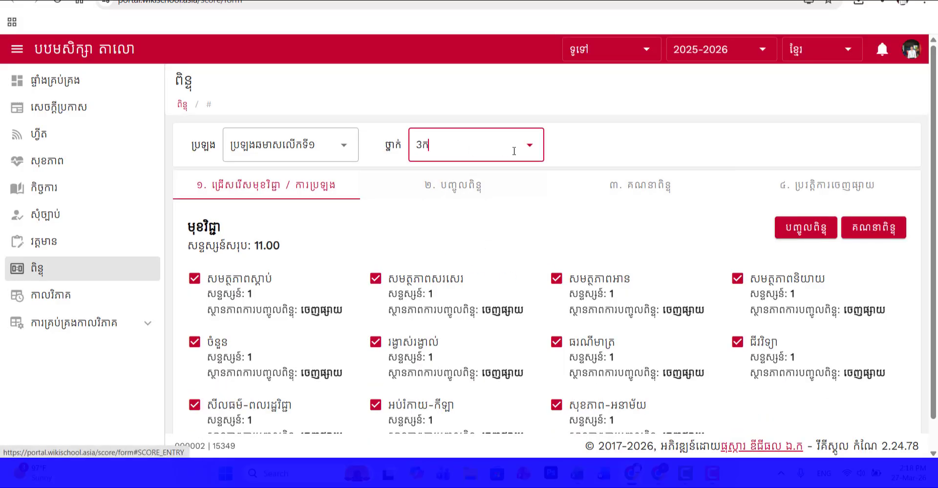
pyautogui.click(481, 197)
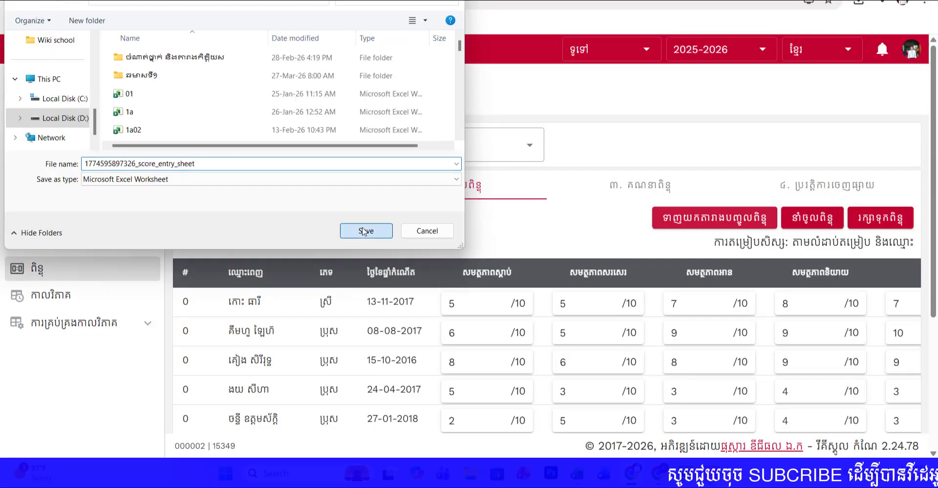
pyautogui.click(366, 231)
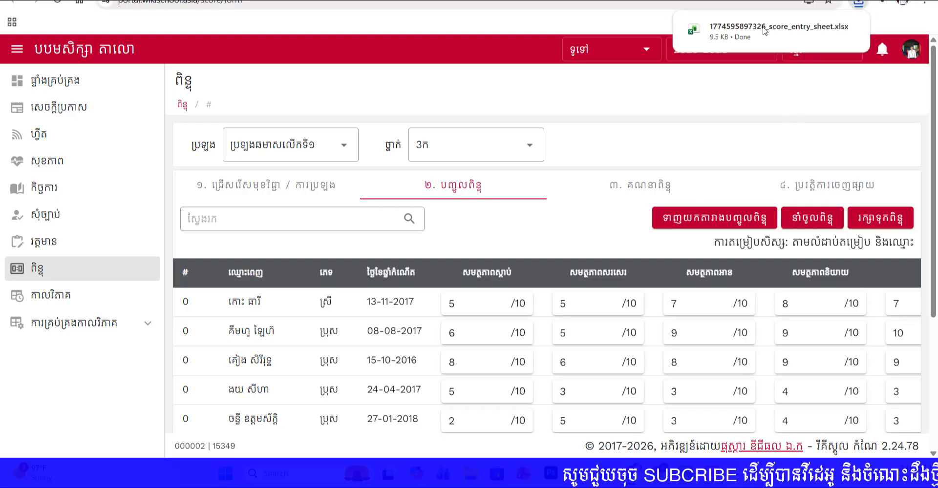
pyautogui.click(779, 30)
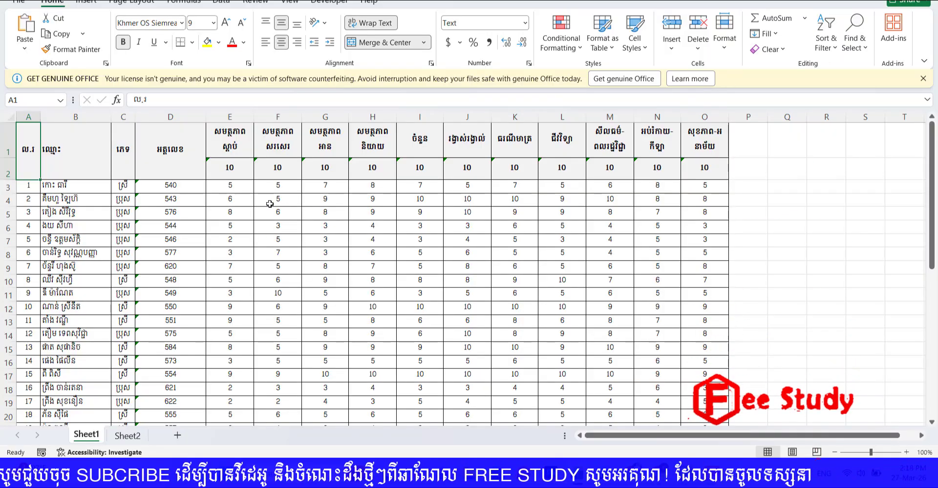
# Step: Copy the whole score table from the ឈ្មោះ header in B1 to O44, leaving out the ល.រ column
pyautogui.click(73, 156)
pyautogui.moveTo(178, 177); pyautogui.dragTo(698, 400)
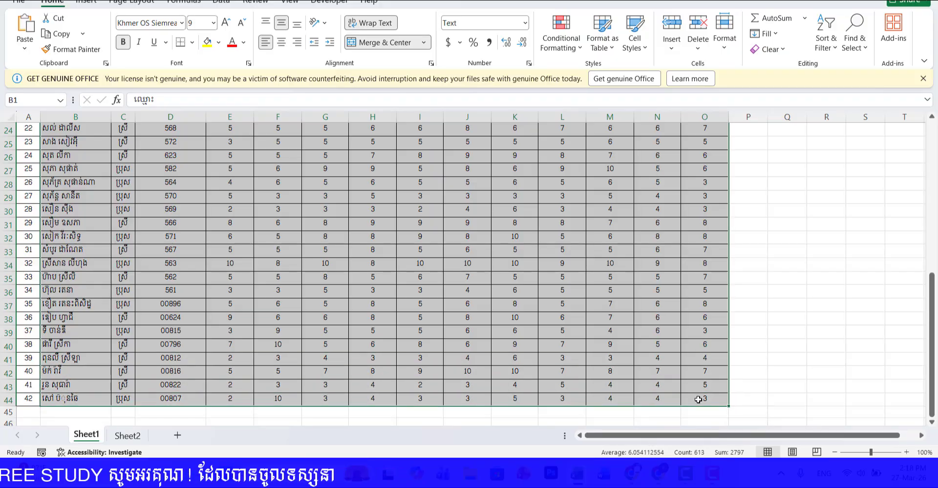
pyautogui.rightClick(356, 211)
pyautogui.press('Escape')
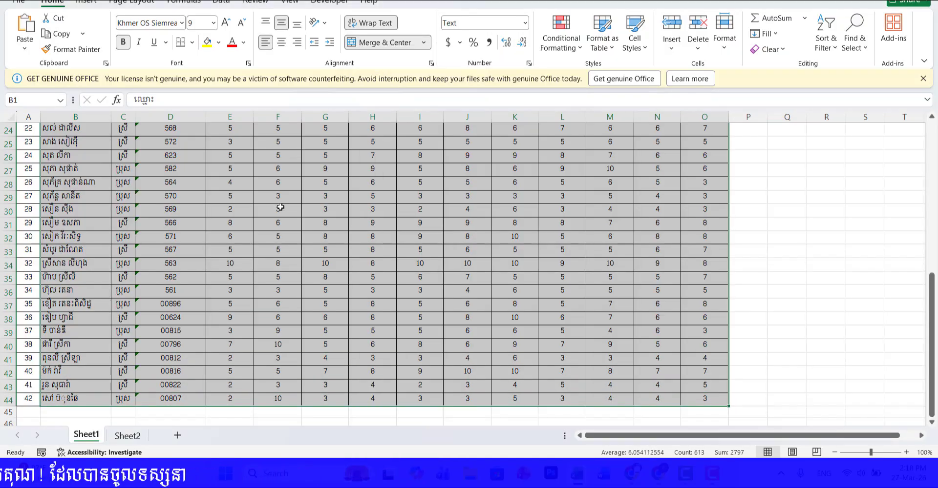
pyautogui.scroll(8, 278, 210)
pyautogui.rightClick(174, 149)
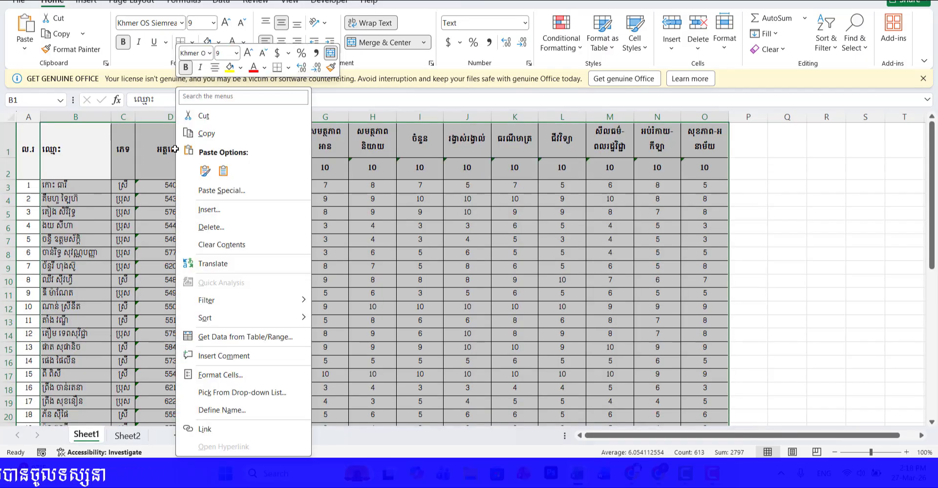
pyautogui.click(231, 141)
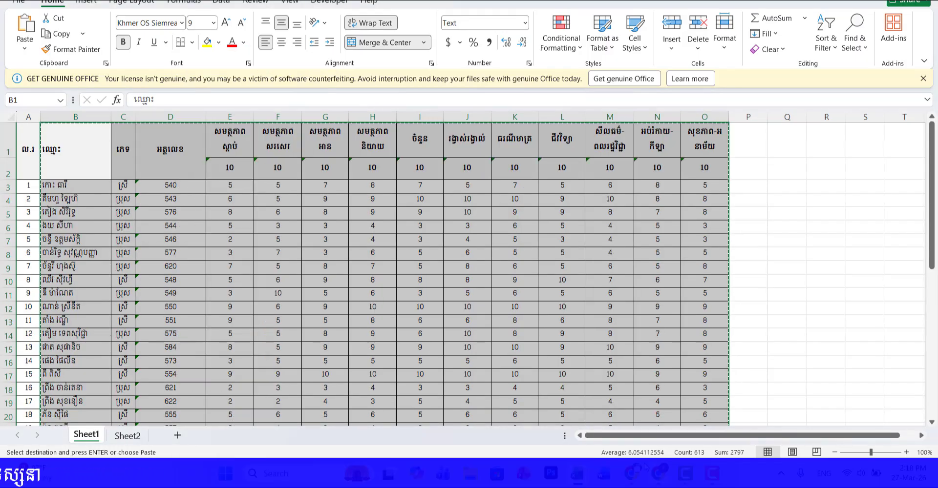
# Step: Switch back to the G3 sheet in Google Sheets and paste the copied scores at AG5 as values only
pyautogui.hotkey('alt', 'Tab')
pyautogui.click(259, 1)
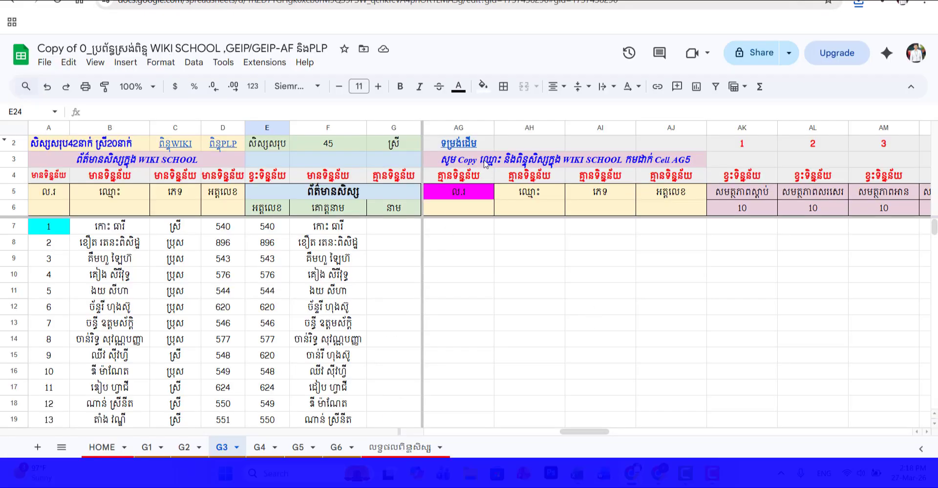
pyautogui.rightClick(459, 194)
pyautogui.moveTo(496, 165)
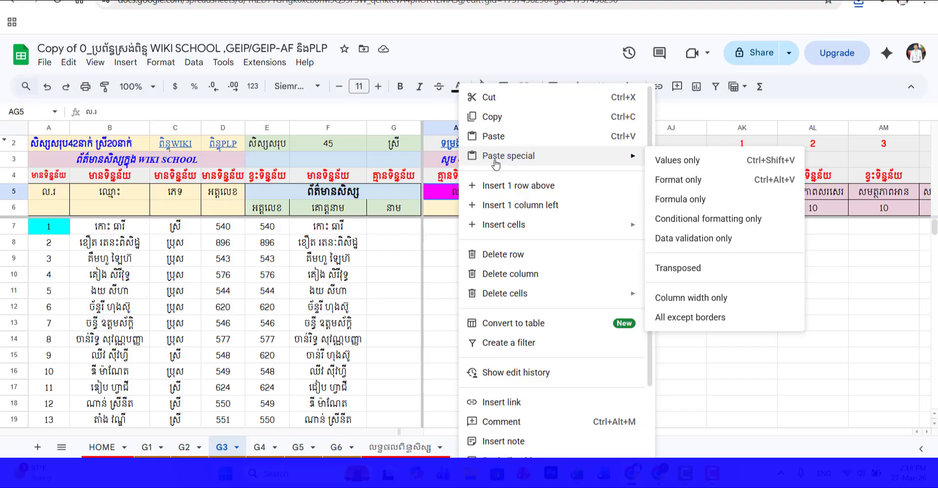
pyautogui.click(713, 165)
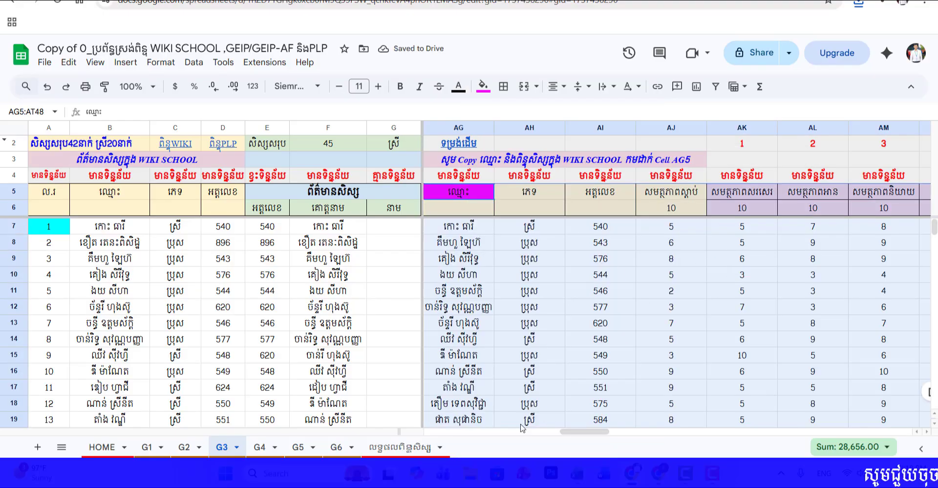
# Step: Delete the leftover duplicate សុខភាព-អនាម័យ header and its maximum score in AU5:AU6
pyautogui.moveTo(567, 434); pyautogui.dragTo(650, 439)
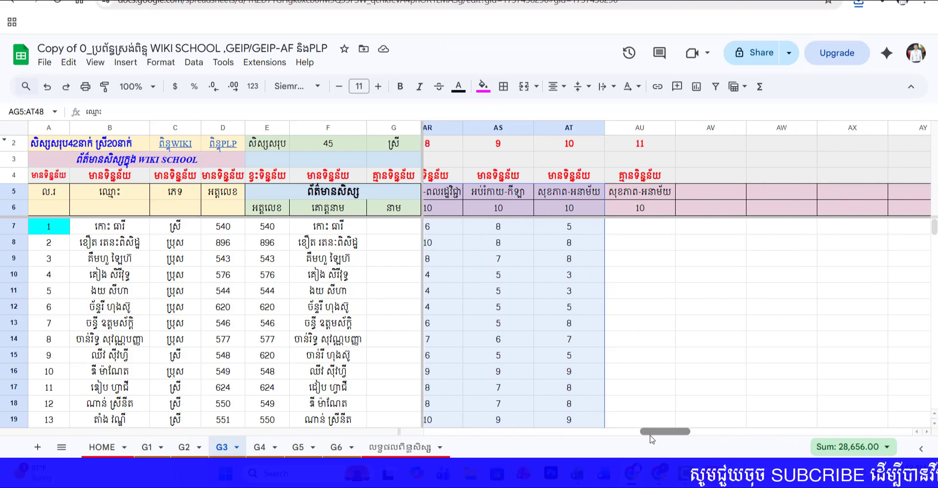
pyautogui.click(656, 200)
pyautogui.moveTo(656, 200); pyautogui.dragTo(654, 207)
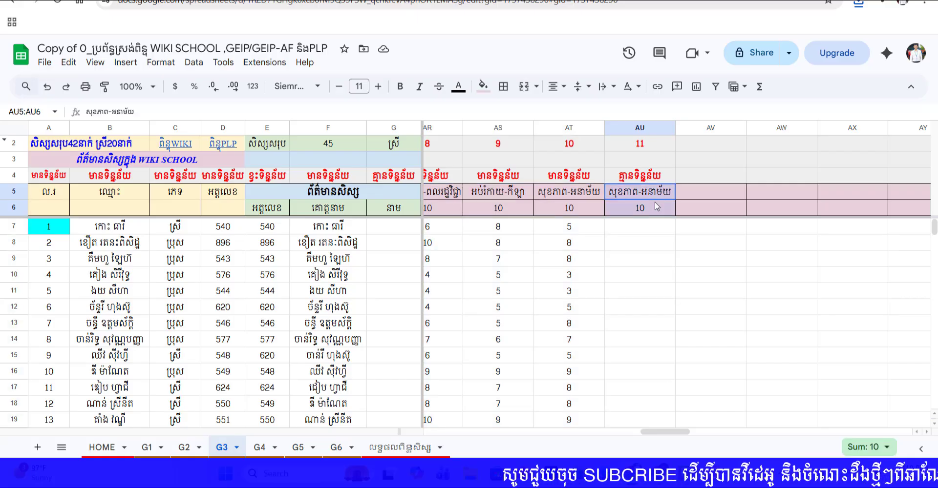
pyautogui.press('Delete')
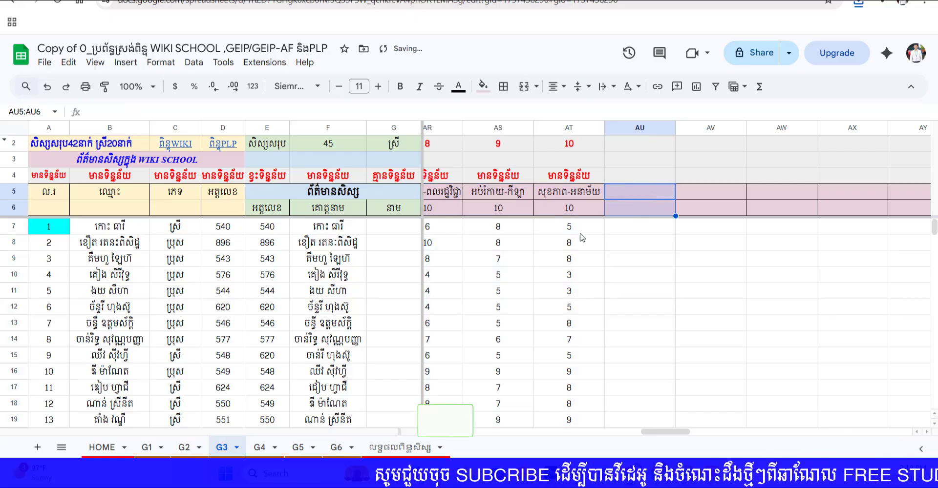
pyautogui.click(608, 260)
# Step: Follow the ពិន្ទុPLP link in D2 to the PLP score area
pyautogui.moveTo(665, 431); pyautogui.dragTo(637, 443)
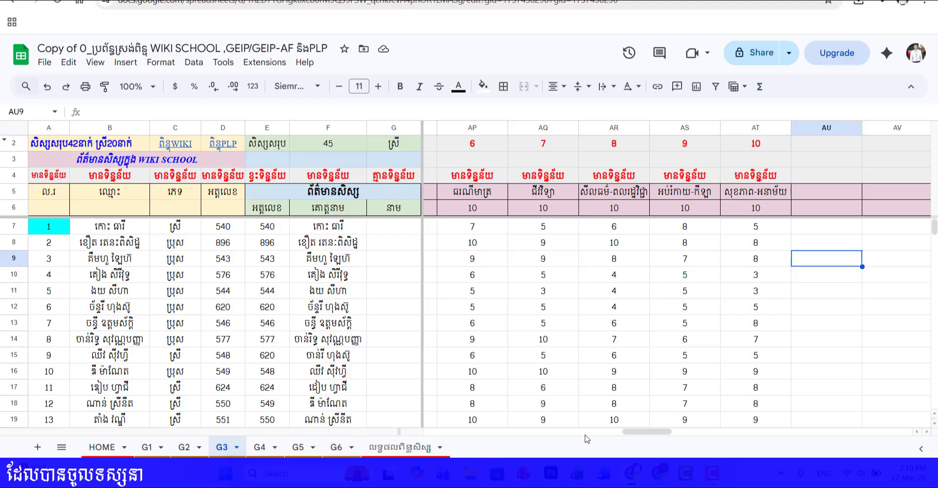
pyautogui.moveTo(635, 436); pyautogui.dragTo(652, 436)
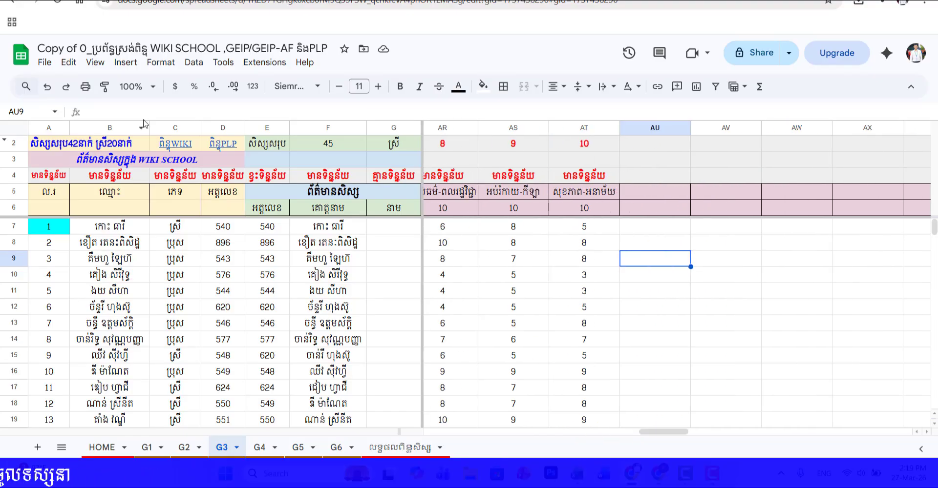
pyautogui.click(224, 146)
pyautogui.click(252, 168)
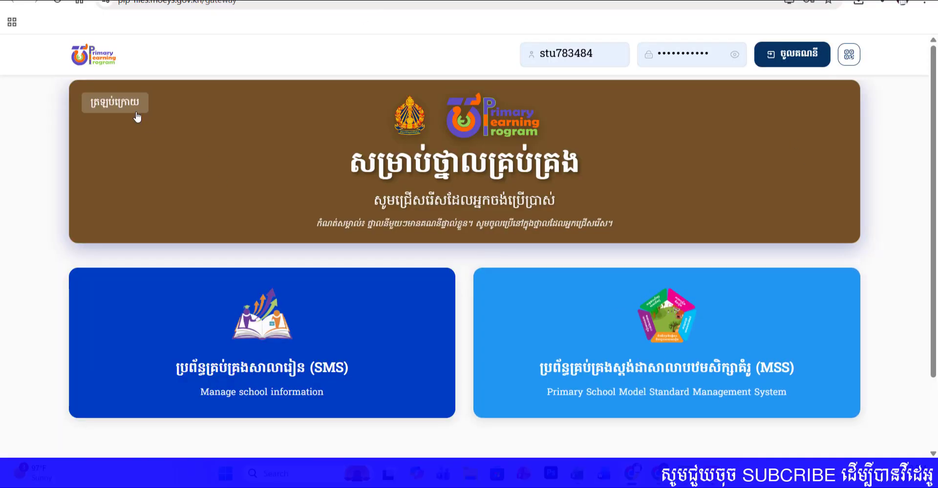
# Step: On the PLP EdTech gateway, return to the user types and open the test and exam platform for students
pyautogui.click(136, 115)
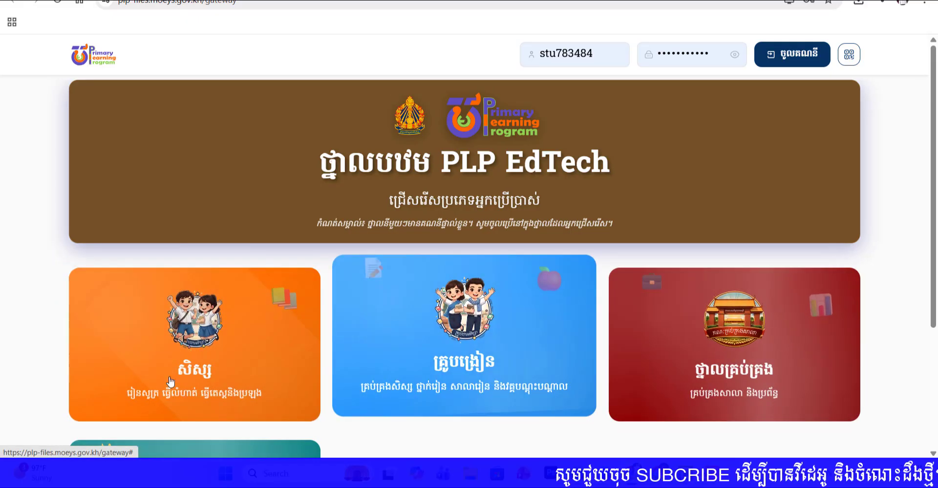
pyautogui.click(243, 368)
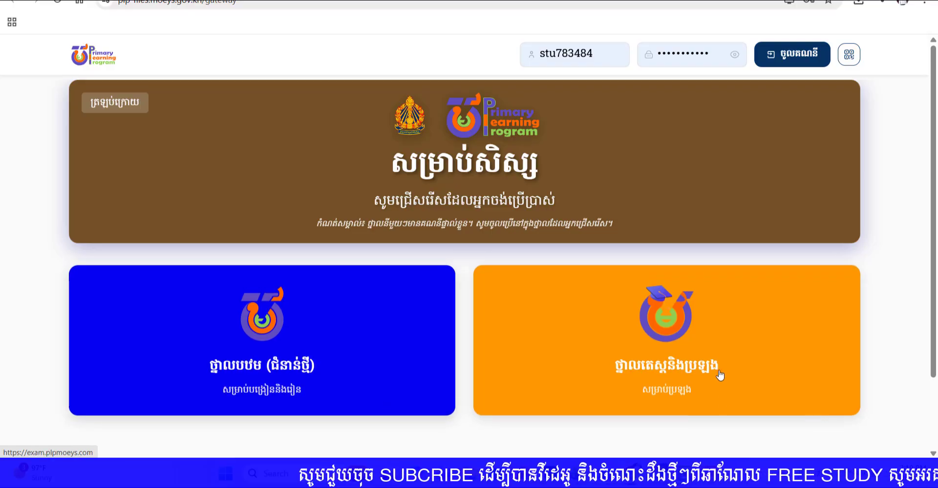
pyautogui.click(670, 359)
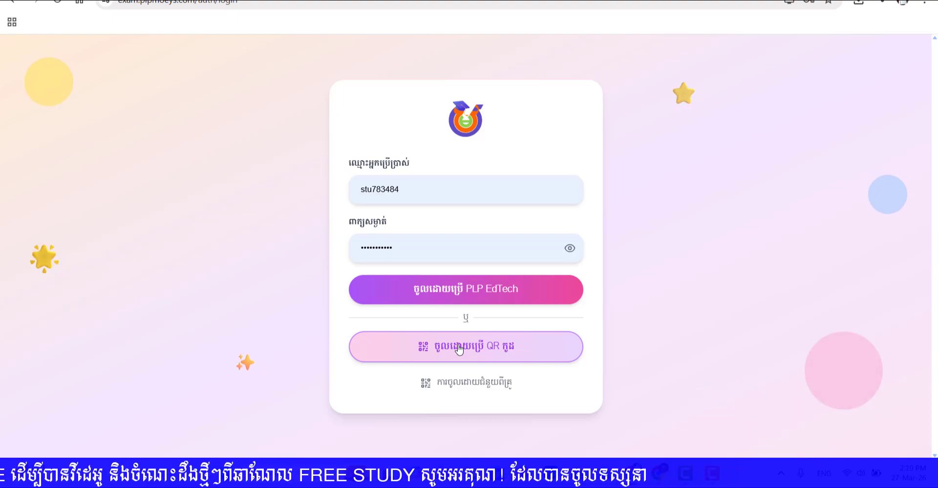
# Step: Sign in to the exam platform with the teacher's QR card image and open the student data page from the account settings
pyautogui.click(459, 347)
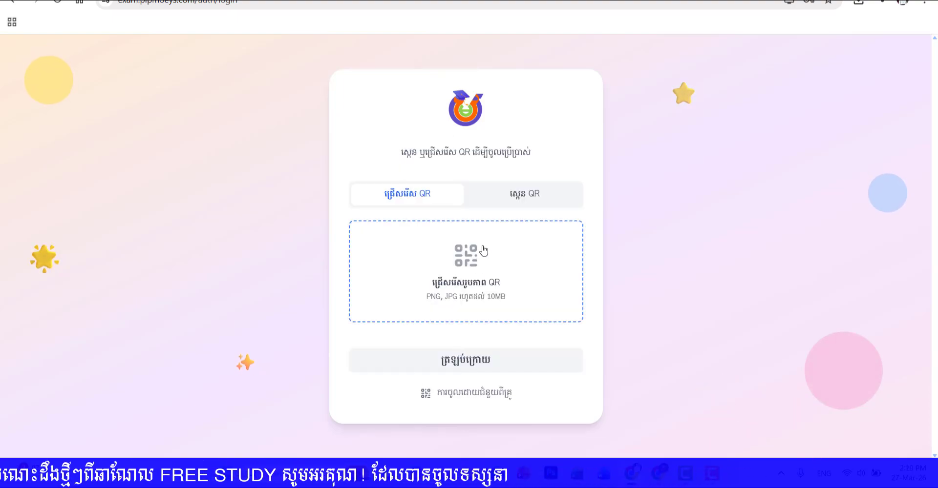
pyautogui.click(477, 269)
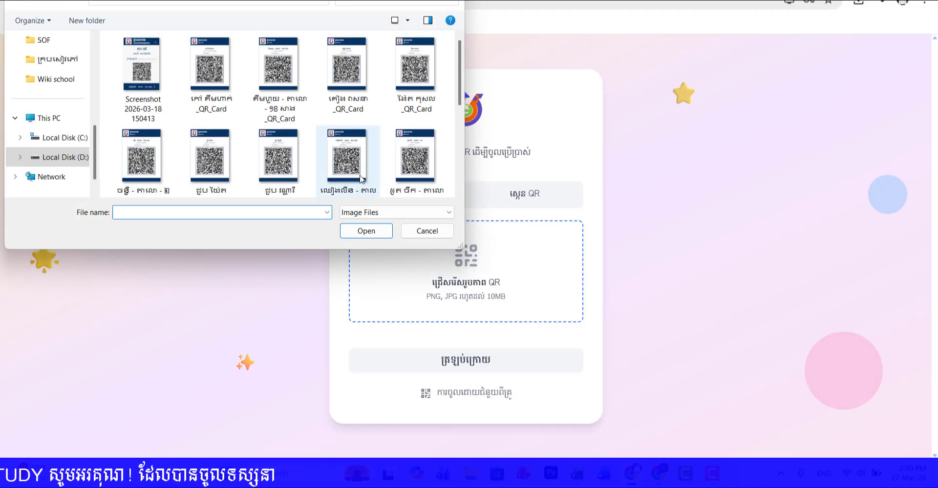
pyautogui.doubleClick(346, 165)
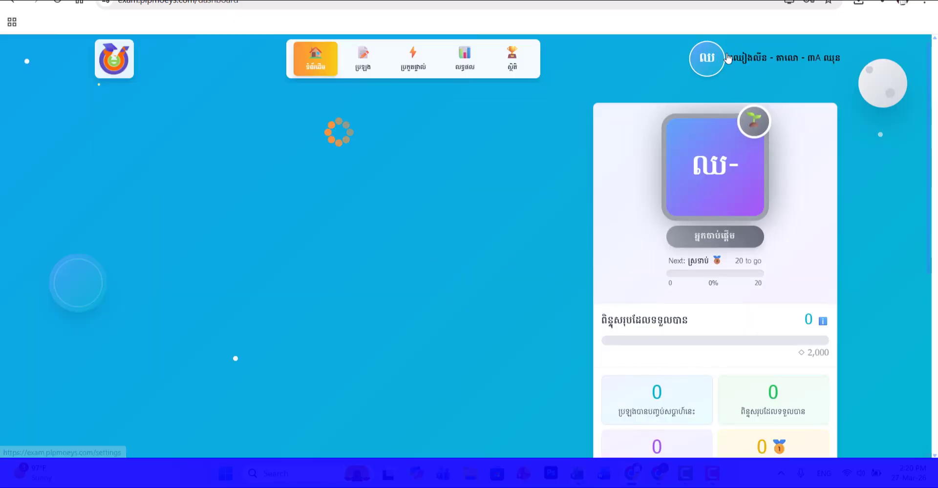
pyautogui.click(728, 66)
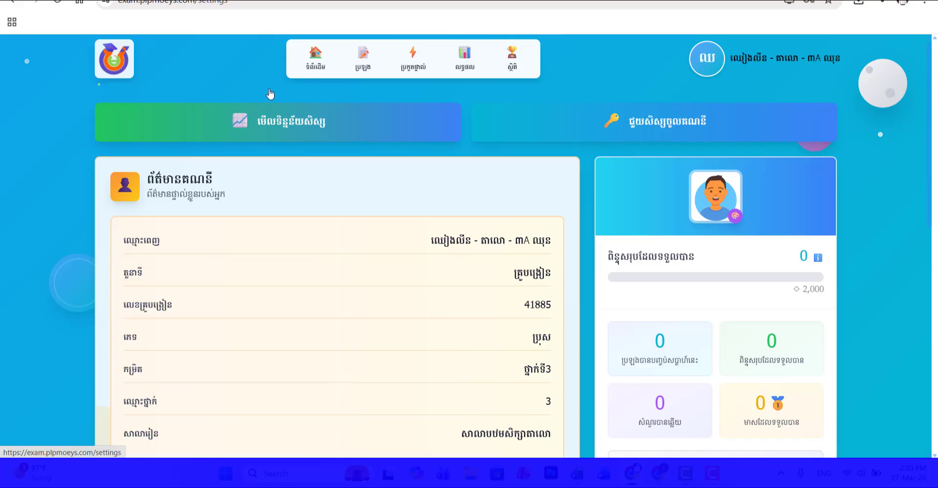
pyautogui.click(286, 128)
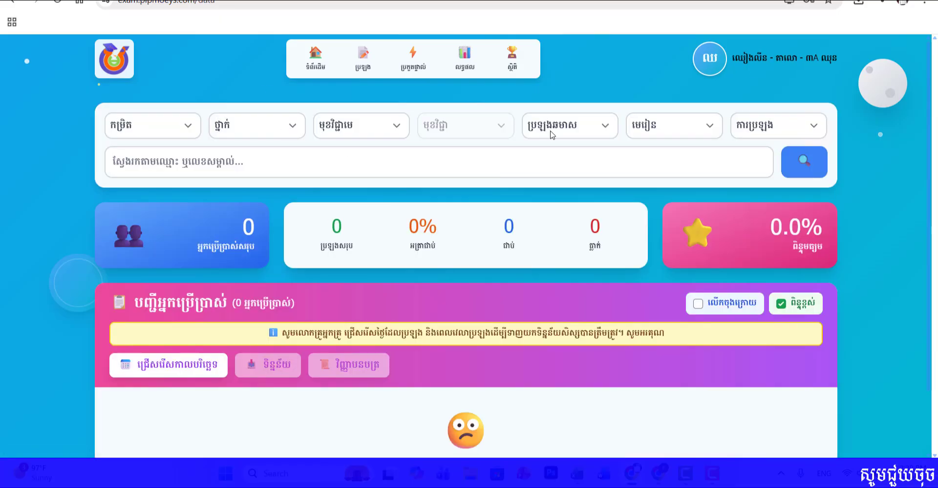
# Step: Filter the student data by the ការប្រឡងខែមីនា exam type and the date 19 March 2026
pyautogui.click(568, 132)
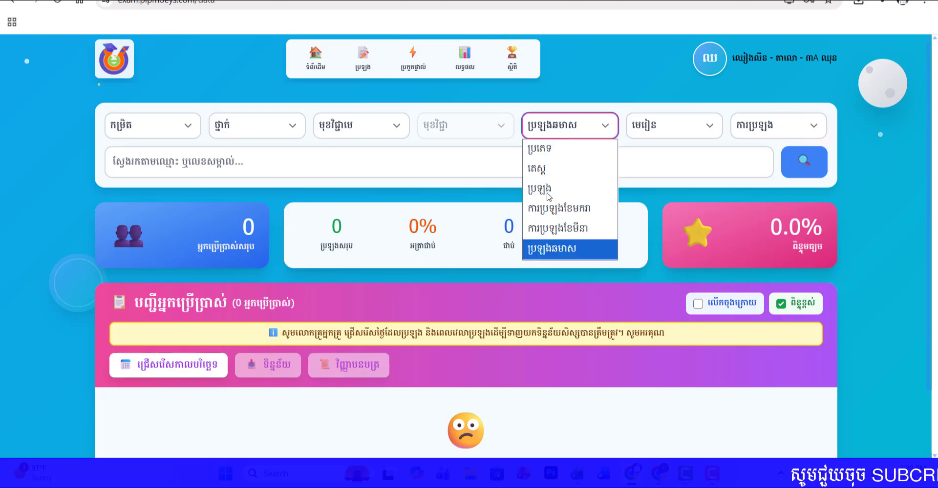
pyautogui.click(559, 230)
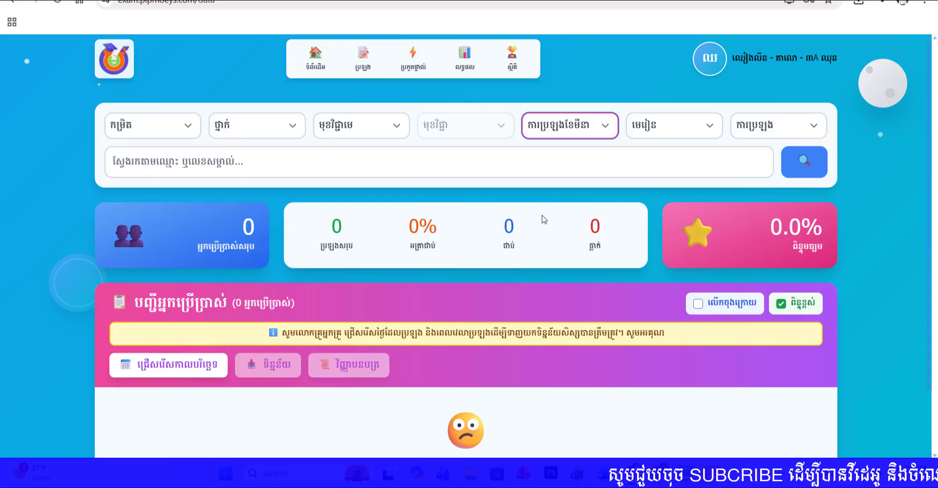
pyautogui.scroll(-2, 360, 287)
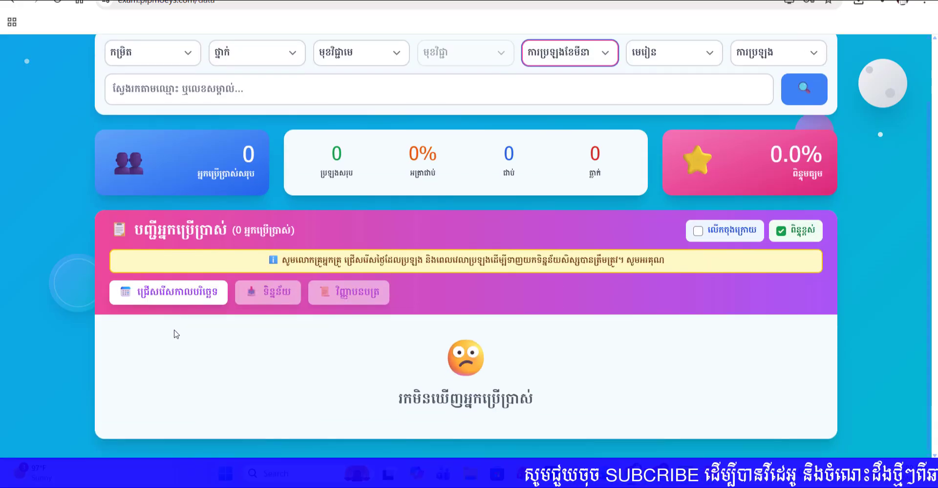
pyautogui.click(194, 297)
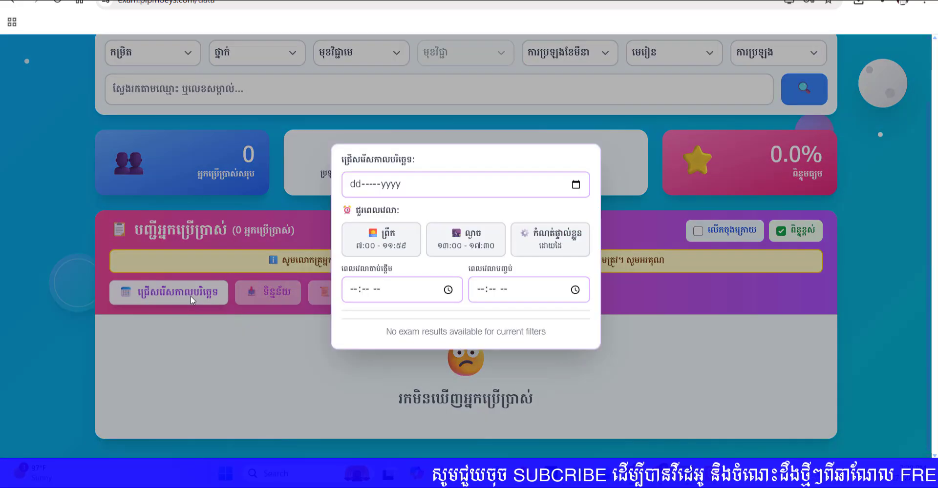
pyautogui.click(582, 187)
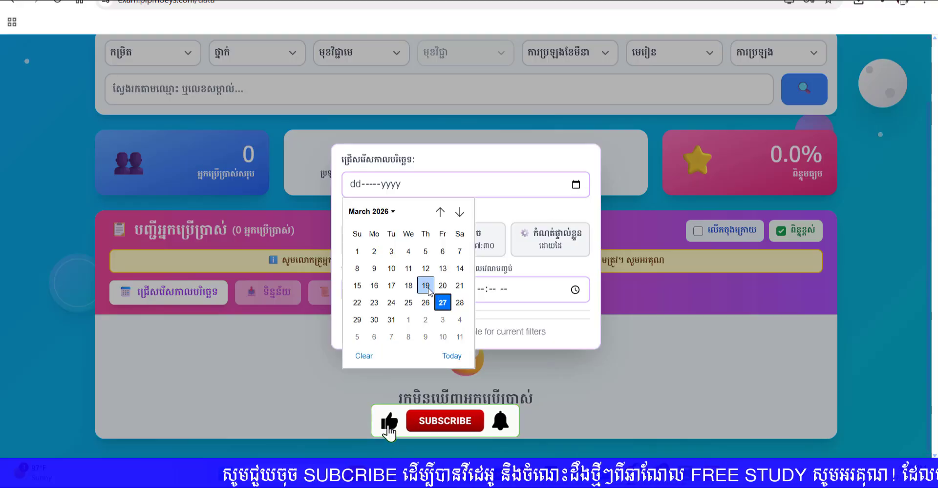
pyautogui.click(426, 286)
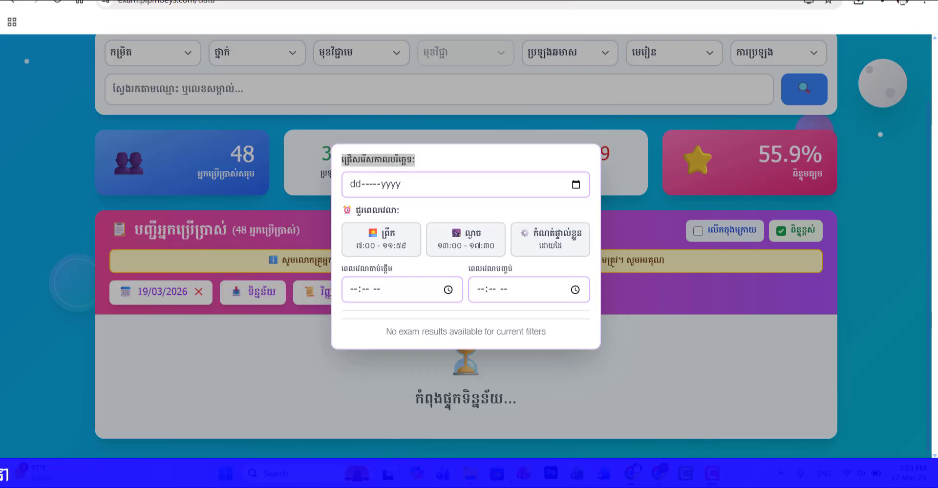
# Step: Switch to the ខែមីនា folder in File Explorer and open the លទ្ធផលខែមីនា៣ក workbook in Excel
pyautogui.moveTo(472, 481)
pyautogui.click(398, 390)
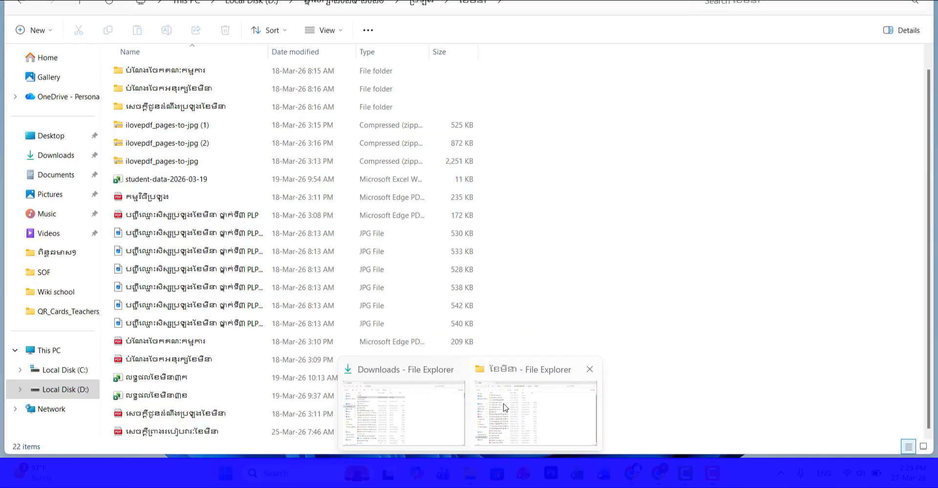
pyautogui.click(163, 382)
pyautogui.doubleClick(163, 381)
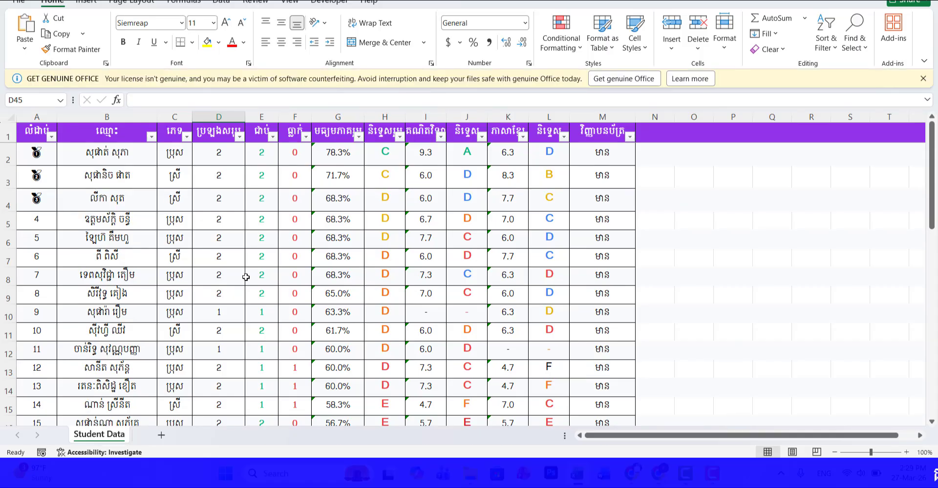
# Step: Copy the complete student results table on the Student Data sheet, including its header row, from A1 to M42
pyautogui.scroll(-10, 246, 277)
pyautogui.scroll(10, 245, 277)
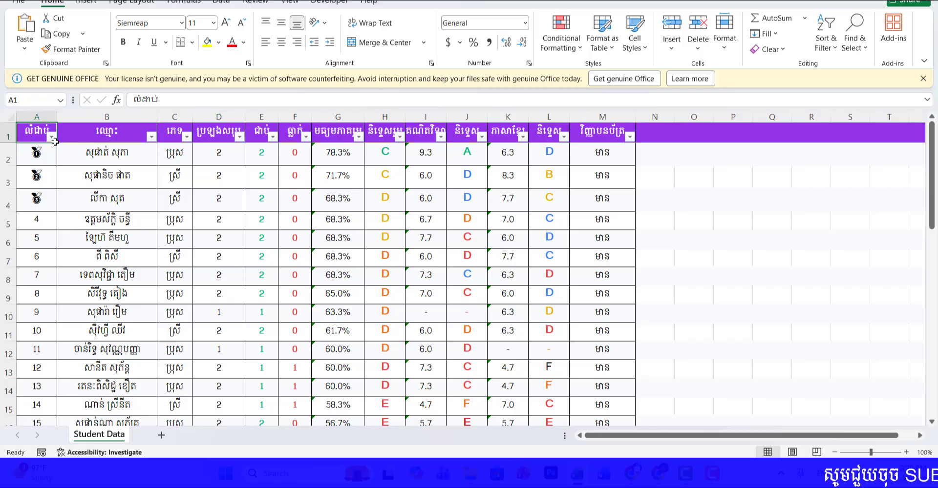
pyautogui.moveTo(56, 142); pyautogui.dragTo(596, 203)
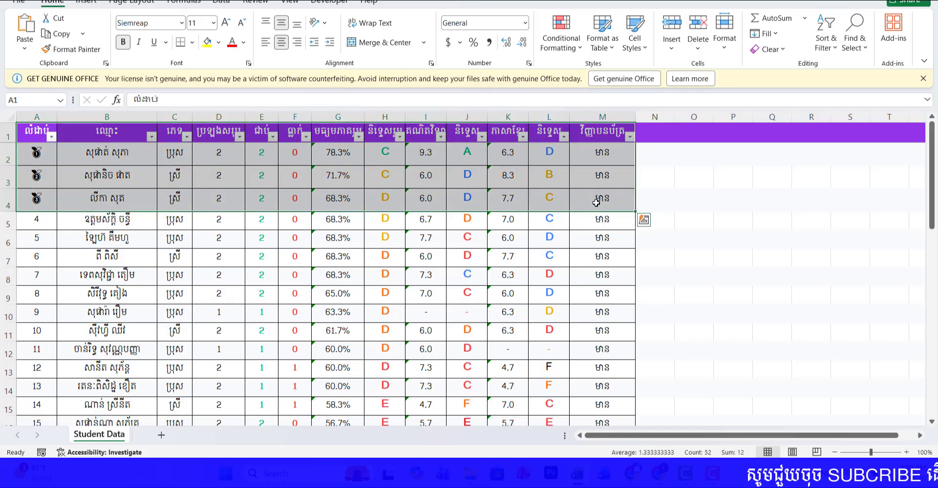
pyautogui.hotkey('ctrl', 'shift', 'Down')
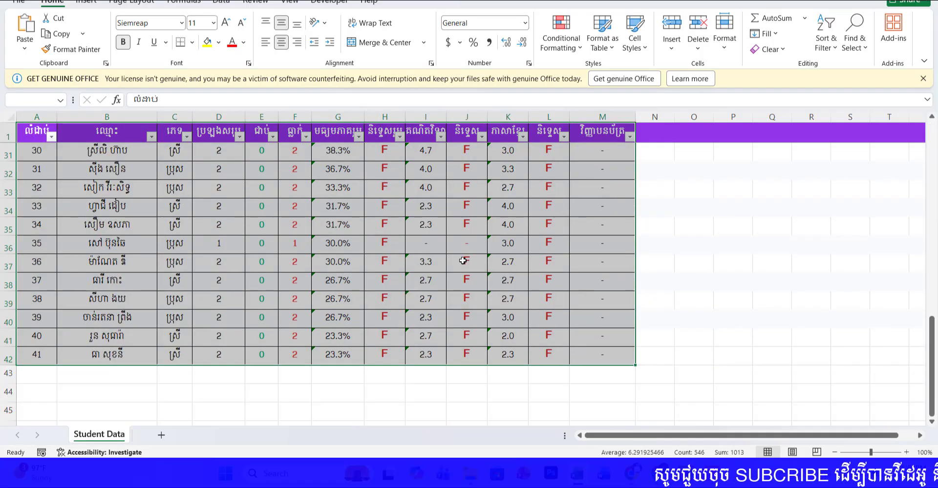
pyautogui.scroll(9, 462, 260)
pyautogui.hotkey('ctrl', 'c')
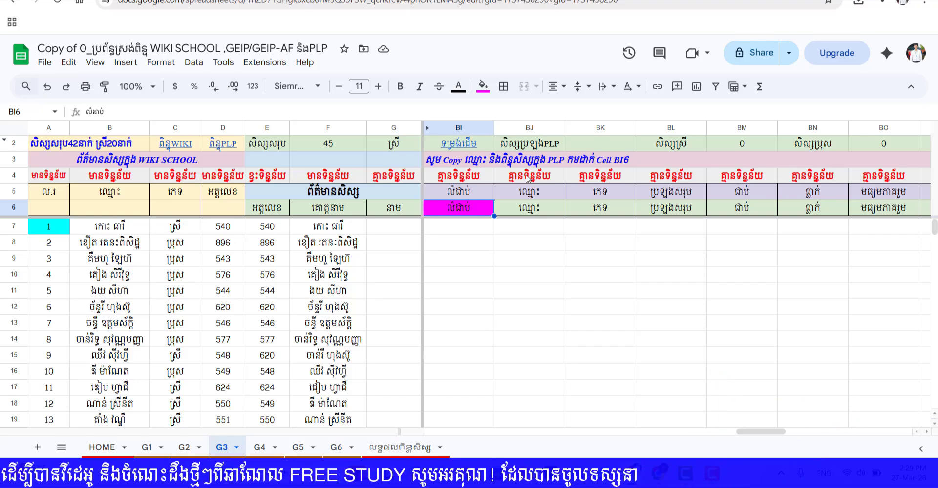
# Step: Switch back to the G3 sheet in Google Sheets and paste the copied PLP results at BI6 as values only
pyautogui.rightClick(466, 209)
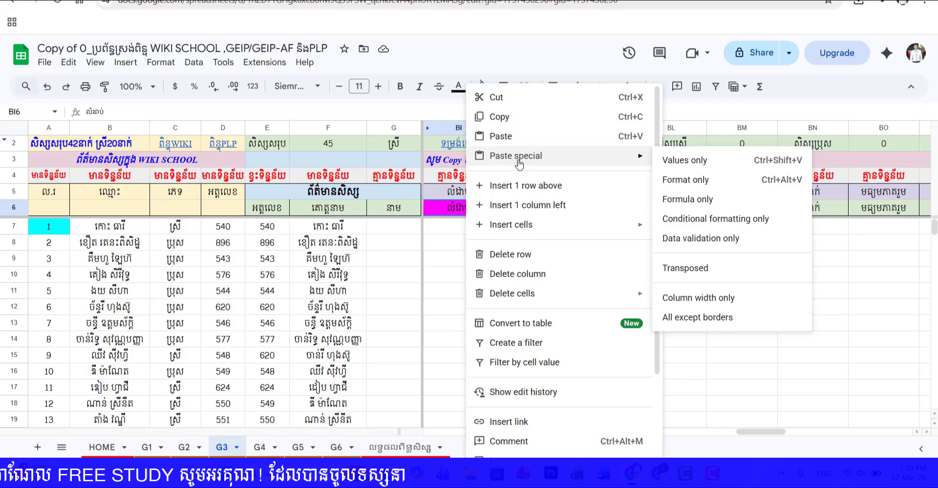
pyautogui.click(684, 160)
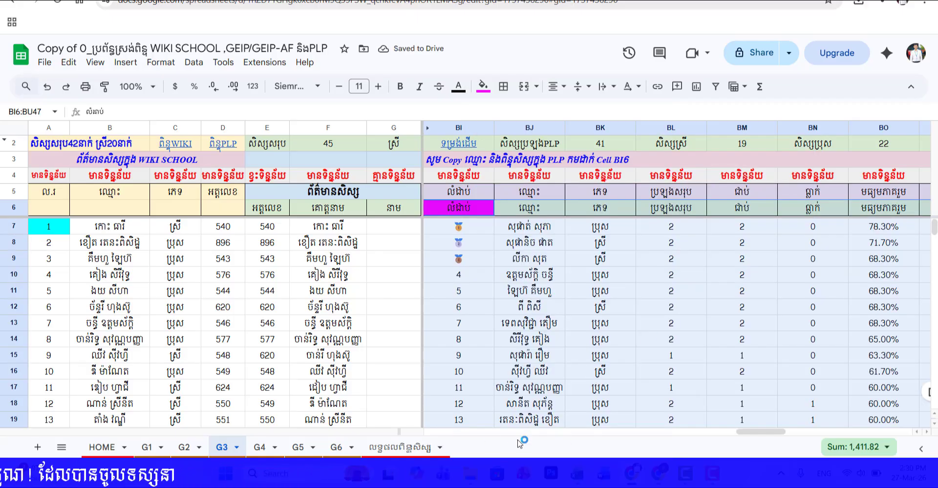
# Step: Delete the leftover និទ្ទេស and វិញ្ញាបនបត្រ headers in BV6:BW6, beyond the pasted PLP results
pyautogui.moveTo(769, 432); pyautogui.dragTo(821, 435)
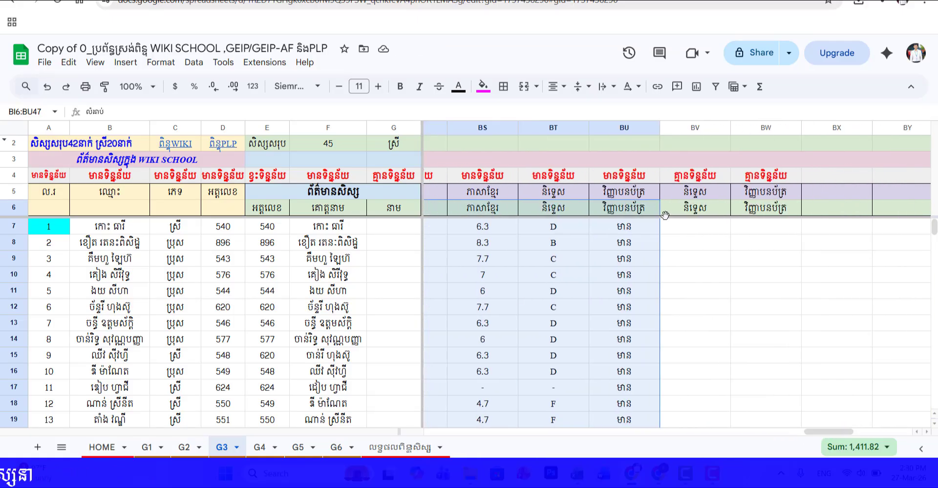
pyautogui.moveTo(697, 196); pyautogui.dragTo(737, 202)
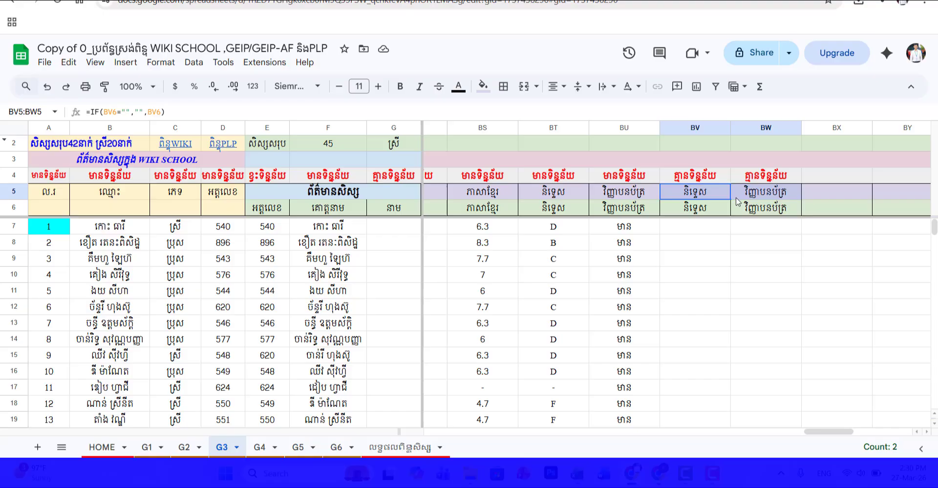
pyautogui.click(687, 210)
pyautogui.press('Delete')
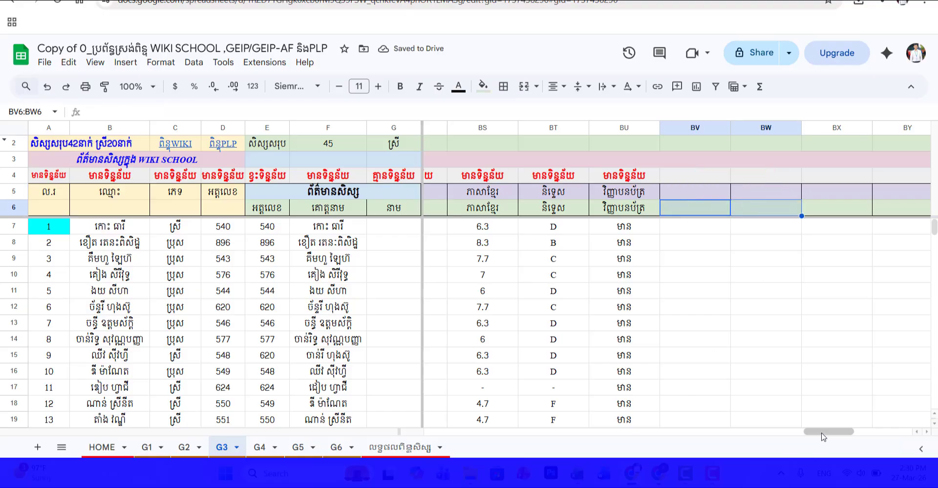
# Step: Review the ពិន្ទុរួម scores in column CG and compare the WIKI SCHOOL student names in column F with the PLP names in column BJ
pyautogui.moveTo(822, 436); pyautogui.dragTo(931, 434)
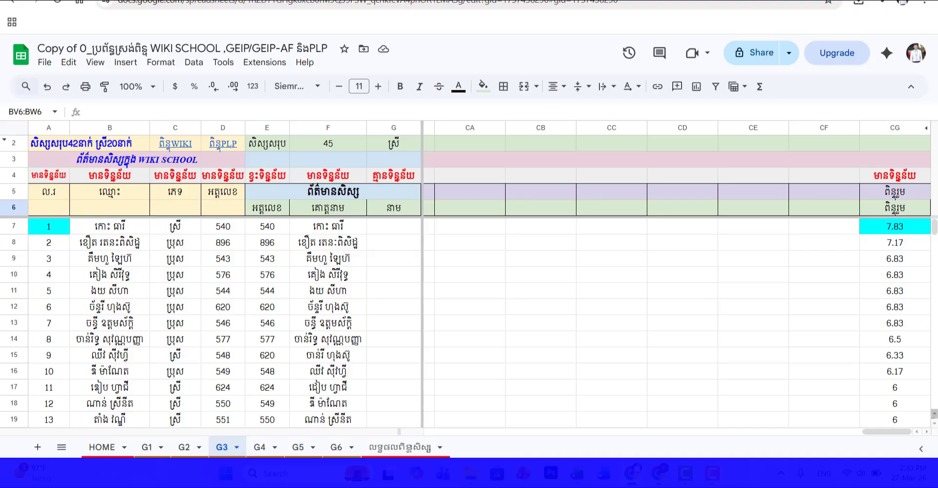
pyautogui.scroll(-5, 904, 245)
pyautogui.scroll(5, 890, 274)
pyautogui.moveTo(877, 432); pyautogui.dragTo(746, 444)
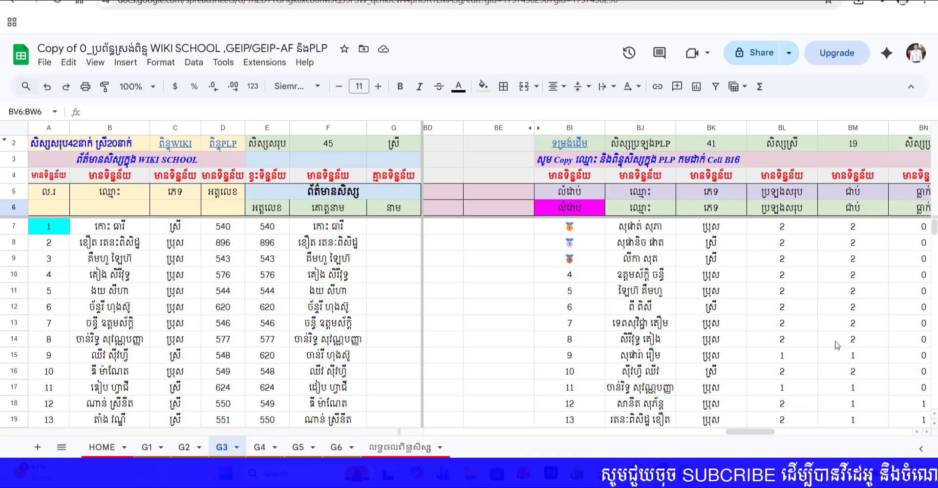
pyautogui.click(627, 228)
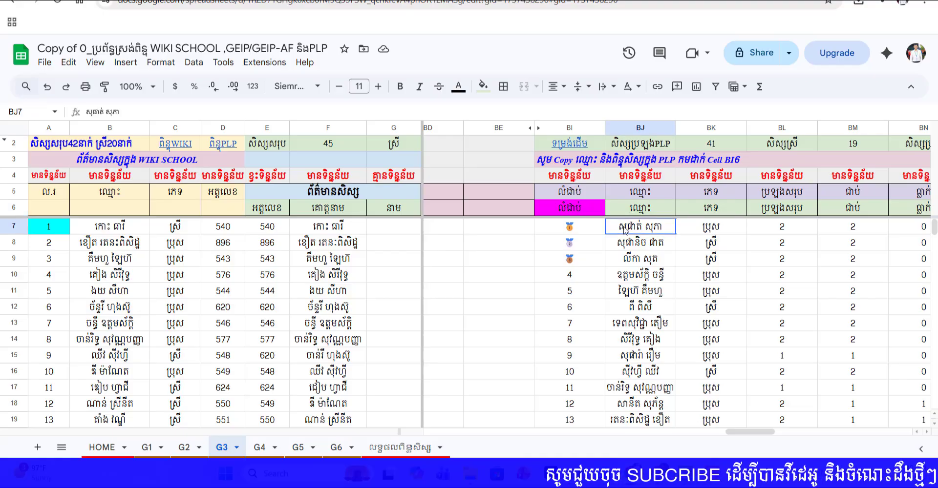
pyautogui.click(317, 227)
pyautogui.click(641, 229)
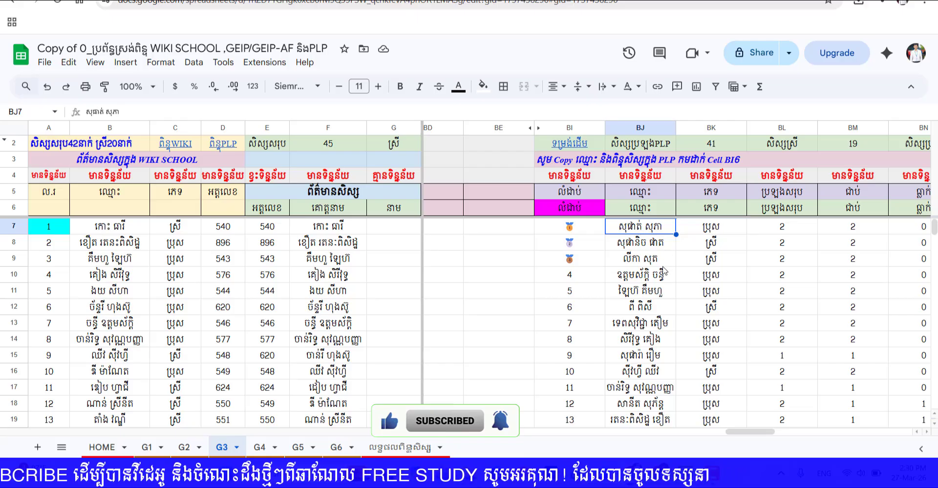
pyautogui.scroll(-2, 650, 280)
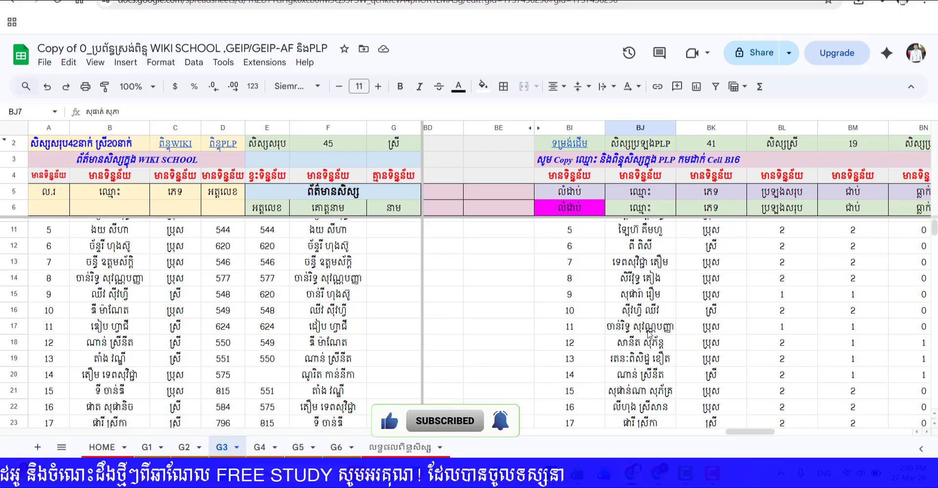
pyautogui.scroll(-10, 651, 293)
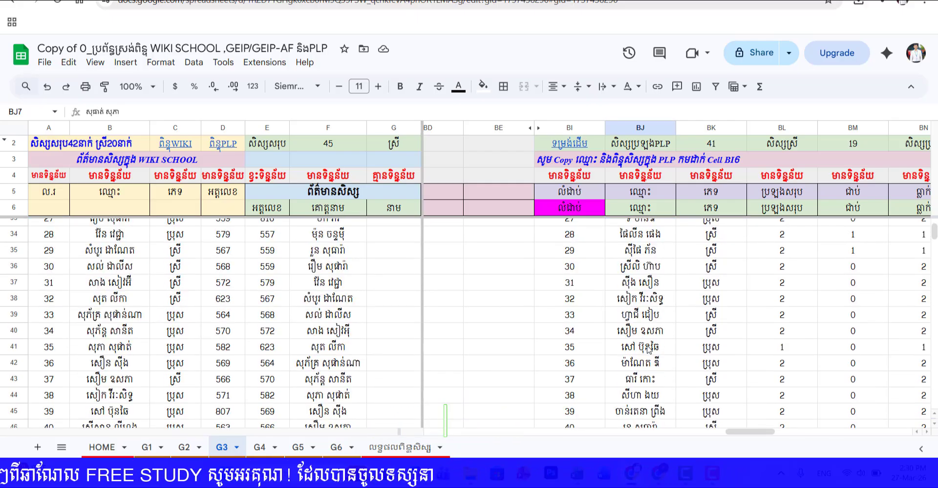
pyautogui.scroll(-3, 648, 346)
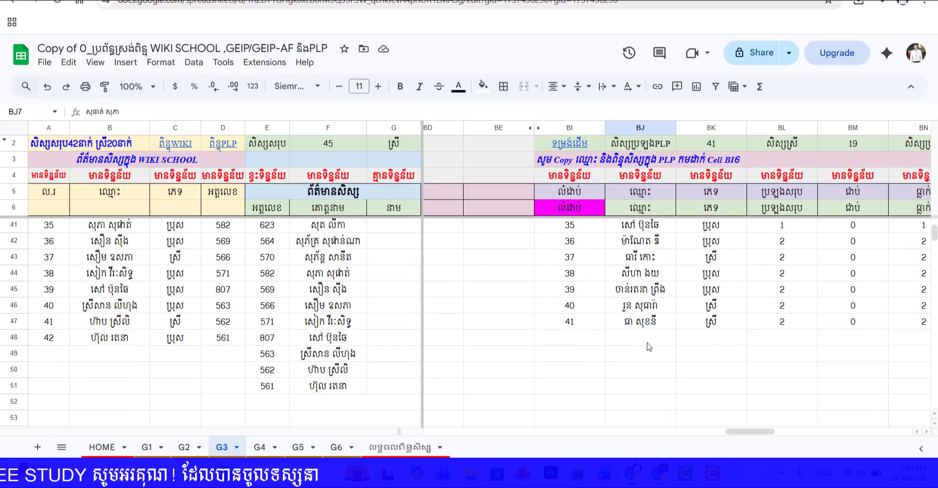
pyautogui.scroll(15, 647, 330)
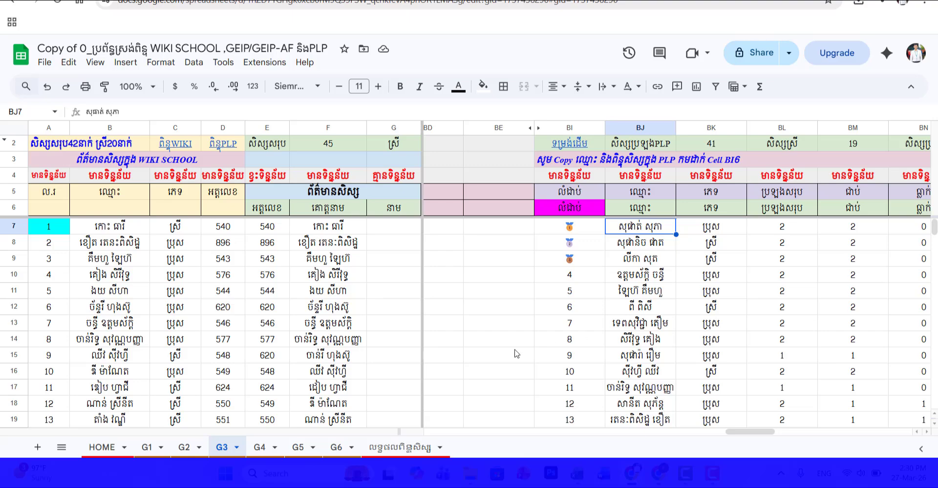
# Step: Open the លទ្ធផលពិន្ទុសិស្ស sheet, check the HOME sheet settings, and look through the class 1ក student list
pyautogui.click(395, 447)
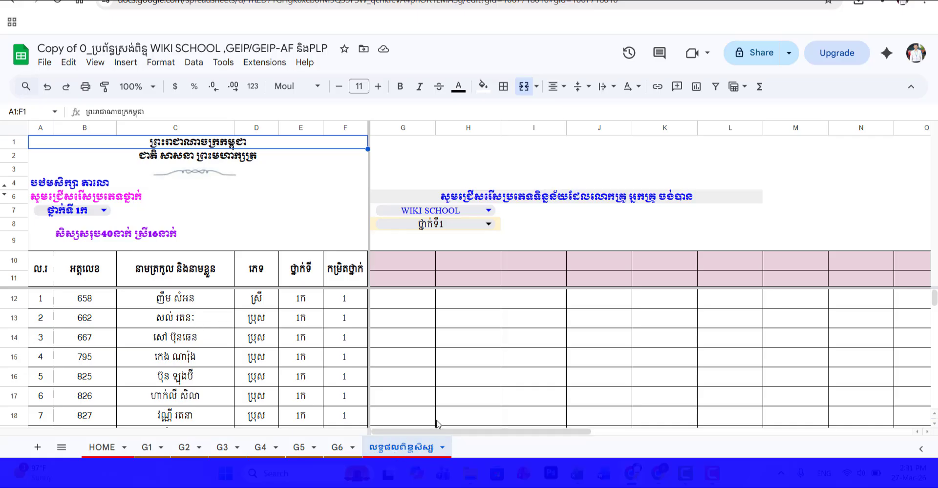
pyautogui.click(100, 447)
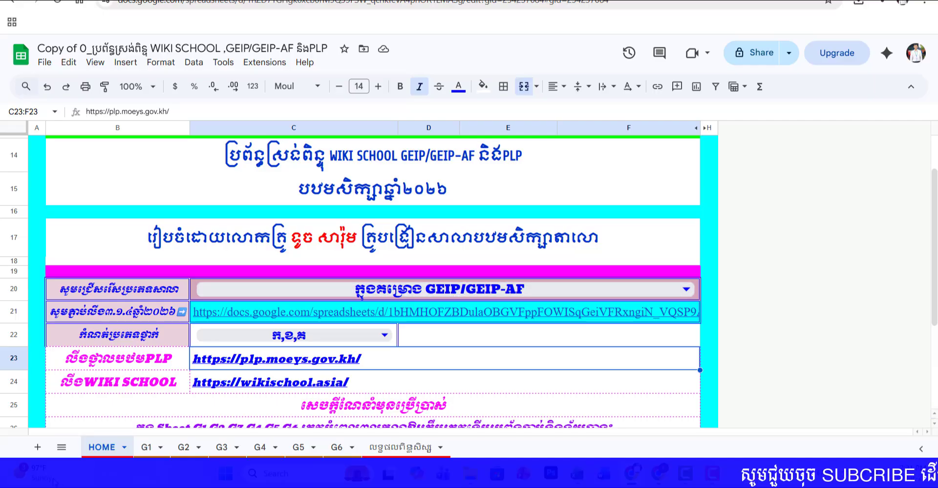
pyautogui.click(401, 447)
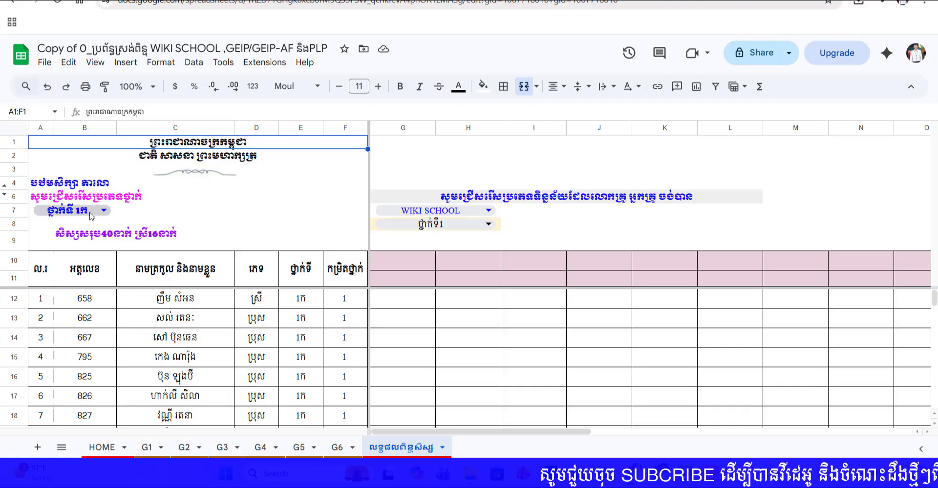
pyautogui.scroll(-12, 182, 305)
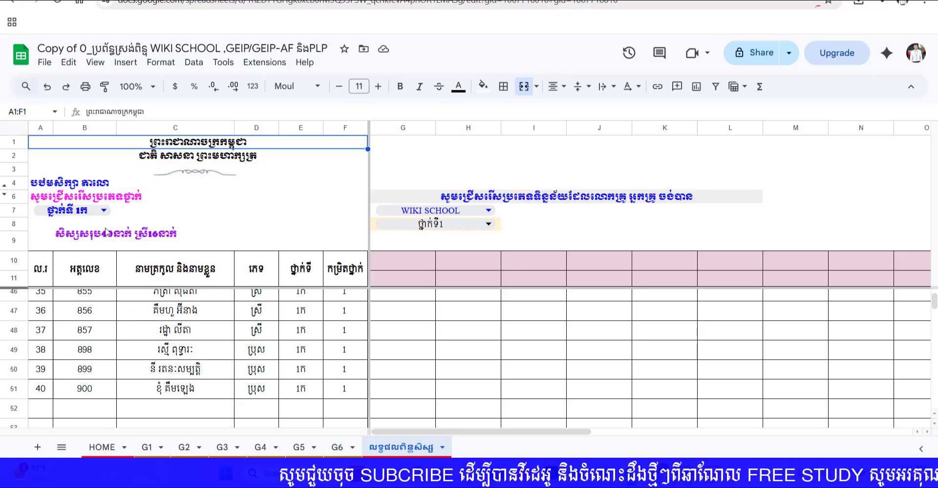
pyautogui.scroll(12, 157, 243)
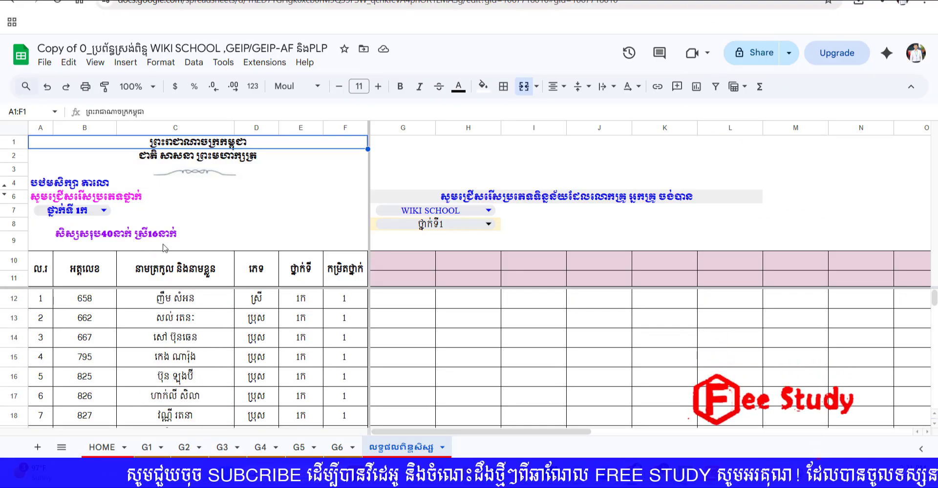
# Step: Switch the student results sheet to class ថ្នាក់ទី 1ខ and back to ថ្នាក់ទី 1ក
pyautogui.click(76, 215)
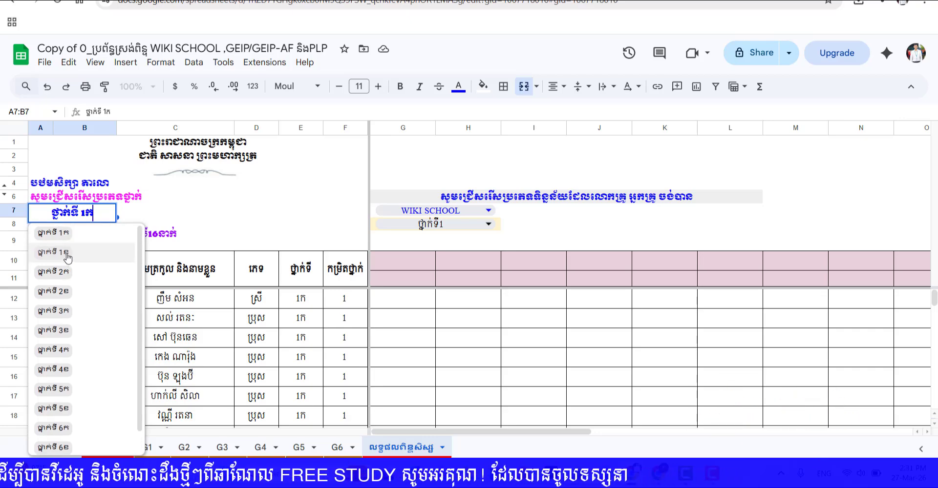
pyautogui.click(64, 253)
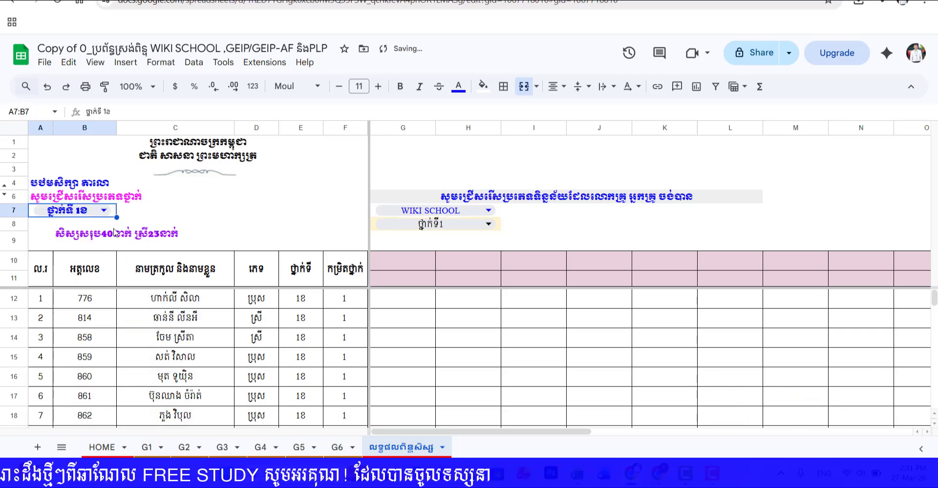
pyautogui.click(81, 215)
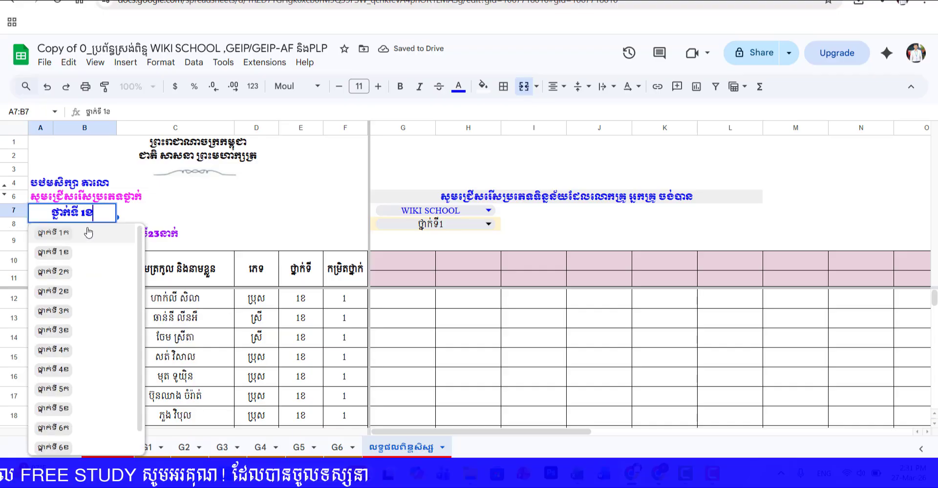
pyautogui.click(77, 236)
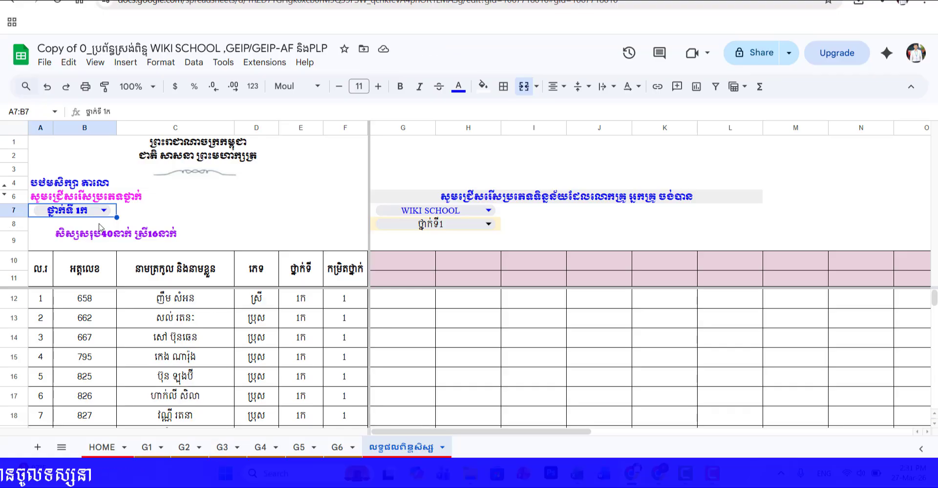
# Step: Set the class selection to ថ្នាក់ទី 3ក and look through its student list down to the last student
pyautogui.click(101, 215)
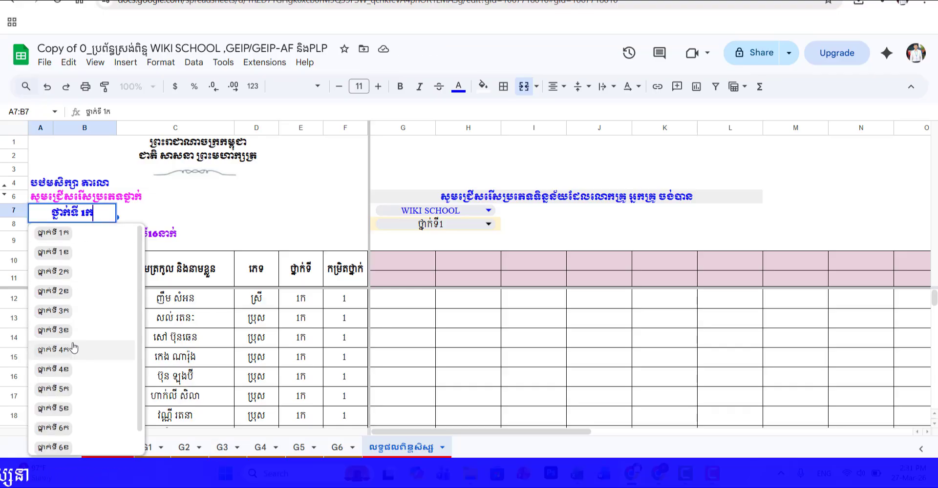
pyautogui.click(71, 318)
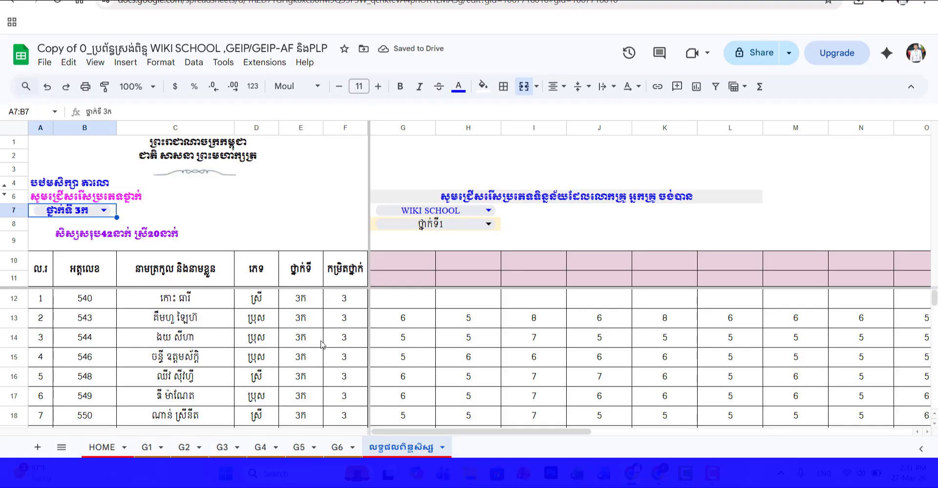
pyautogui.scroll(-14, 274, 353)
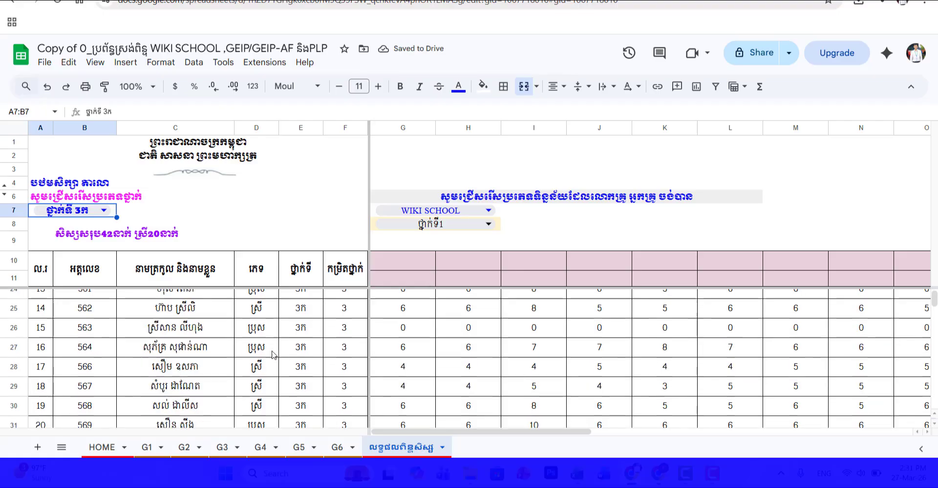
pyautogui.scroll(2, 283, 364)
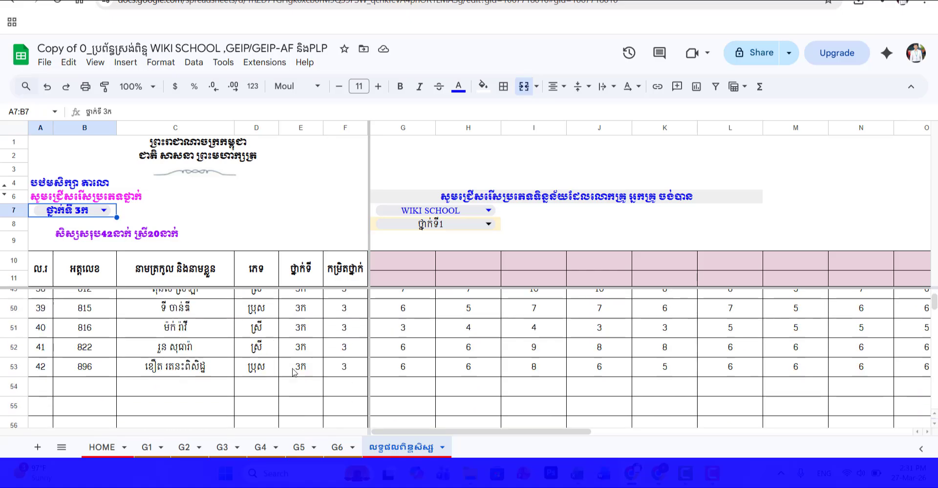
pyautogui.scroll(13, 254, 374)
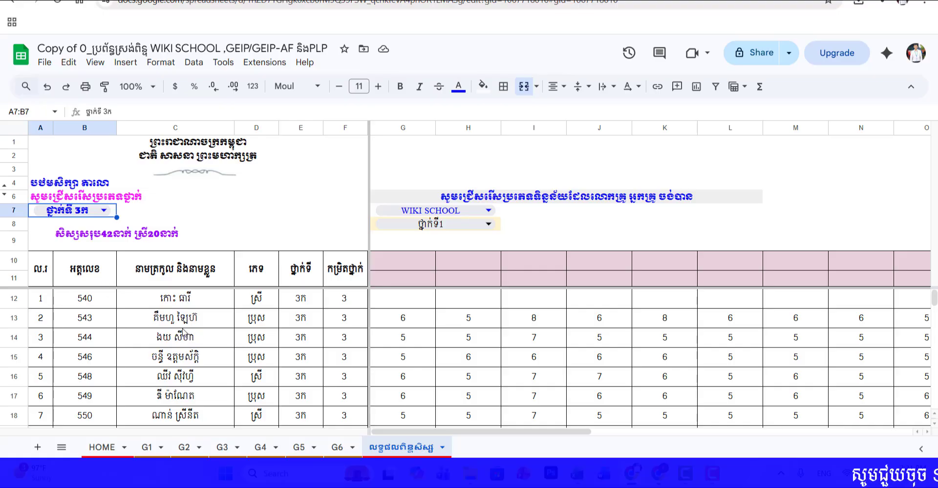
pyautogui.scroll(-13, 170, 380)
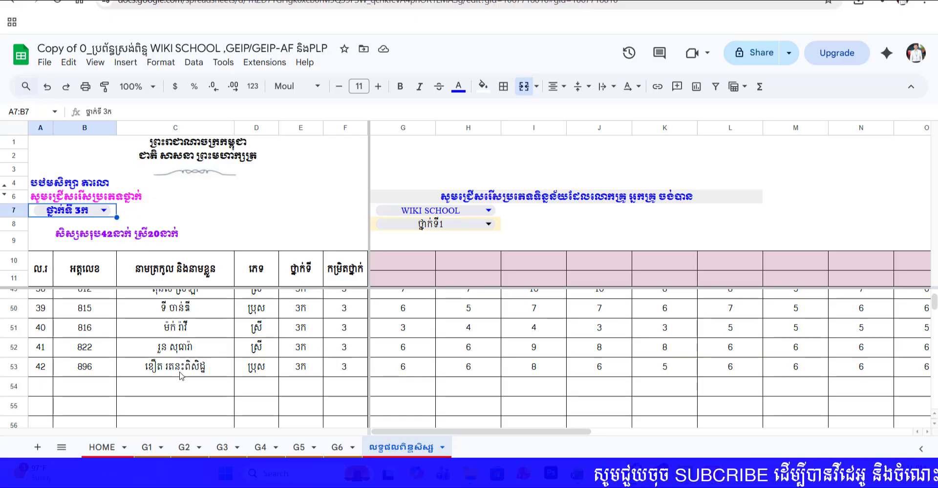
pyautogui.scroll(13, 171, 341)
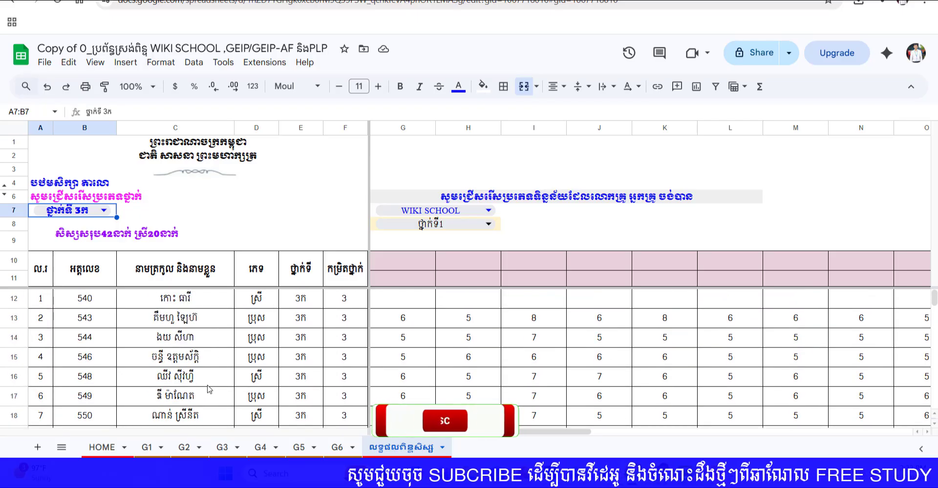
# Step: Set the grade selection for the WIKI SCHOOL data to ថ្នាក់ទី3 and review the subject score columns through column P
pyautogui.click(300, 298)
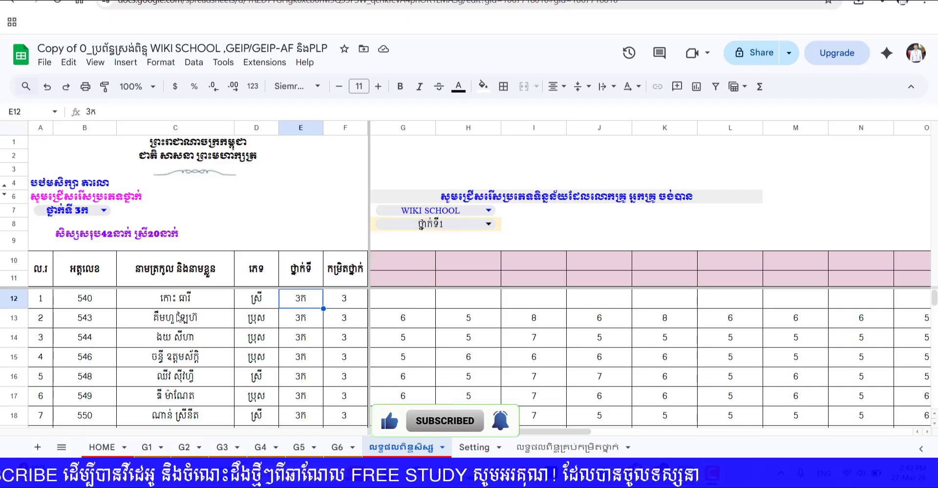
pyautogui.click(440, 224)
pyautogui.click(406, 292)
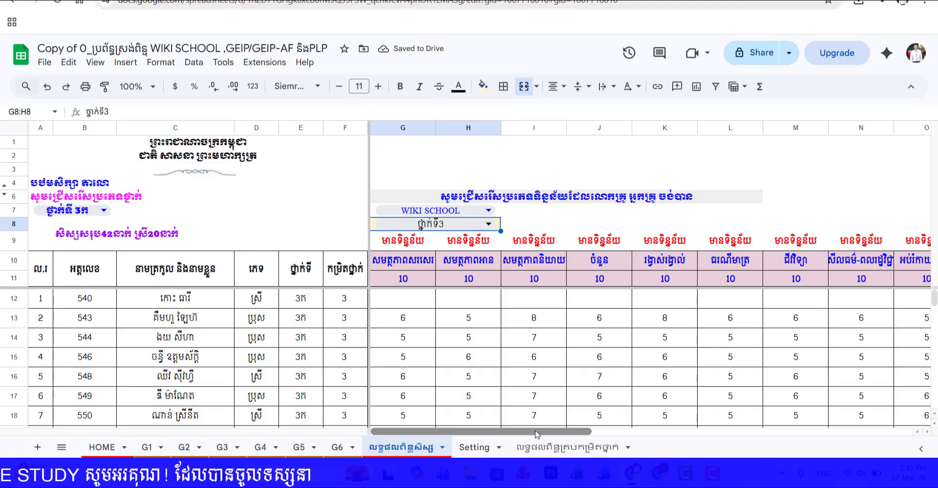
pyautogui.moveTo(555, 431); pyautogui.dragTo(656, 434)
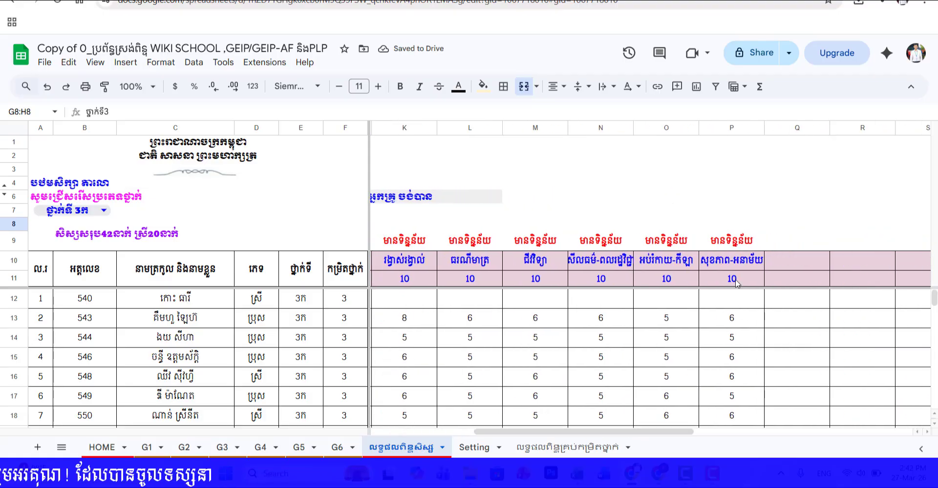
pyautogui.moveTo(732, 376); pyautogui.dragTo(732, 359)
pyautogui.click(731, 337)
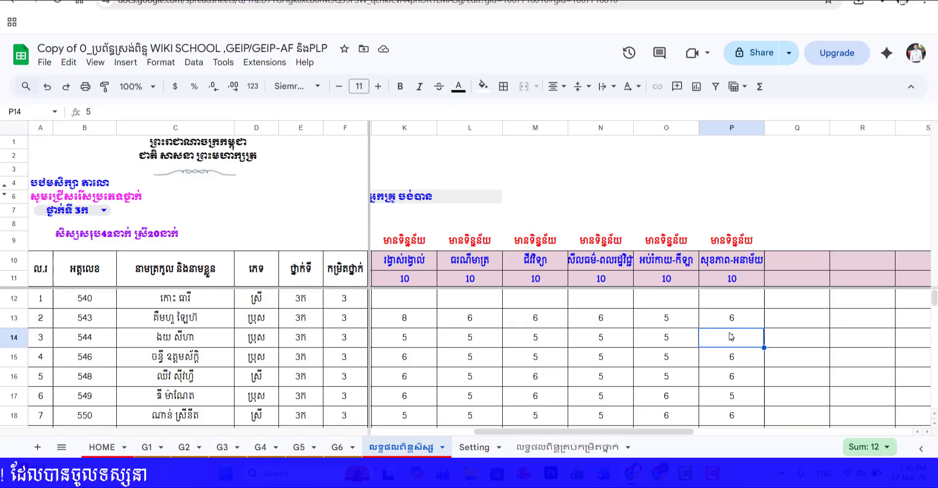
pyautogui.click(824, 225)
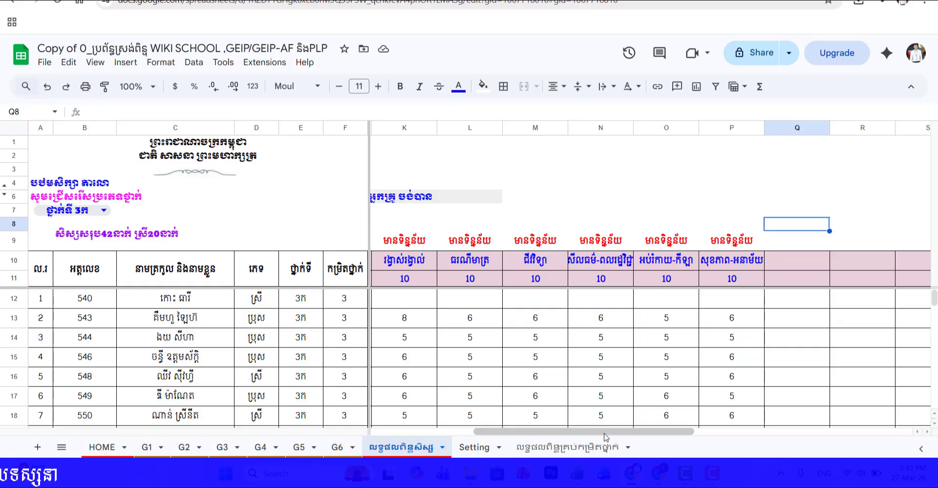
pyautogui.moveTo(604, 433); pyautogui.dragTo(331, 450)
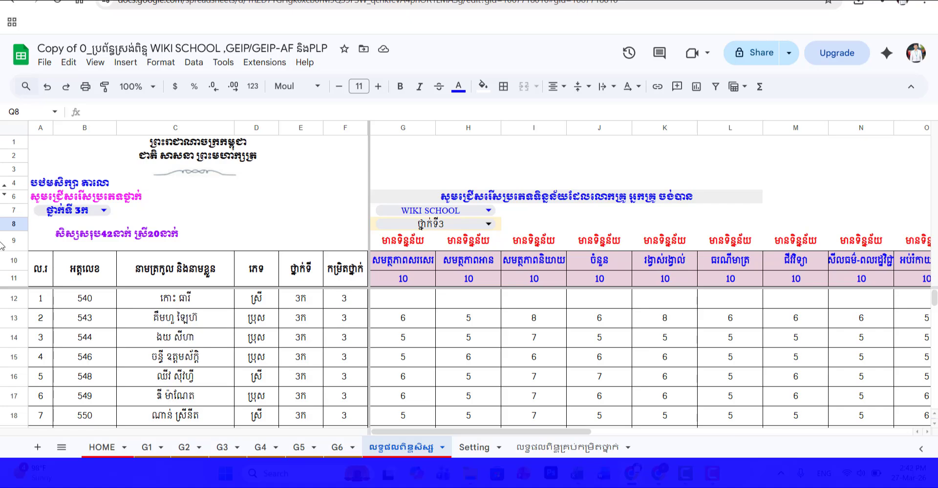
# Step: Inspect the first class 3ក student's ID in B12 and name in C12
pyautogui.moveTo(87, 304); pyautogui.dragTo(165, 329)
pyautogui.click(86, 303)
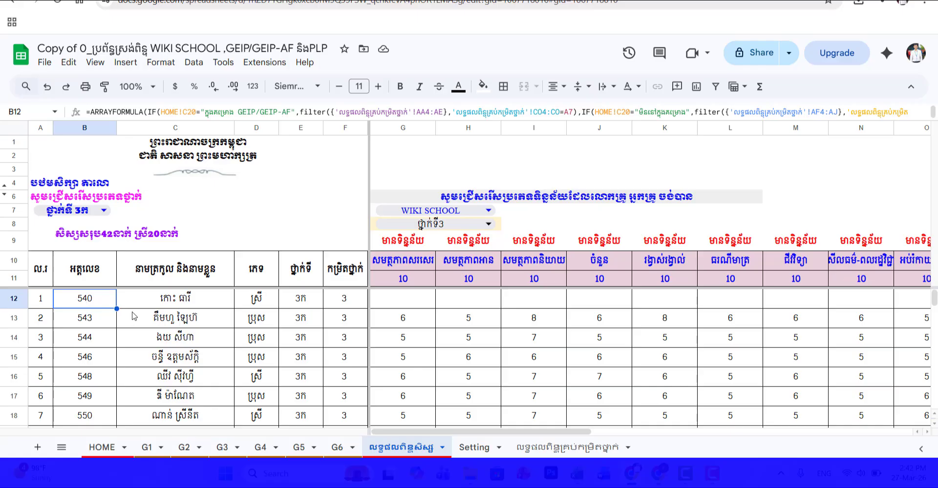
pyautogui.click(170, 305)
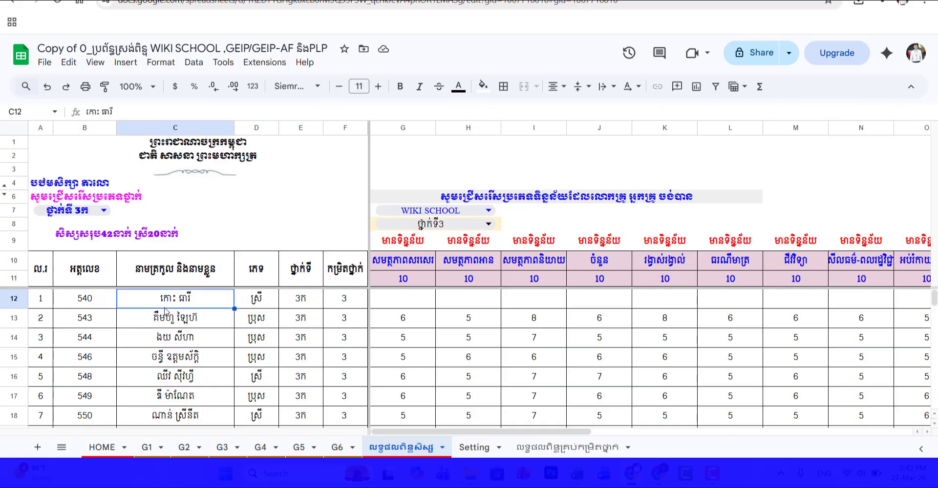
# Step: Open the ៣.១.៤ spreadsheet linked on the HOME sheet and examine its G3 student list from the first to the last 3ក student
pyautogui.click(101, 448)
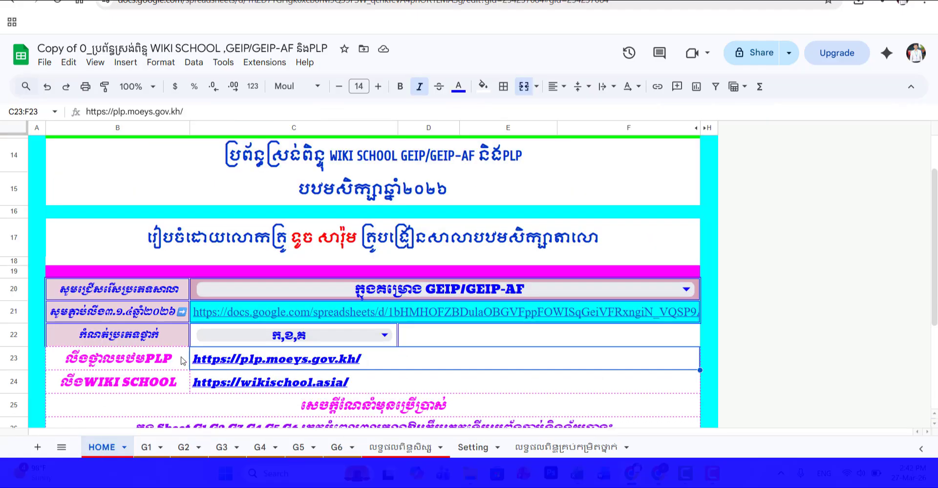
pyautogui.click(237, 319)
pyautogui.click(272, 337)
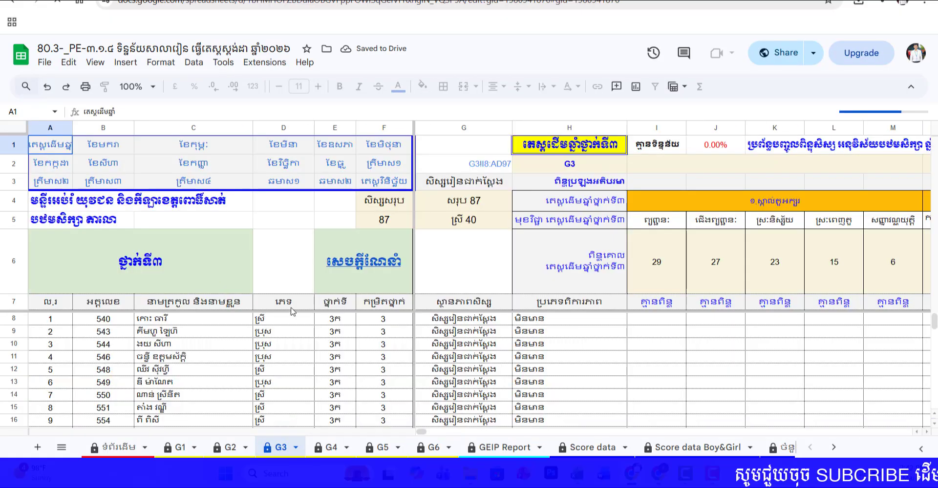
pyautogui.click(155, 322)
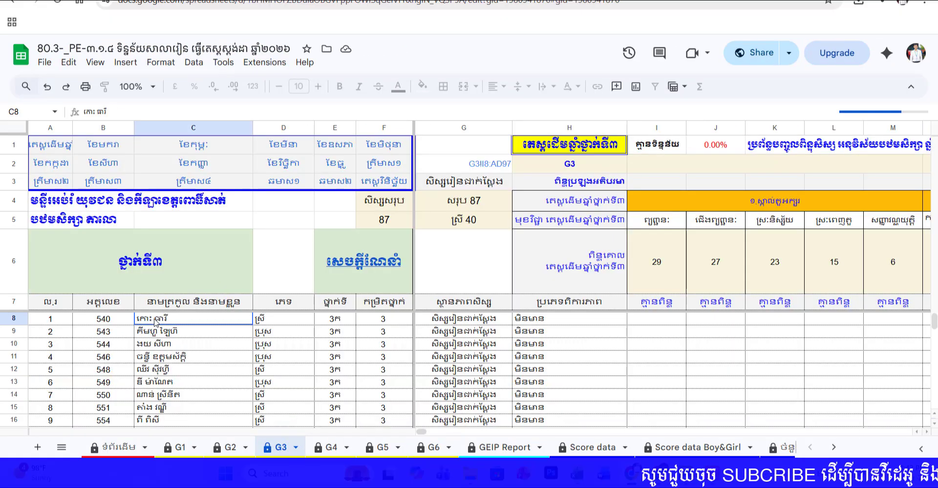
pyautogui.scroll(-12, 177, 349)
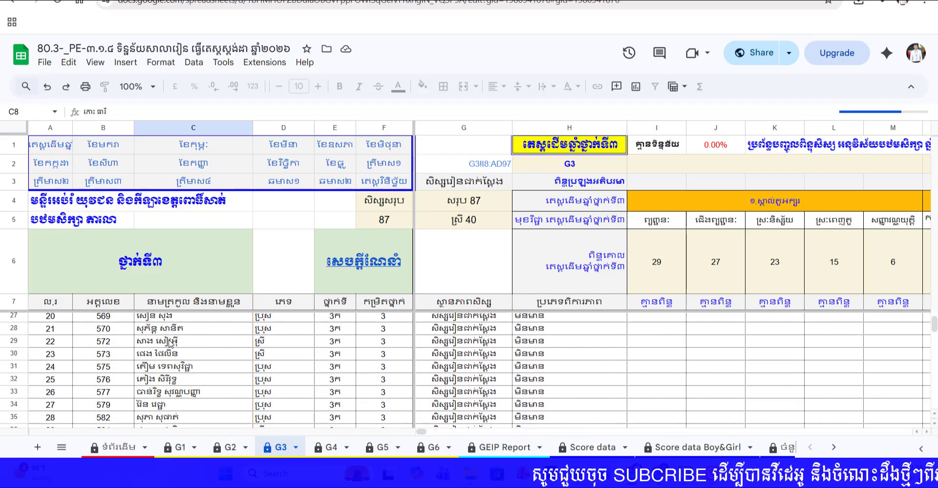
pyautogui.scroll(2, 177, 348)
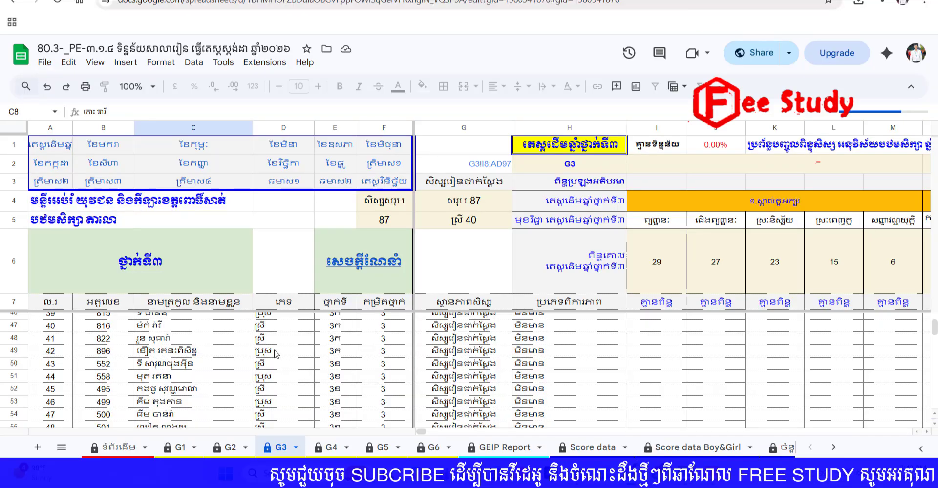
pyautogui.click(193, 351)
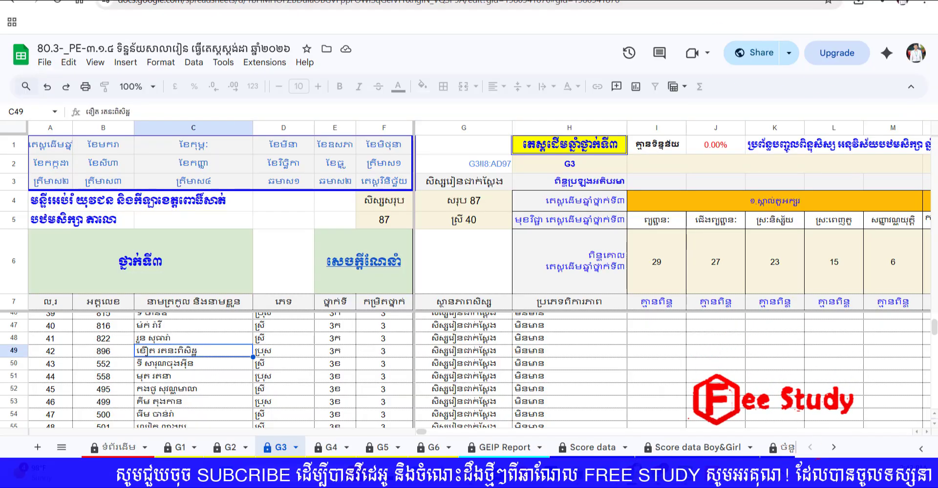
# Step: Switch back to the score system spreadsheet and compare the class 3ក list in the លទ្ធផលពិន្ទុសិស្ស sheet, down to its last student
pyautogui.click(342, 1)
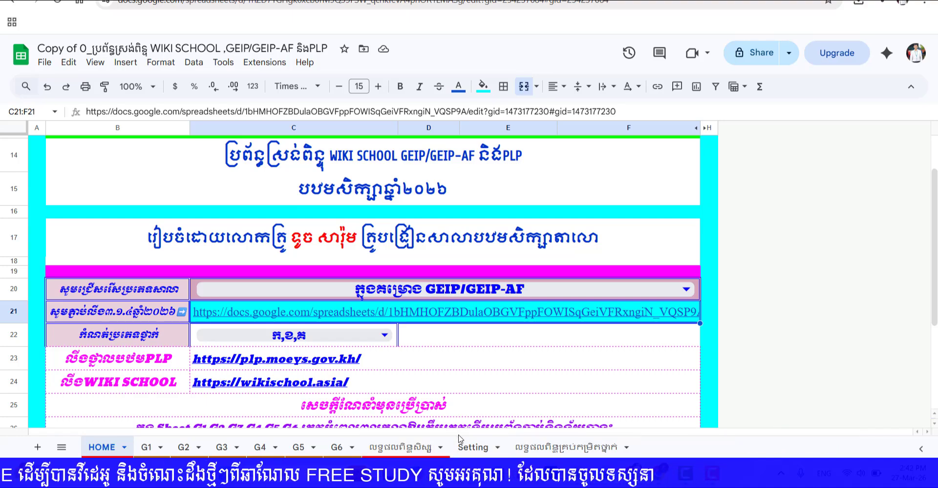
pyautogui.click(405, 448)
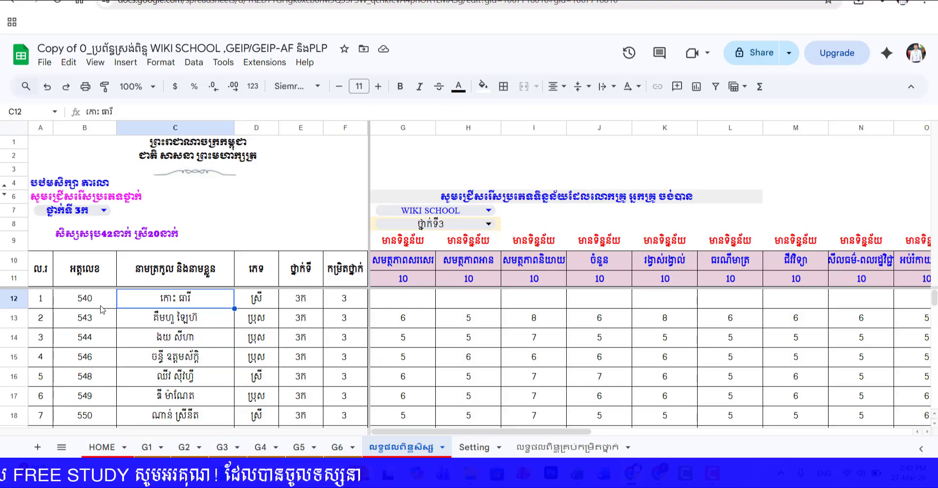
pyautogui.scroll(-15, 181, 322)
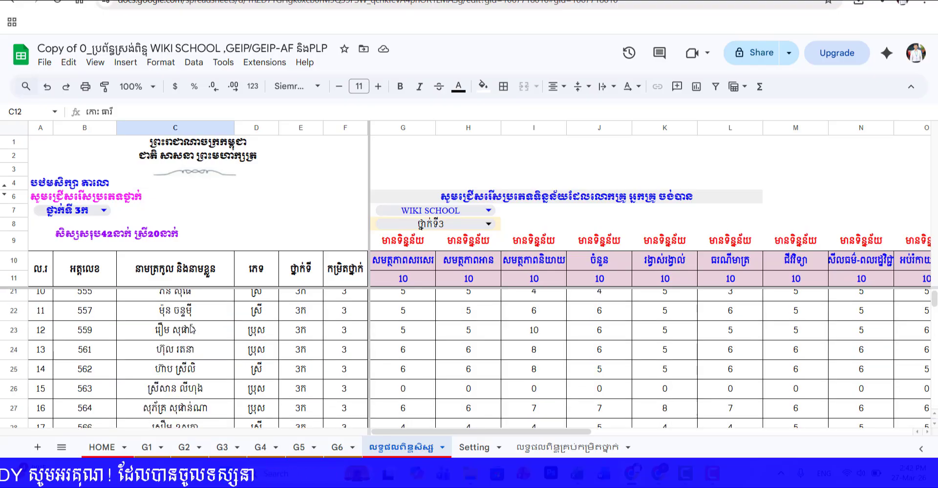
pyautogui.scroll(1, 192, 333)
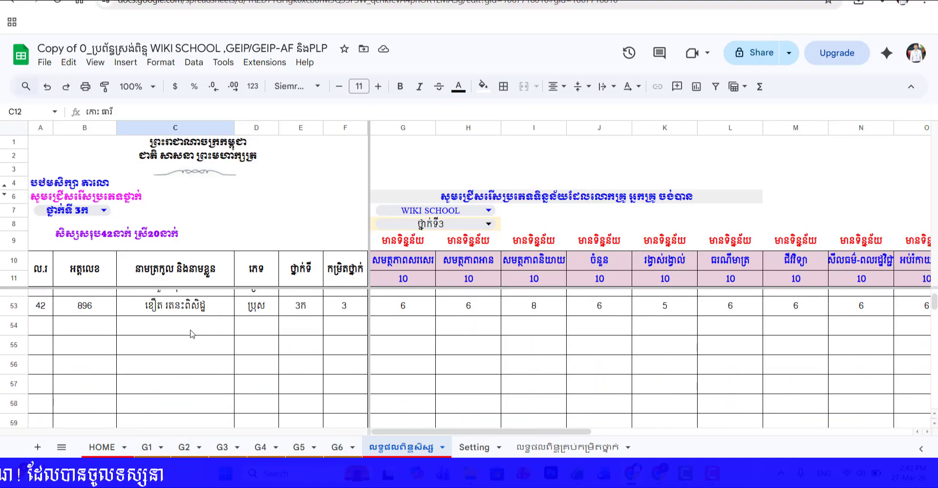
pyautogui.scroll(14, 205, 329)
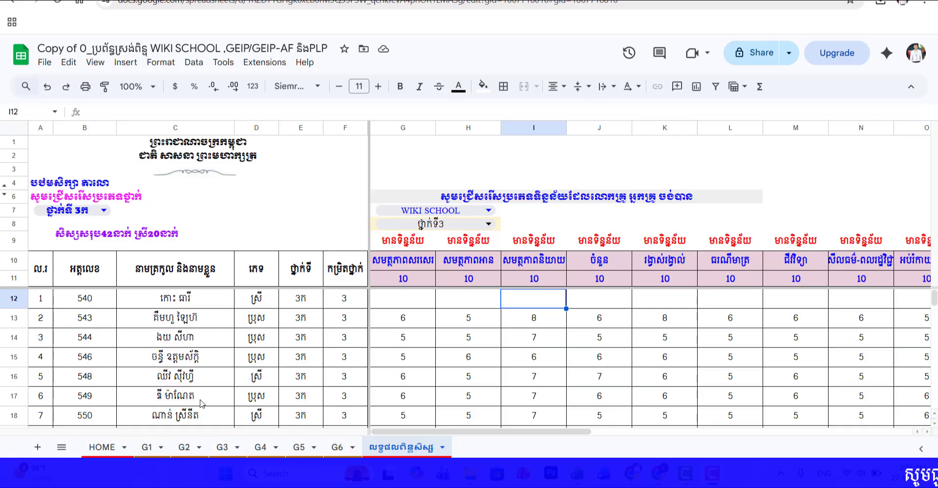
# Step: Set the data type selection to PLP and look through the class 3ក exam results
pyautogui.click(455, 210)
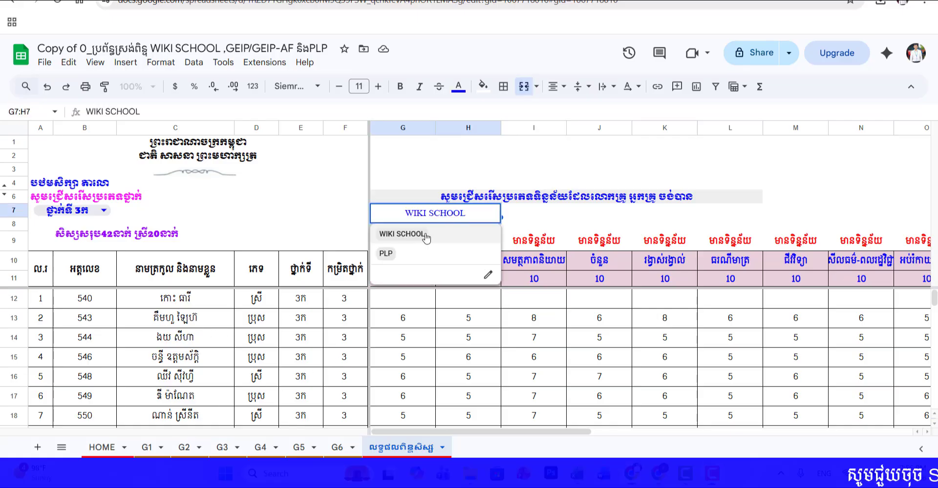
pyautogui.click(387, 254)
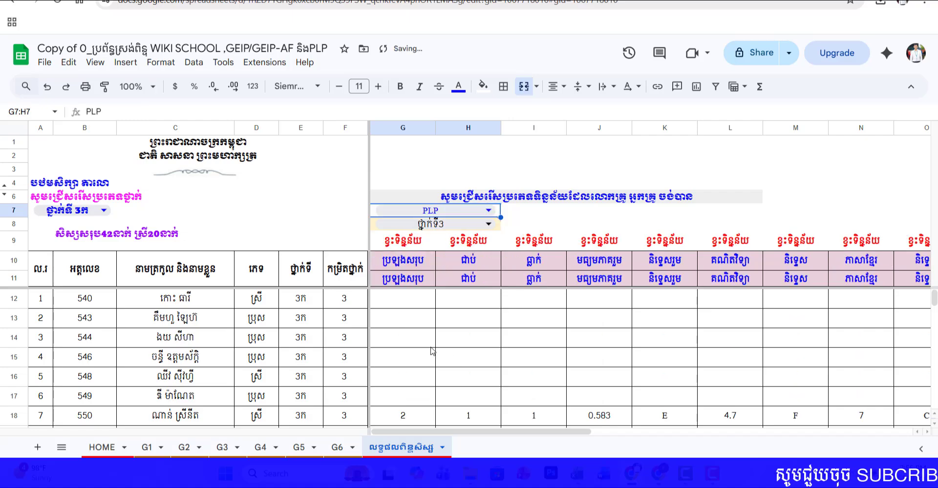
pyautogui.scroll(-2, 467, 353)
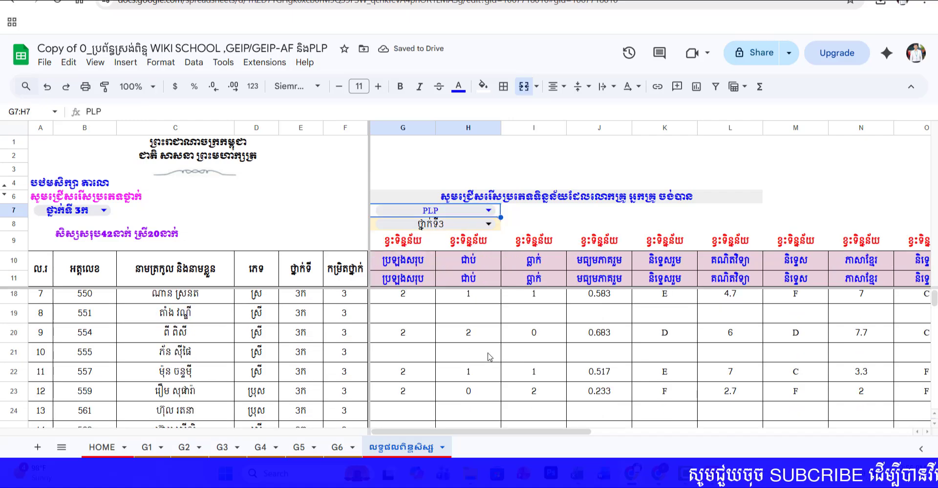
pyautogui.scroll(2, 488, 356)
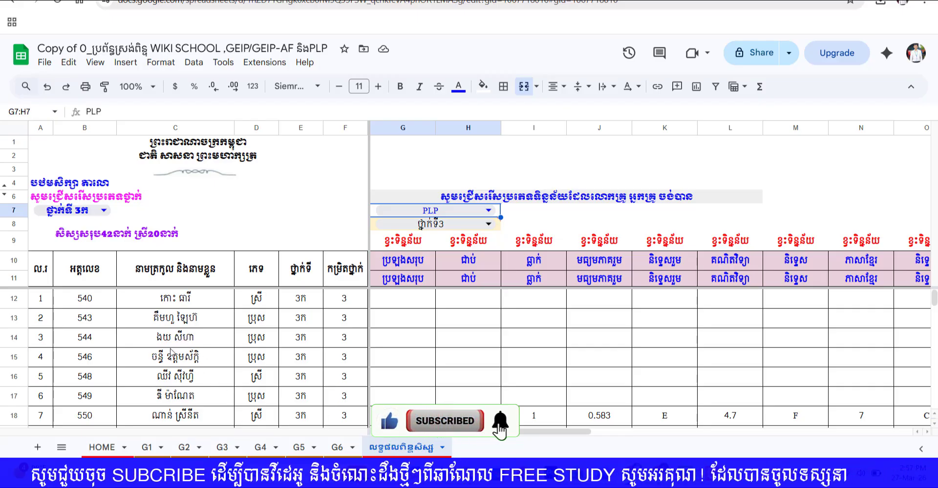
pyautogui.scroll(-6, 220, 388)
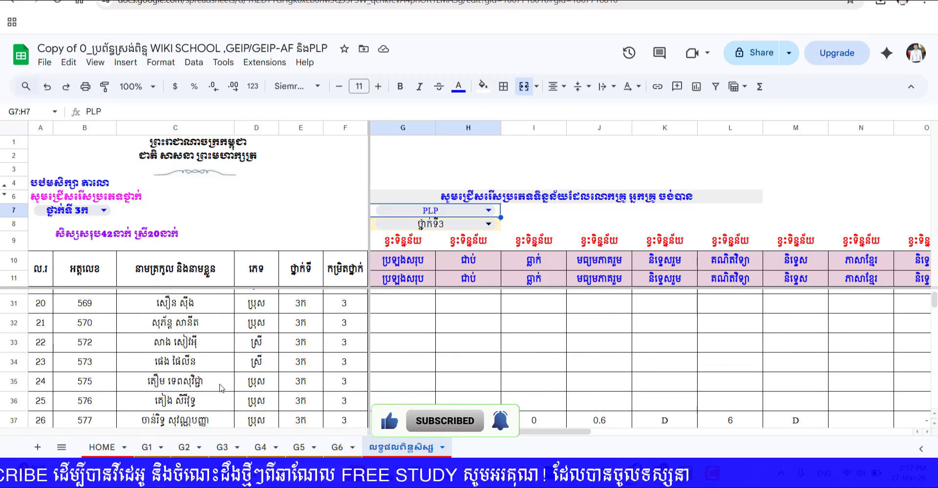
# Step: In the G3 sheet, compare the first PLP student's name in BJ7 with F44 and reorder BJ7 to match it
pyautogui.scroll(-2, 222, 390)
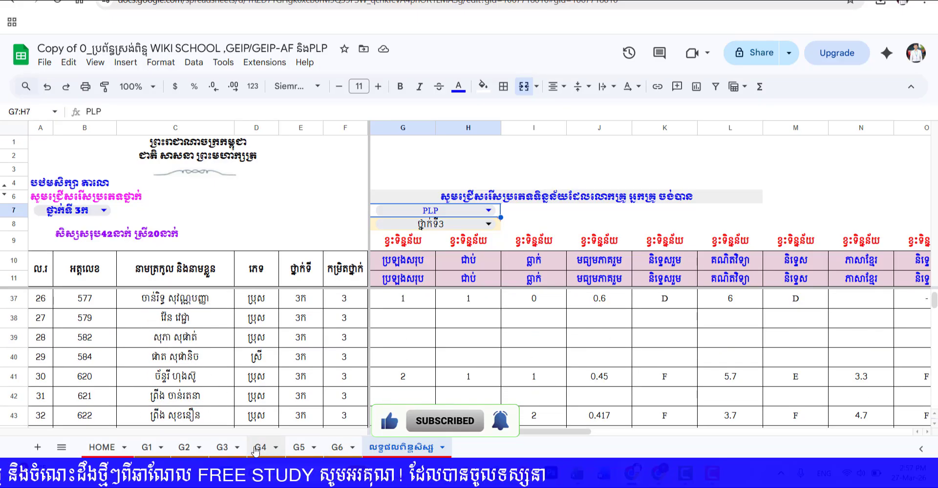
pyautogui.click(222, 447)
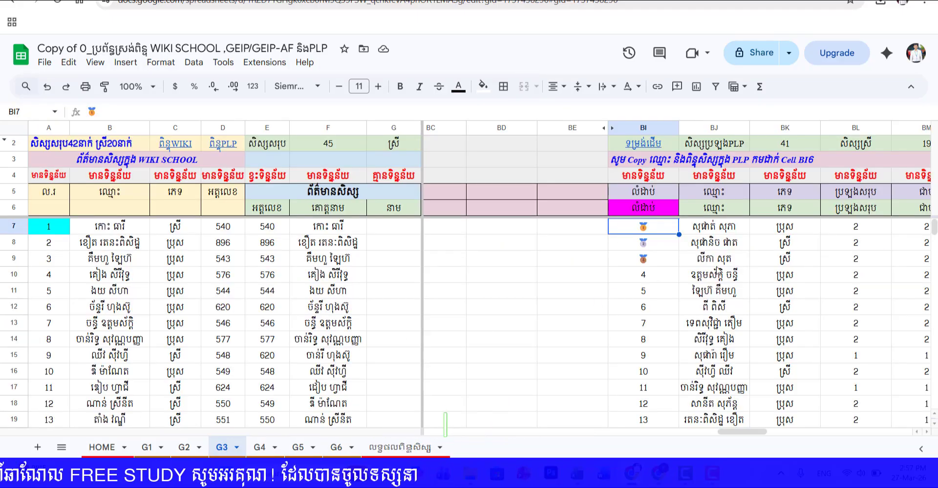
pyautogui.click(719, 232)
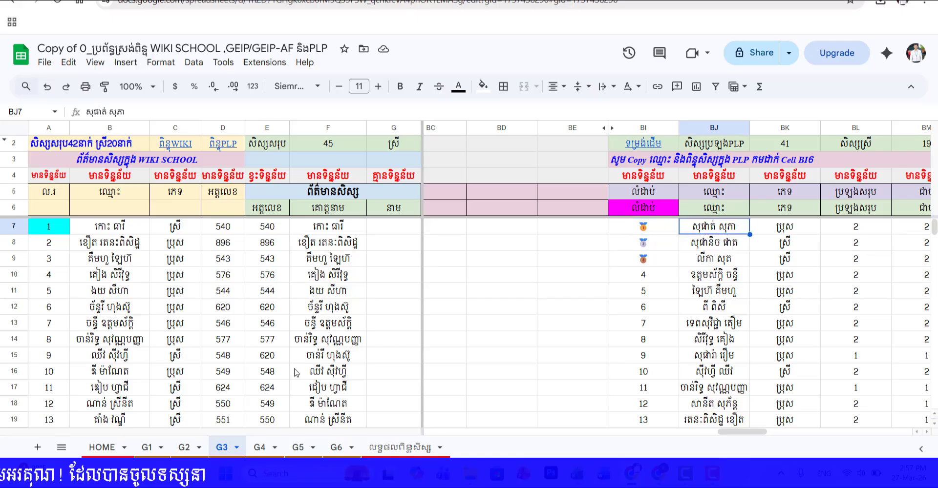
pyautogui.scroll(-5, 310, 366)
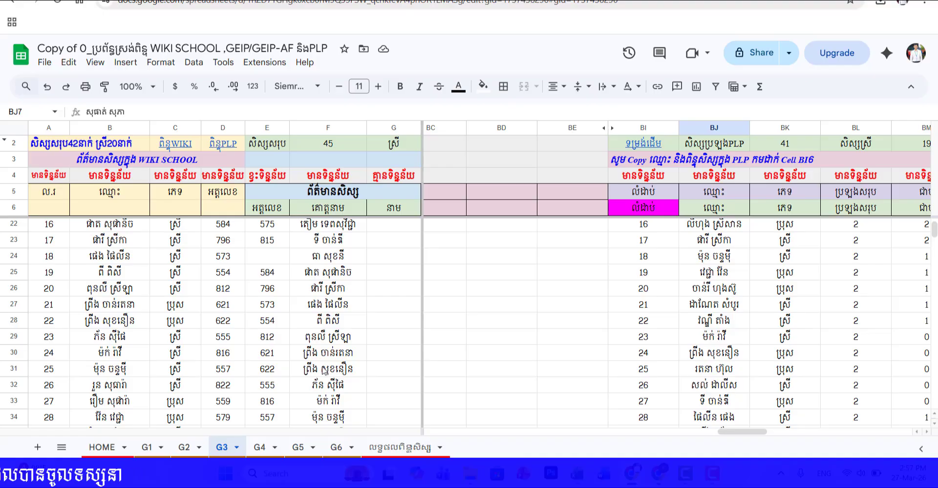
pyautogui.scroll(-4, 327, 371)
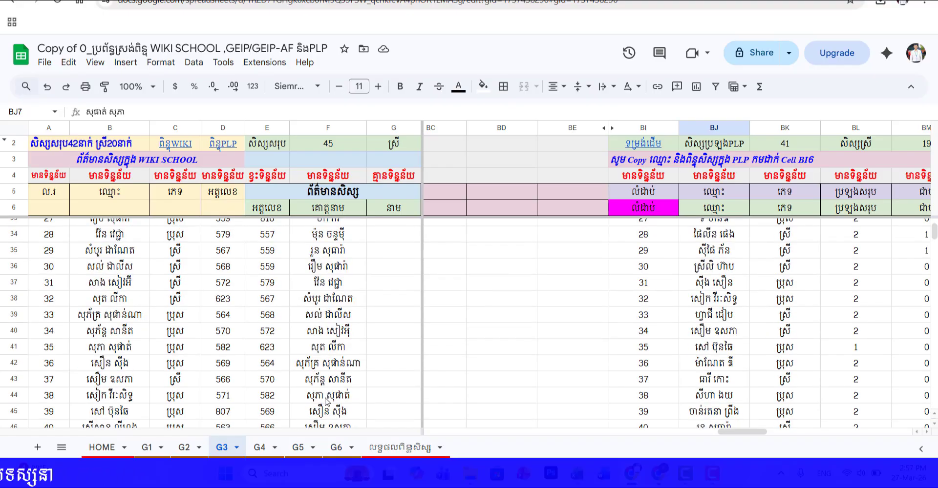
pyautogui.click(326, 398)
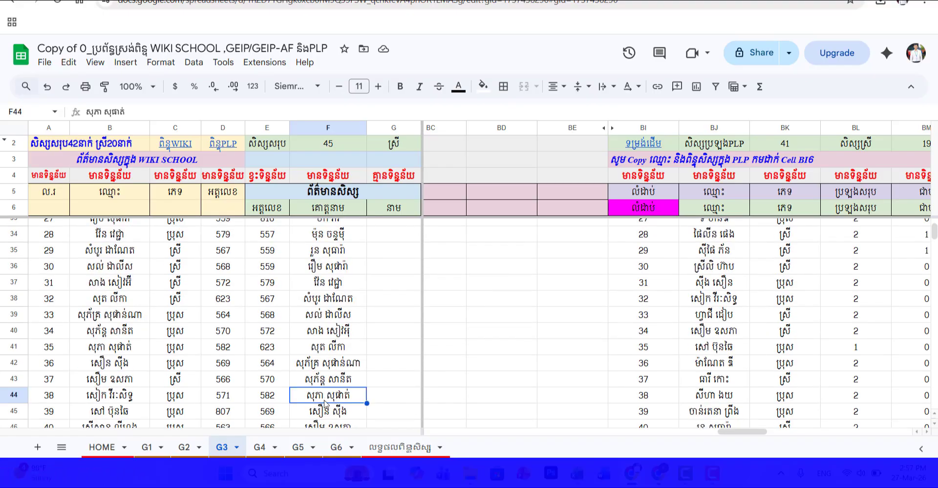
pyautogui.scroll(9, 735, 314)
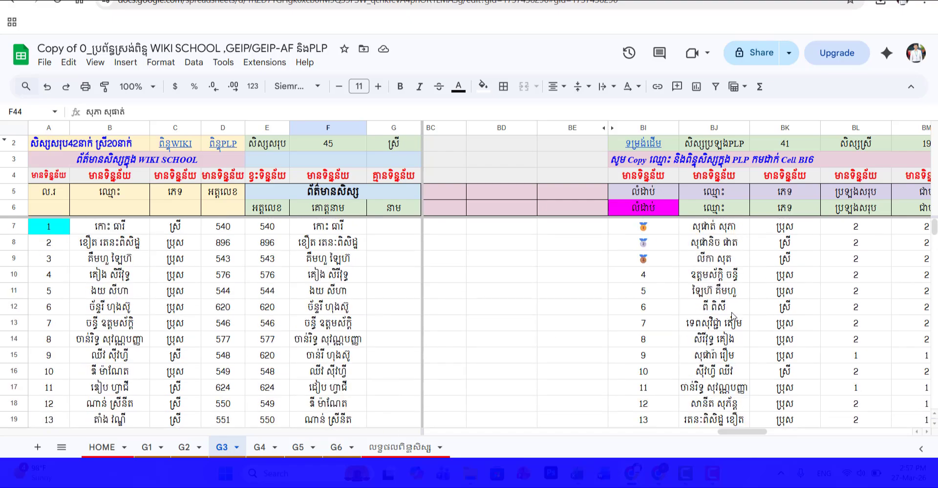
pyautogui.click(724, 232)
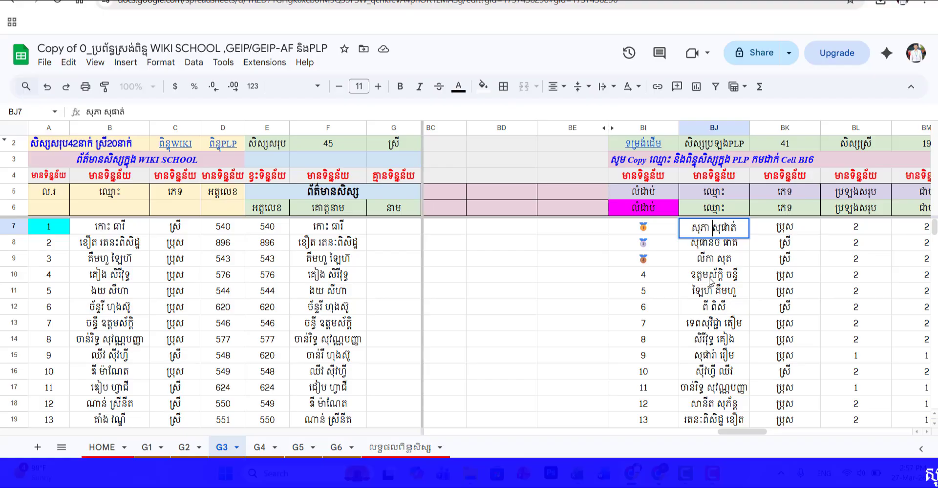
pyautogui.press('Return')
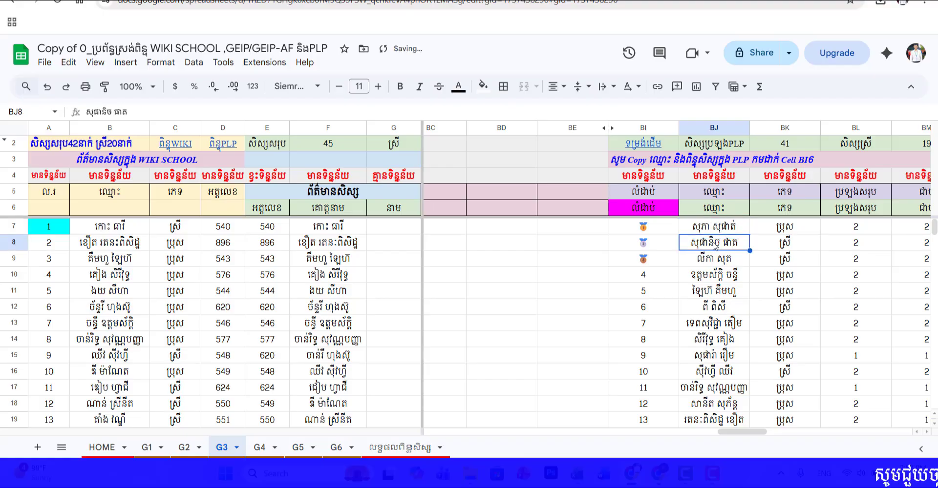
# Step: Open the លទ្ធផលពិន្ទុសិស្ស sheet and check the class 3ក PLP results for the student whose name was reordered and the surrounding students
pyautogui.scroll(-4, 309, 372)
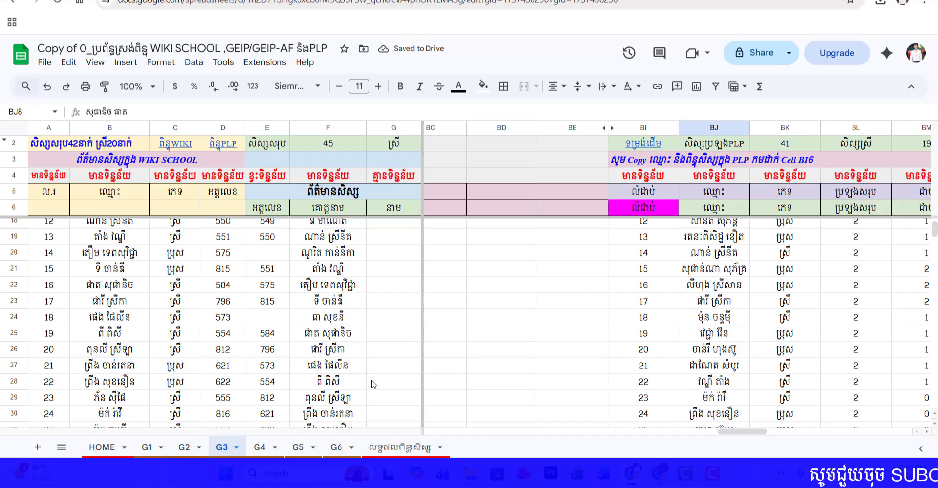
pyautogui.click(400, 447)
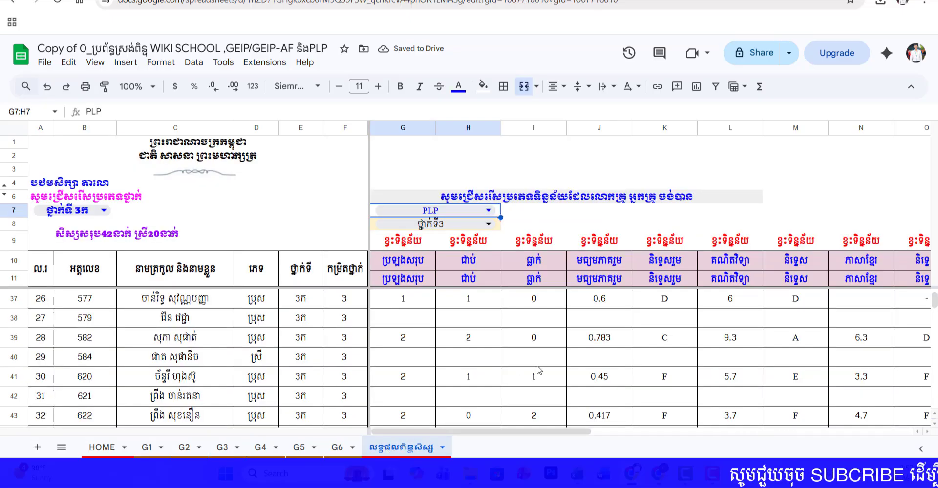
pyautogui.scroll(7, 329, 366)
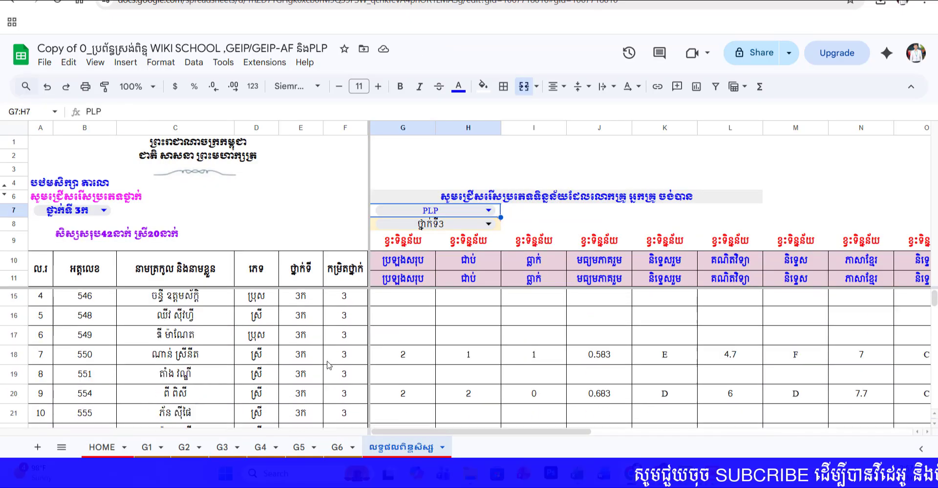
pyautogui.scroll(-9, 329, 365)
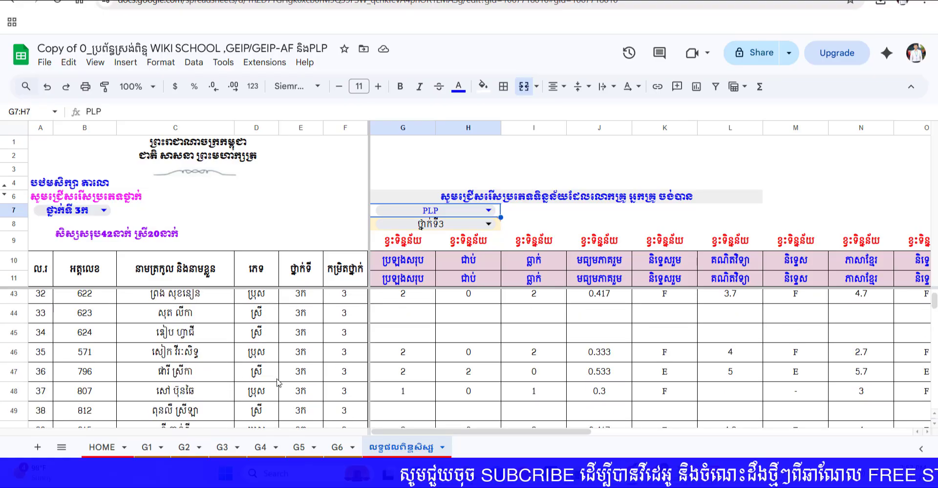
pyautogui.scroll(2, 277, 383)
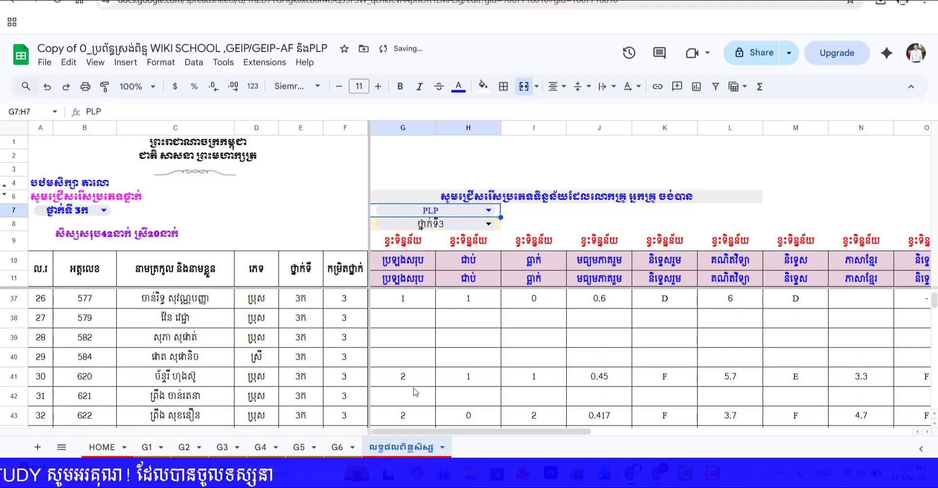
# Step: Switch the data type from WIKI SCHOOL back to PLP and look over the last class 3ក students' results
pyautogui.scroll(-3, 427, 391)
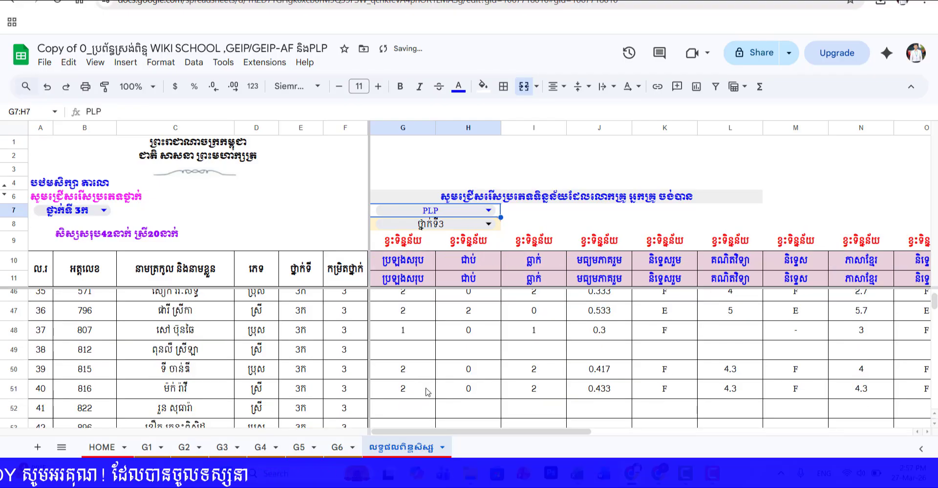
pyautogui.scroll(-2, 429, 389)
pyautogui.scroll(3, 431, 387)
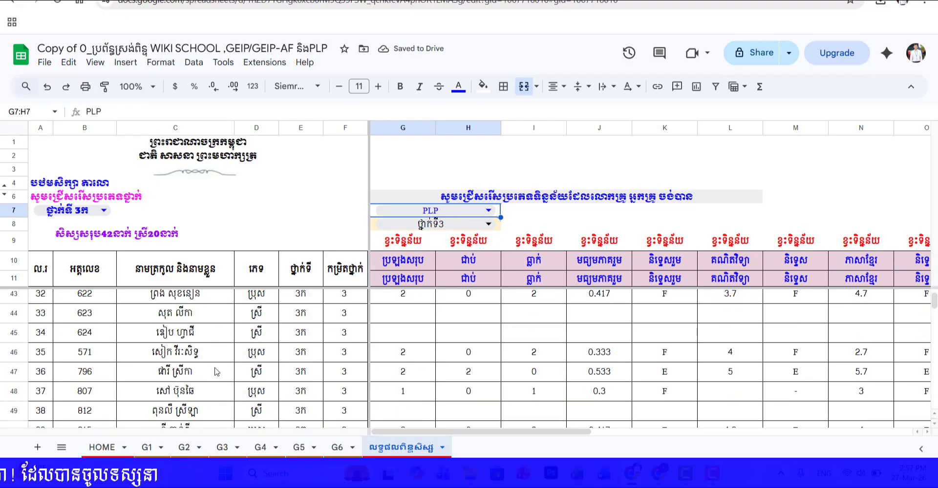
pyautogui.scroll(1, 209, 370)
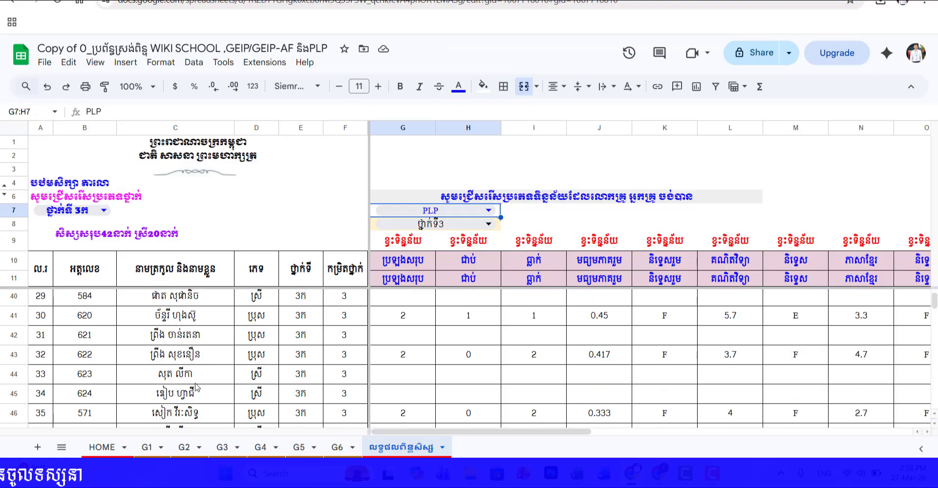
pyautogui.scroll(1, 200, 393)
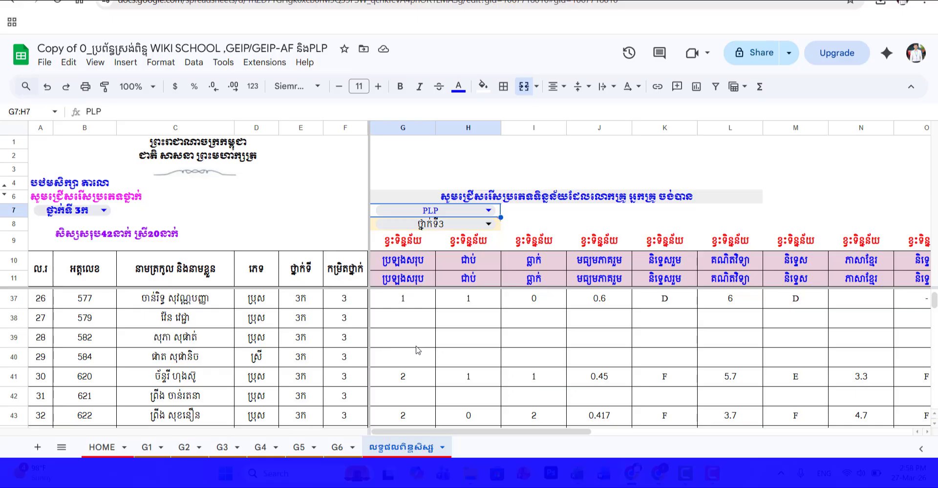
# Step: Rewrite the student's name in G3 cell BJ7 with the family name first, and return to the លទ្ធផលពិន្ទុសិស្ស sheet
pyautogui.click(219, 448)
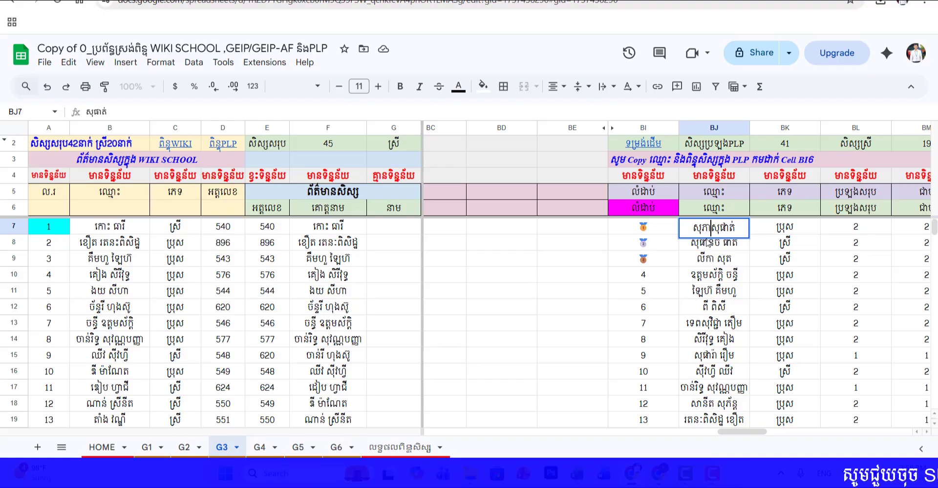
pyautogui.click(731, 260)
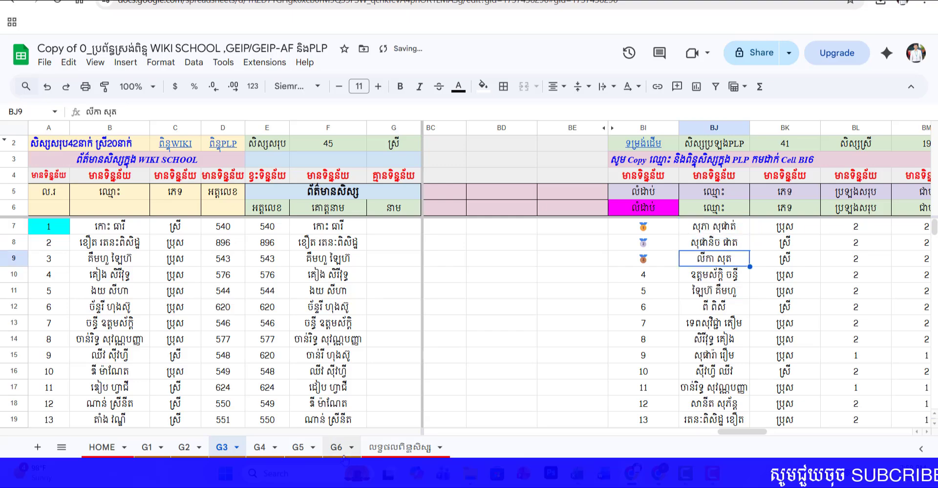
pyautogui.click(400, 447)
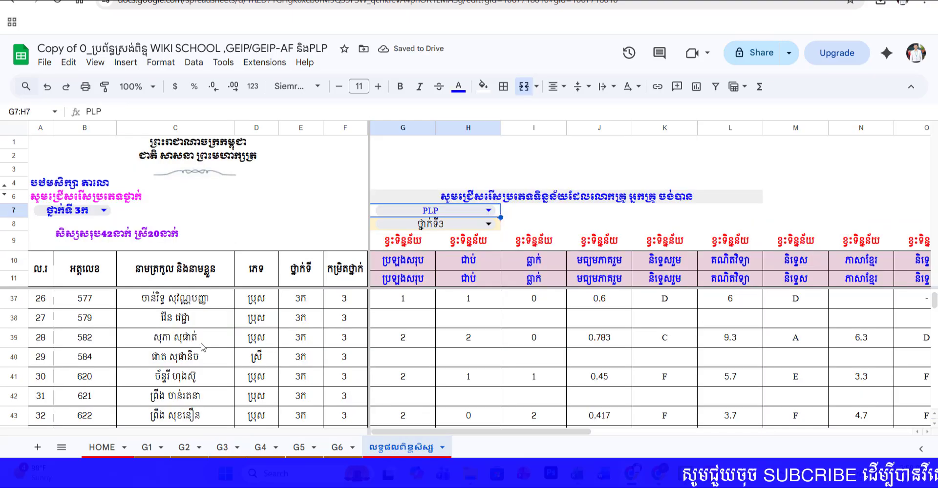
# Step: Examine the PLP results of the student in row 39, from the passed count in H39 to the social studies entry in P39
pyautogui.click(475, 344)
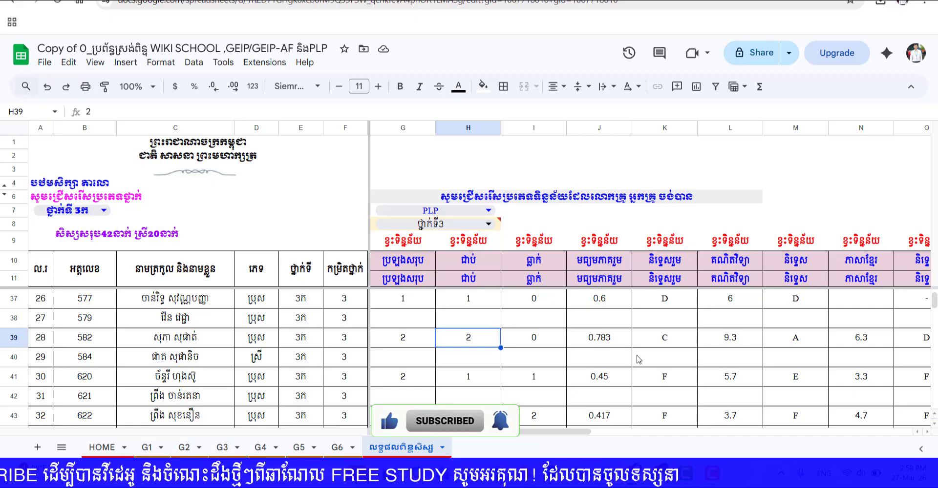
pyautogui.click(672, 340)
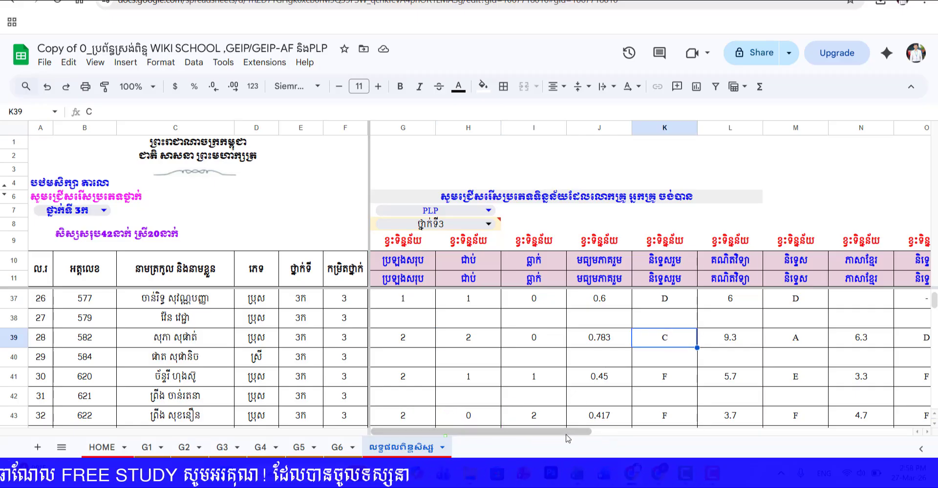
pyautogui.hscroll(3, 581, 386)
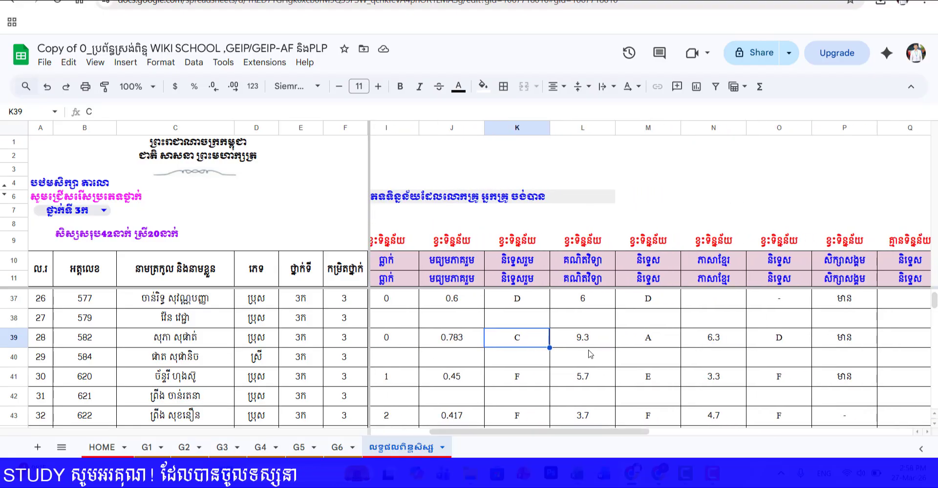
pyautogui.press('Right')
pyautogui.press('Right')
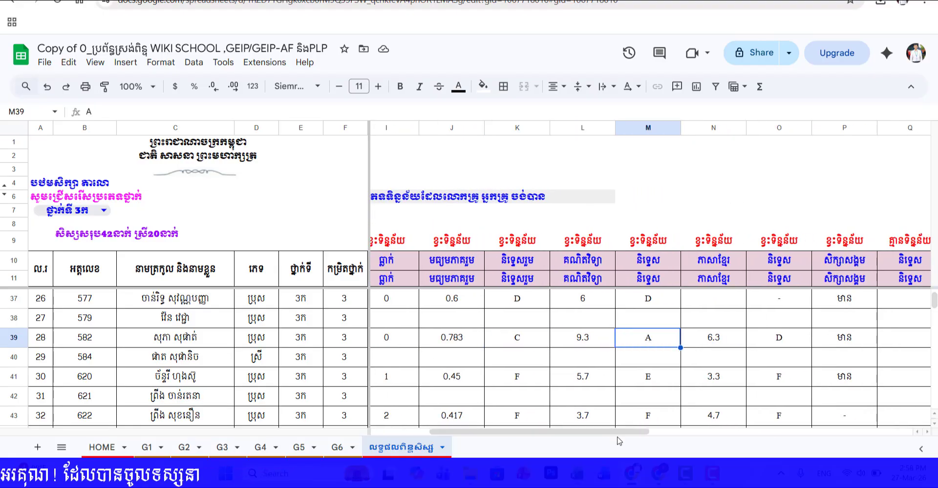
pyautogui.hscroll(3, 610, 391)
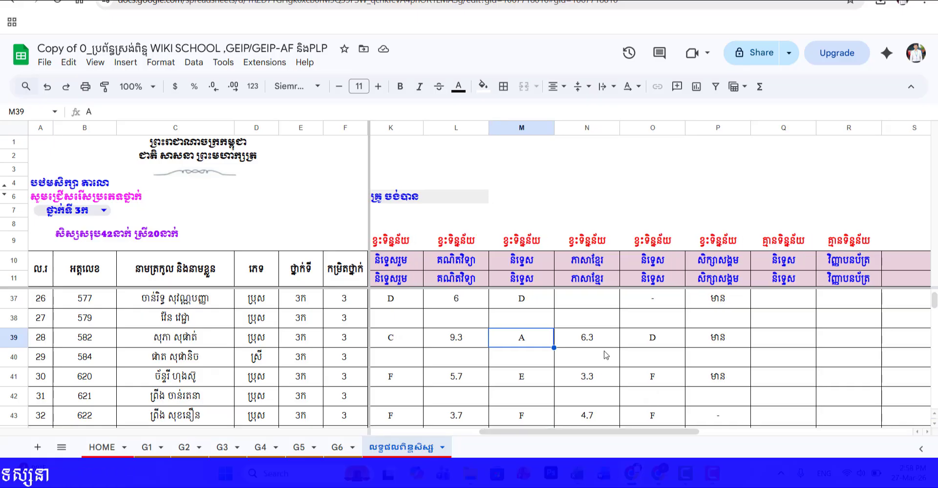
pyautogui.click(604, 352)
pyautogui.click(660, 344)
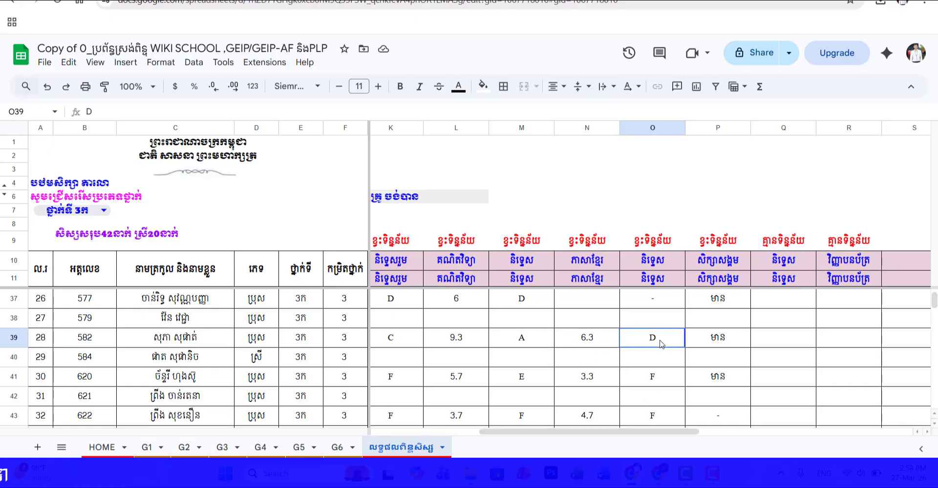
pyautogui.click(710, 341)
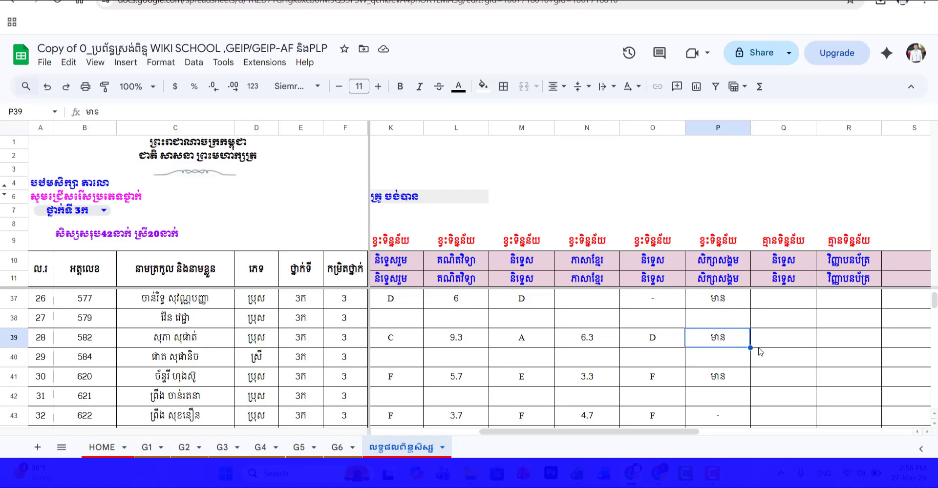
# Step: Look through the remaining class 3ក students' PLP results to find rows with and without exam data
pyautogui.scroll(3, 537, 293)
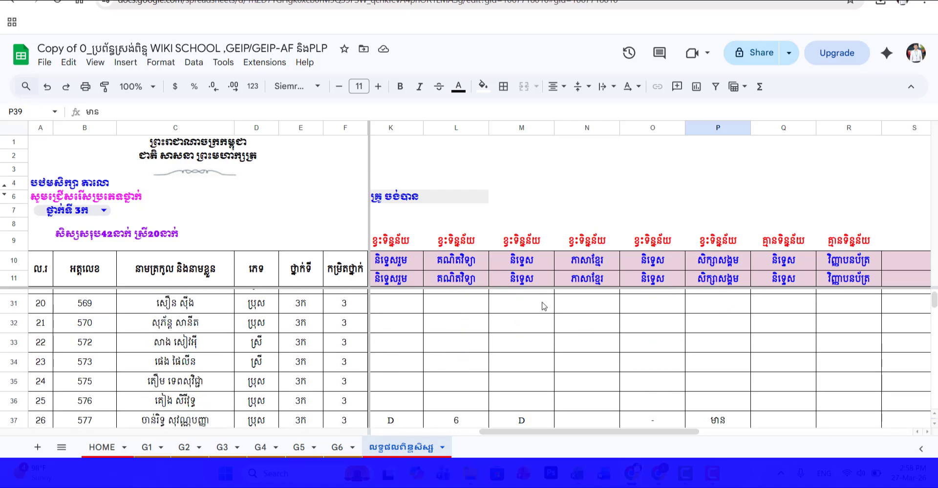
pyautogui.moveTo(569, 432); pyautogui.dragTo(461, 432)
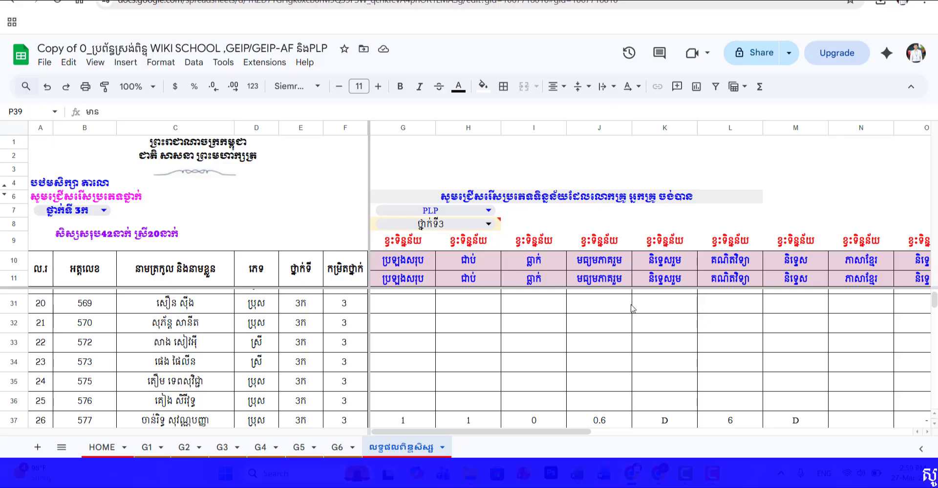
pyautogui.scroll(-4, 508, 397)
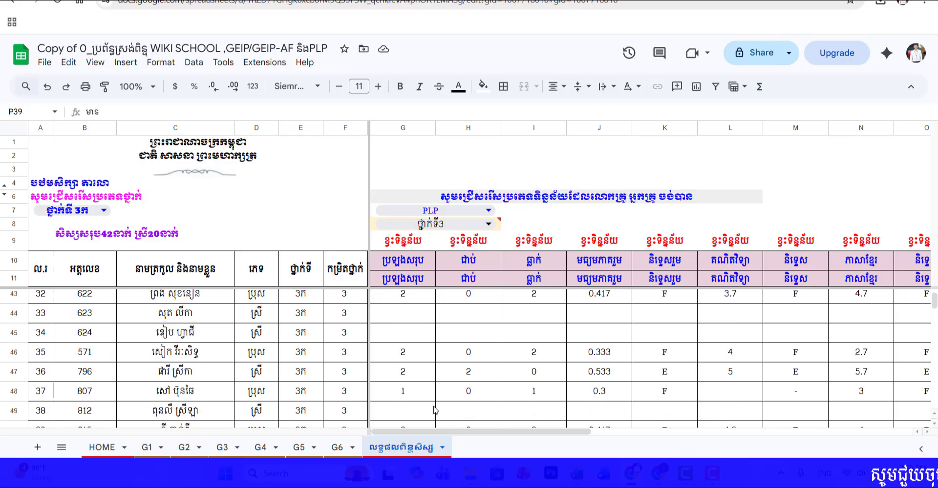
pyautogui.scroll(-4, 483, 393)
pyautogui.scroll(12, 482, 396)
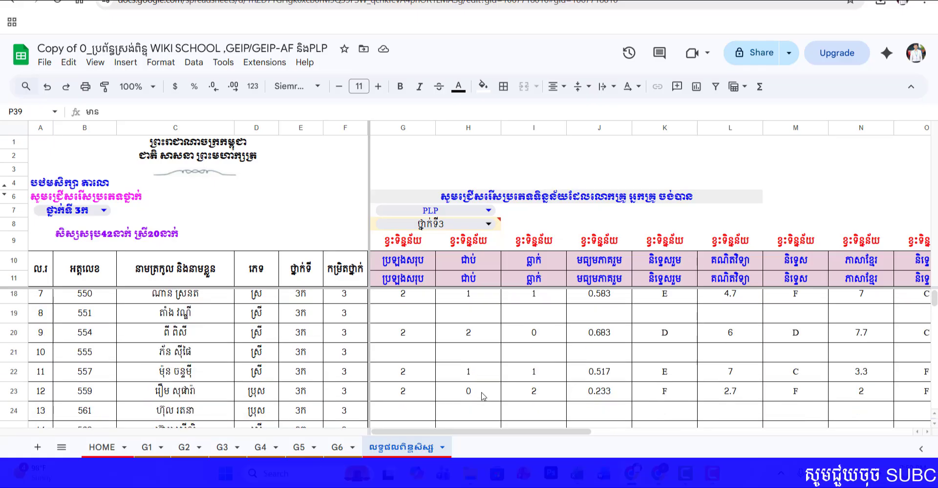
pyautogui.scroll(2, 483, 397)
# Step: On the HOME sheet, set the school type in C20 to មិននៅក្នុងគម្រោង
pyautogui.click(102, 447)
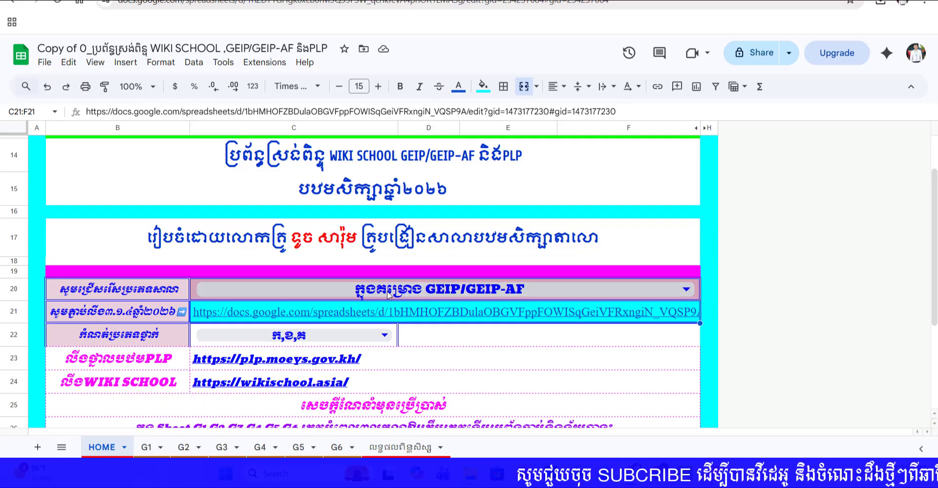
pyautogui.click(342, 290)
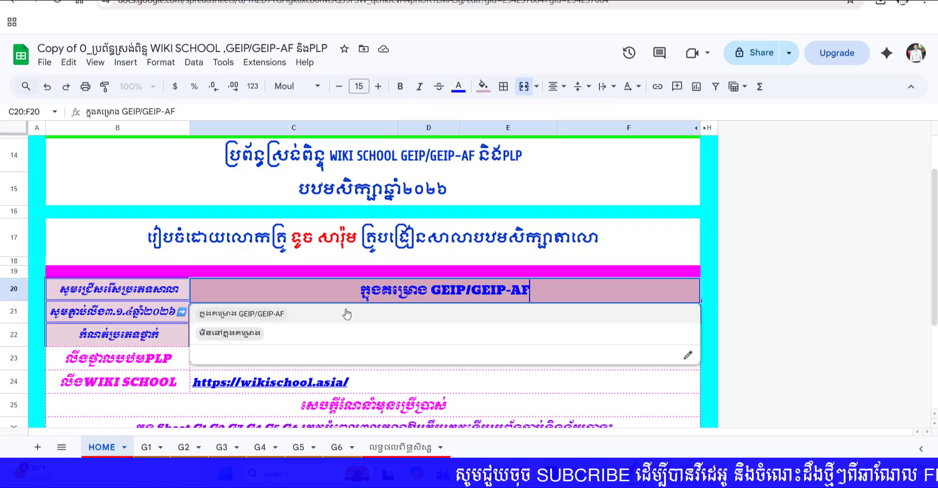
pyautogui.click(250, 334)
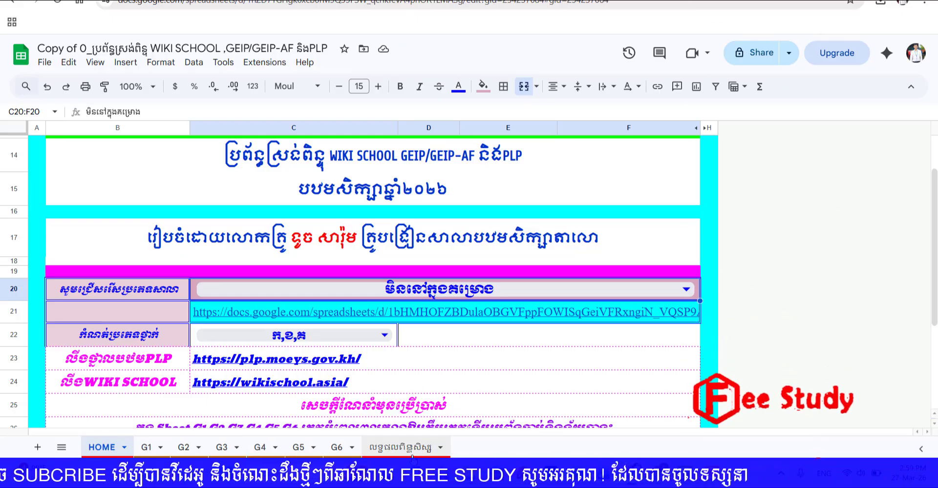
# Step: Look through the class 3ក students' PLP results on the លទ្ធផលពិន្ទុសិស្ស sheet
pyautogui.click(401, 447)
pyautogui.scroll(-5, 204, 355)
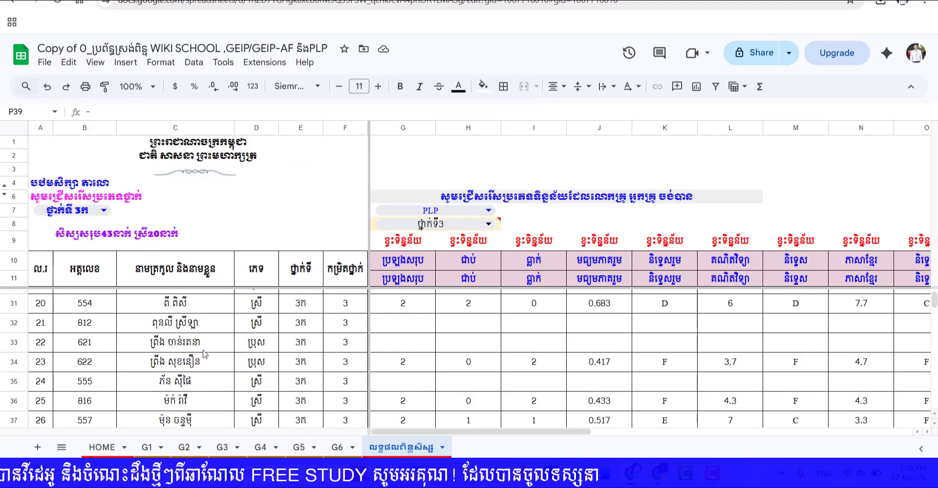
pyautogui.scroll(5, 168, 307)
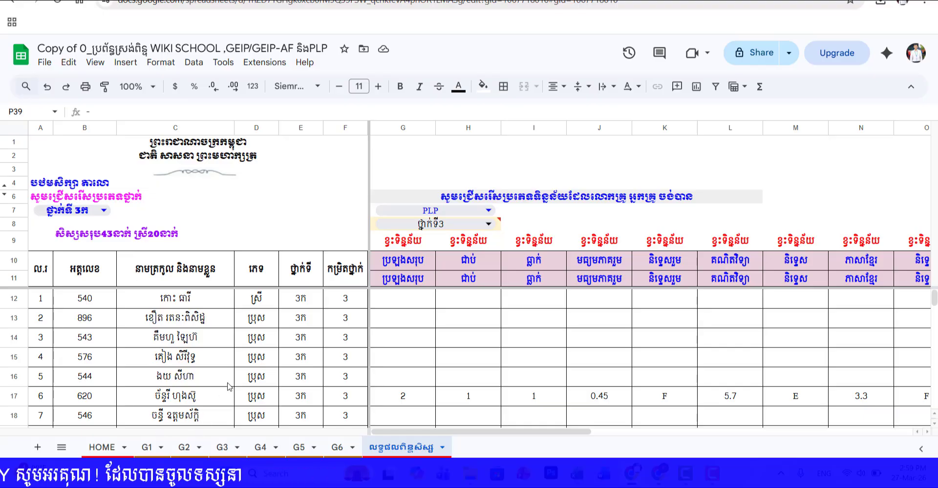
pyautogui.scroll(-2, 176, 420)
# Step: On the G3 sheet, compare the WIKI SCHOOL student list with the ព័ត៌មានសិស្ស list and inspect the student ID cell E24
pyautogui.click(237, 448)
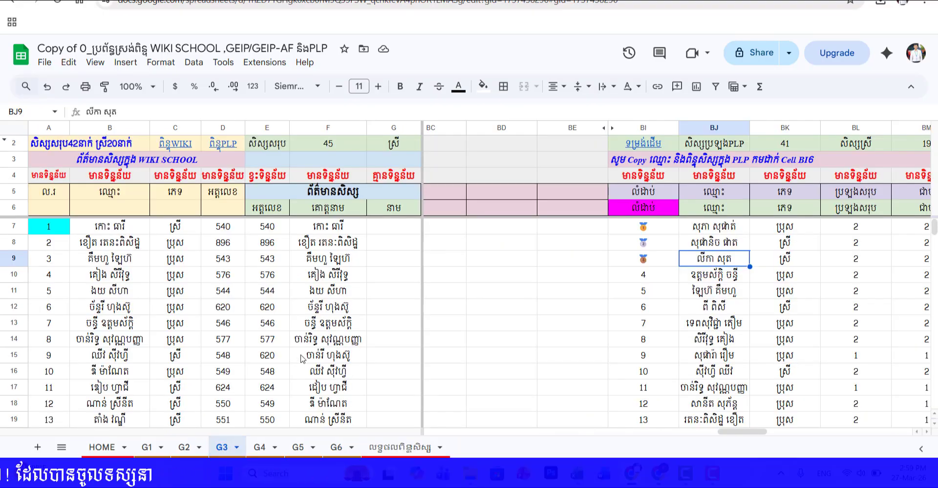
pyautogui.scroll(-12, 301, 359)
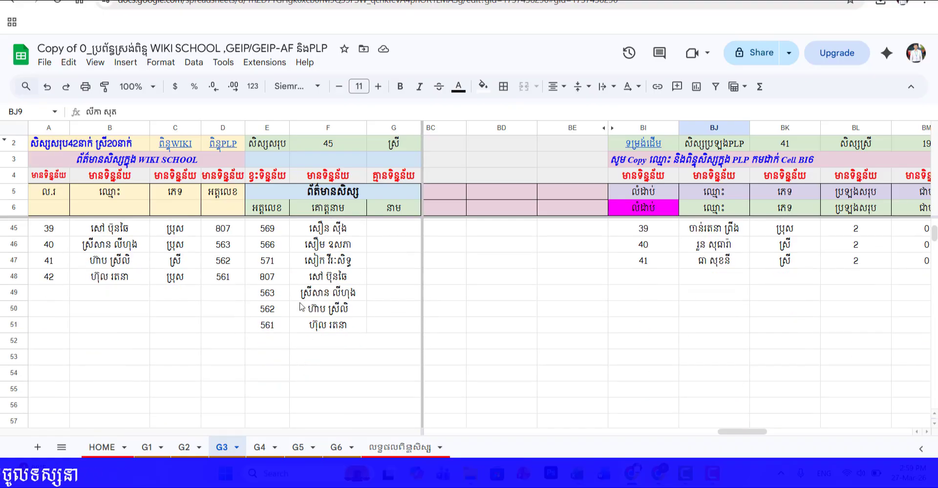
pyautogui.scroll(2, 308, 308)
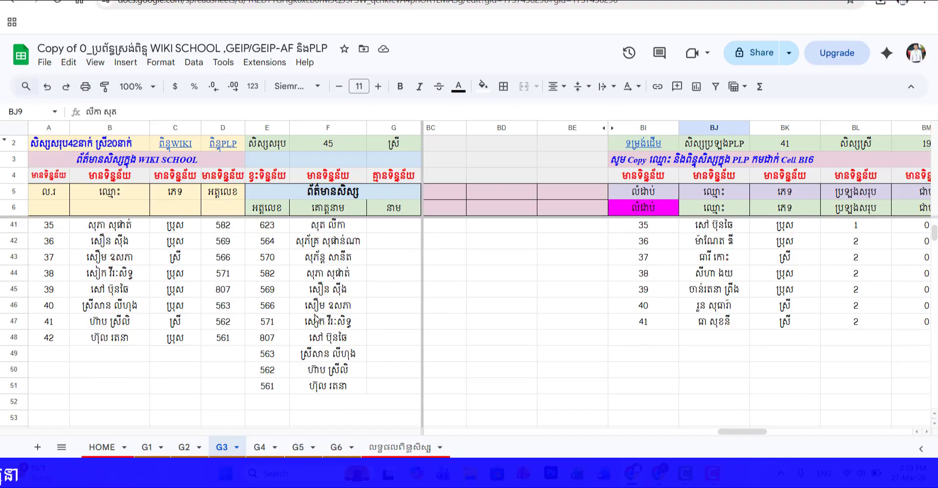
pyautogui.scroll(11, 317, 342)
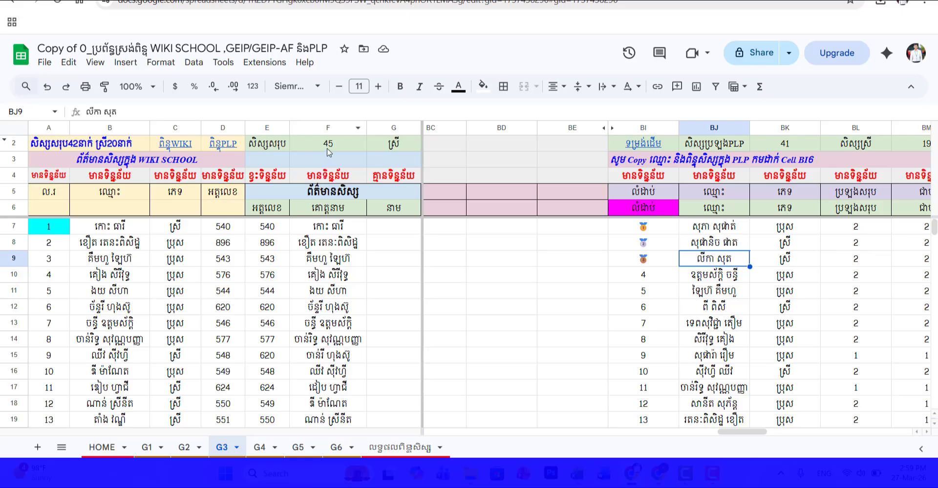
pyautogui.scroll(-4, 332, 293)
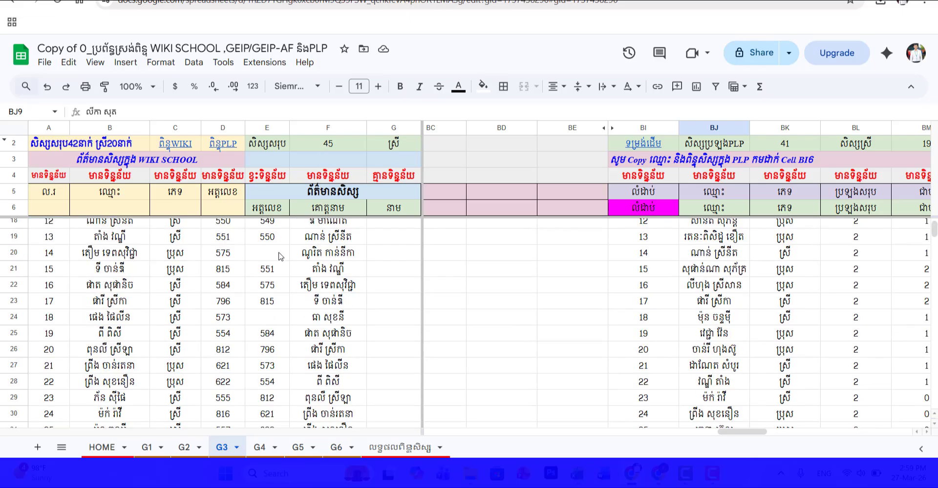
pyautogui.click(282, 317)
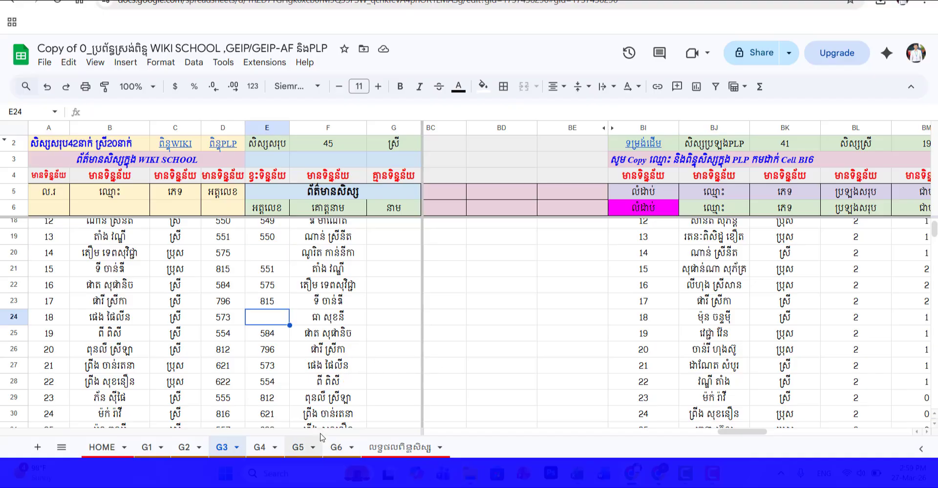
# Step: On the លទ្ធផលពិន្ទុសិស្ស sheet, set the data type in G7 to WIKI SCHOOL and view the scores from the first student
pyautogui.click(390, 448)
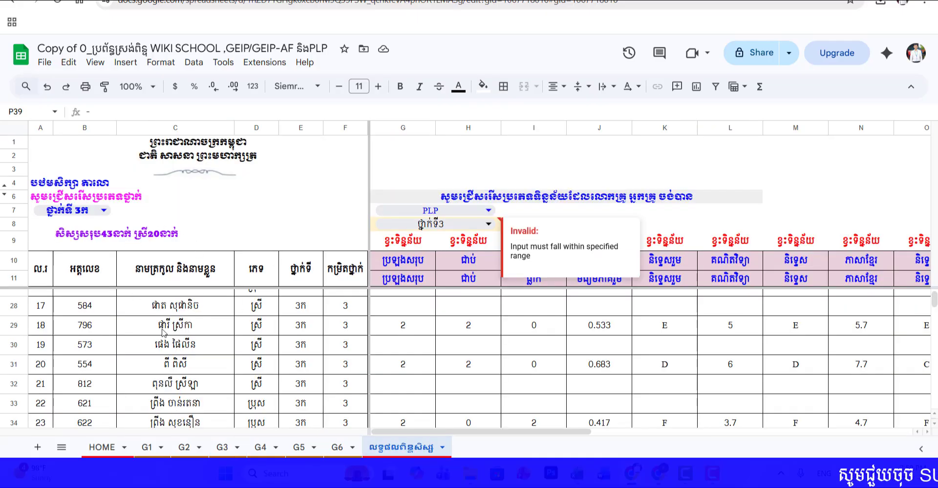
pyautogui.doubleClick(430, 215)
pyautogui.click(412, 235)
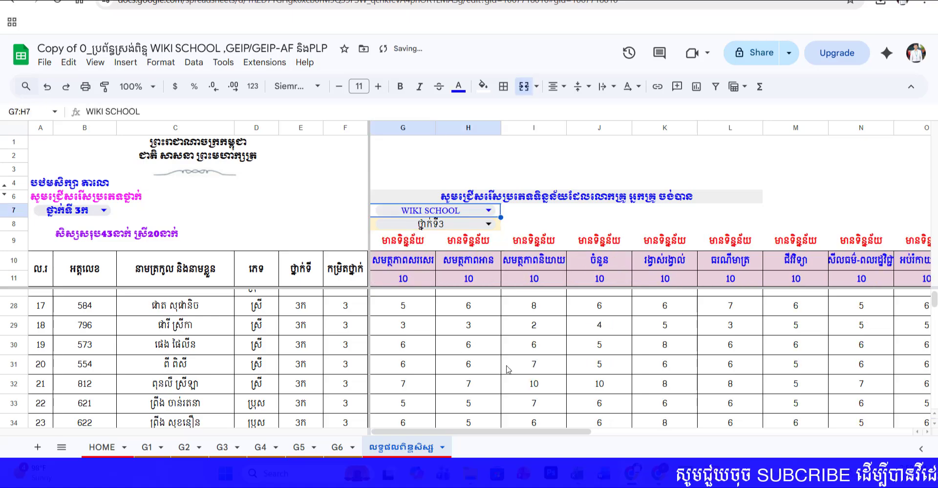
pyautogui.scroll(5, 541, 335)
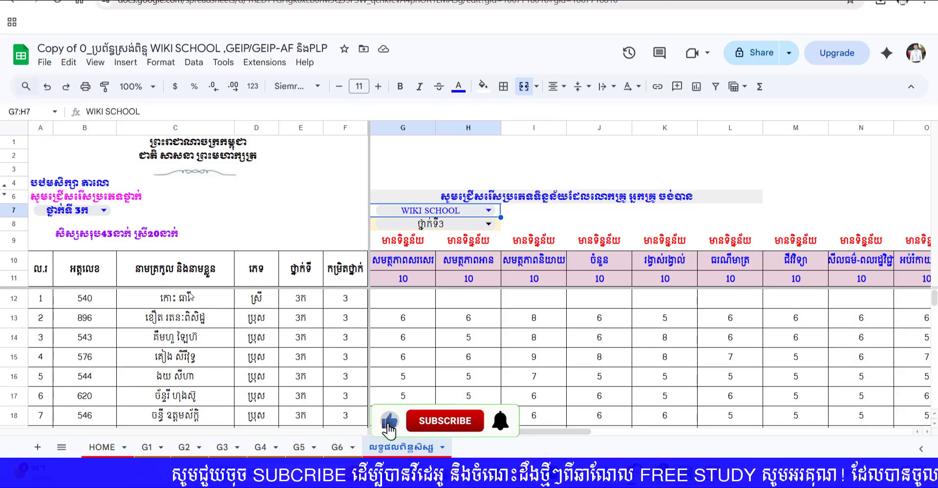
# Step: Switch the data type in G7 to PLP and look through the class 3ក students' exam results
pyautogui.click(433, 210)
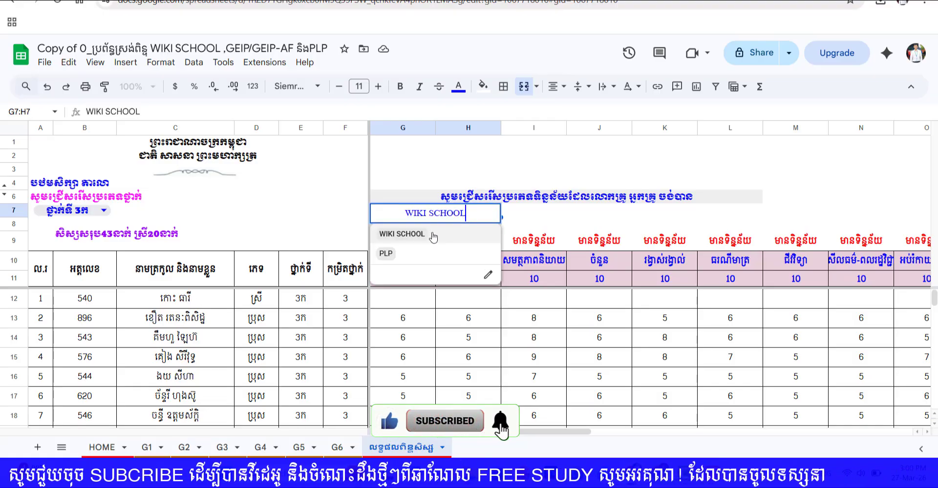
pyautogui.click(411, 253)
pyautogui.scroll(-8, 511, 332)
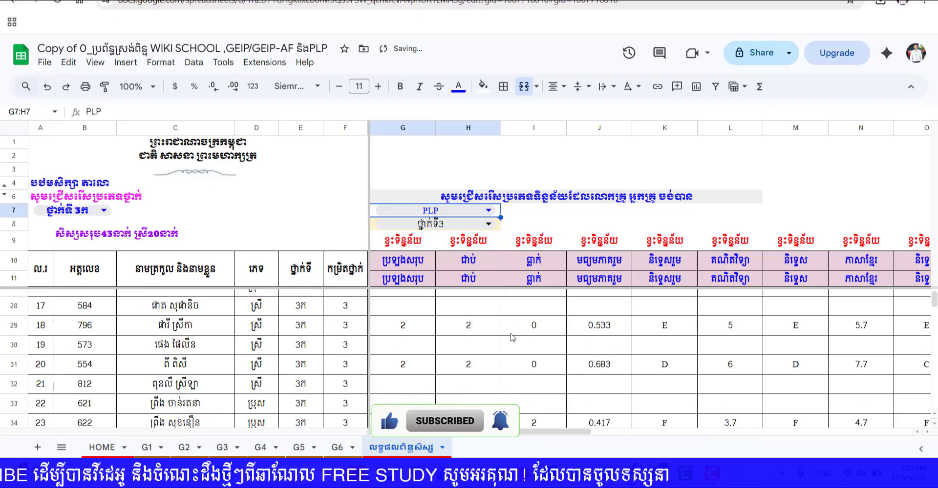
pyautogui.scroll(10, 512, 349)
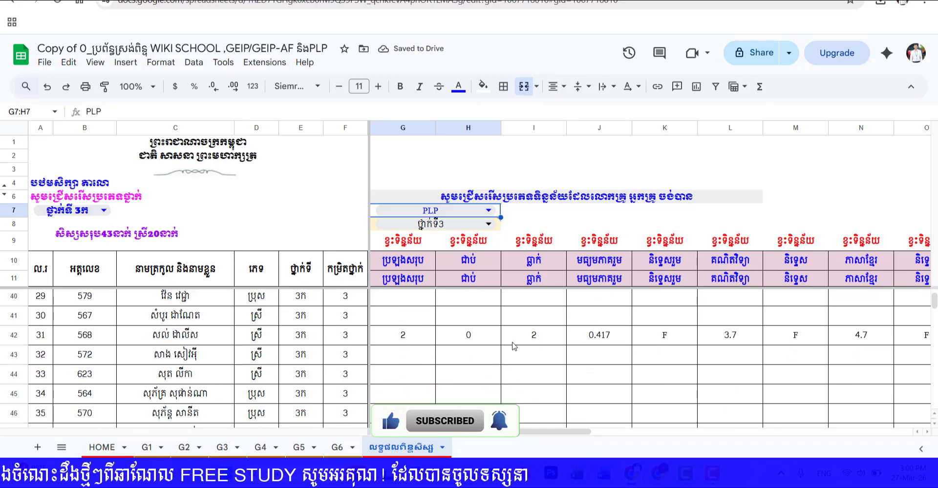
pyautogui.scroll(-4, 164, 420)
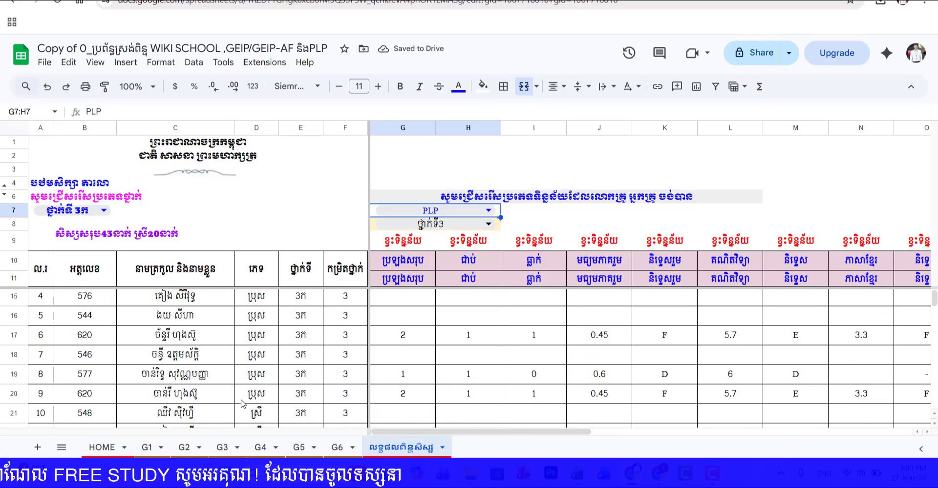
# Step: Set the results sheet's data type in G7 back to WIKI SCHOOL for class 3ក
pyautogui.scroll(4, 287, 403)
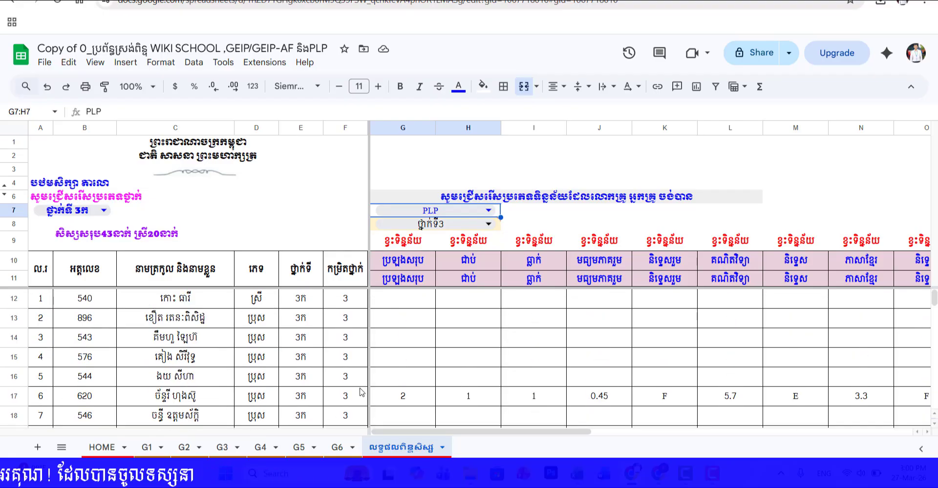
pyautogui.click(442, 212)
pyautogui.click(420, 236)
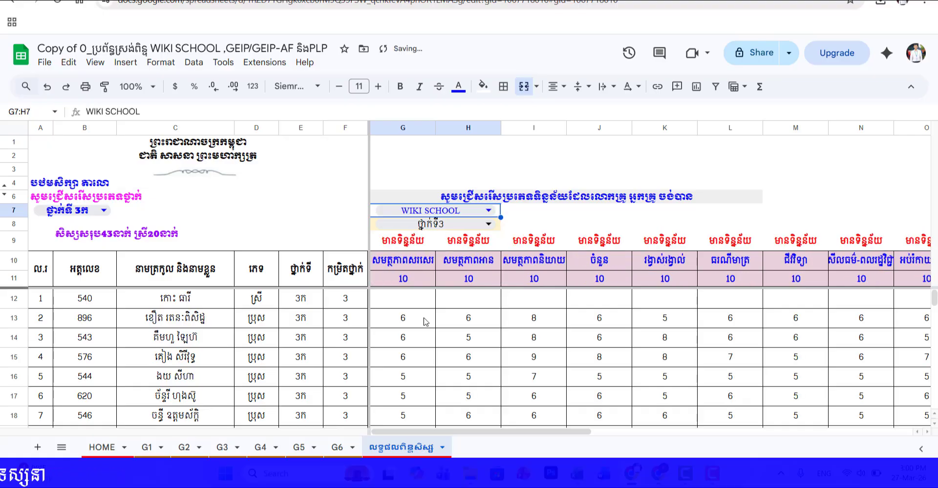